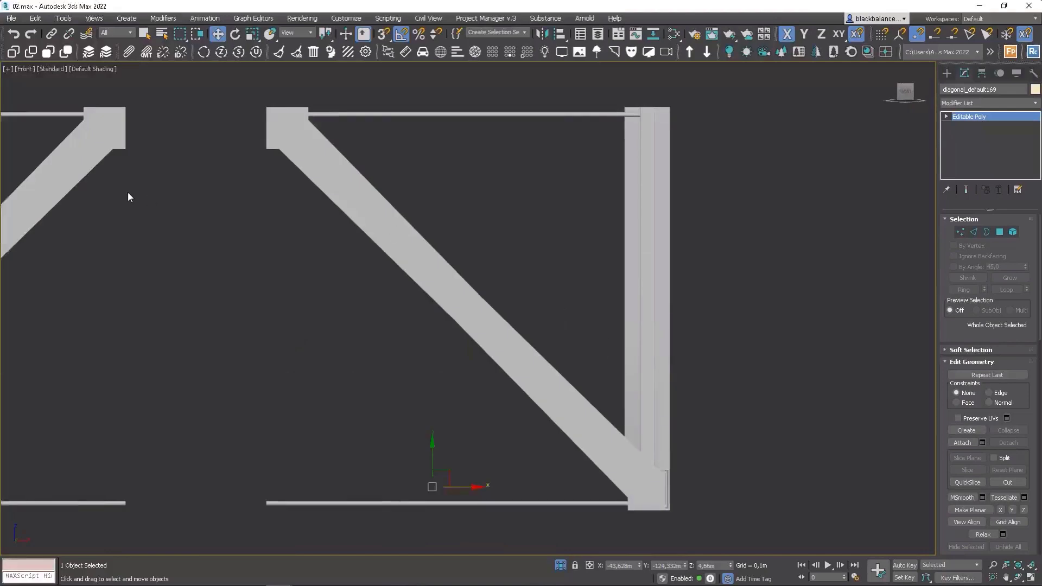
Snap a copy of the diagonal beam so its top end meets the neighbouring diagonal's top corner at the chord.
{"action": "middle_click_drag", "start_coordinate": [128, 191], "coordinate": [314, 247]}
{"action": "left_click", "coordinate": [304, 188]}
{"action": "key", "text": "F4"}
{"action": "key", "text": "s"}
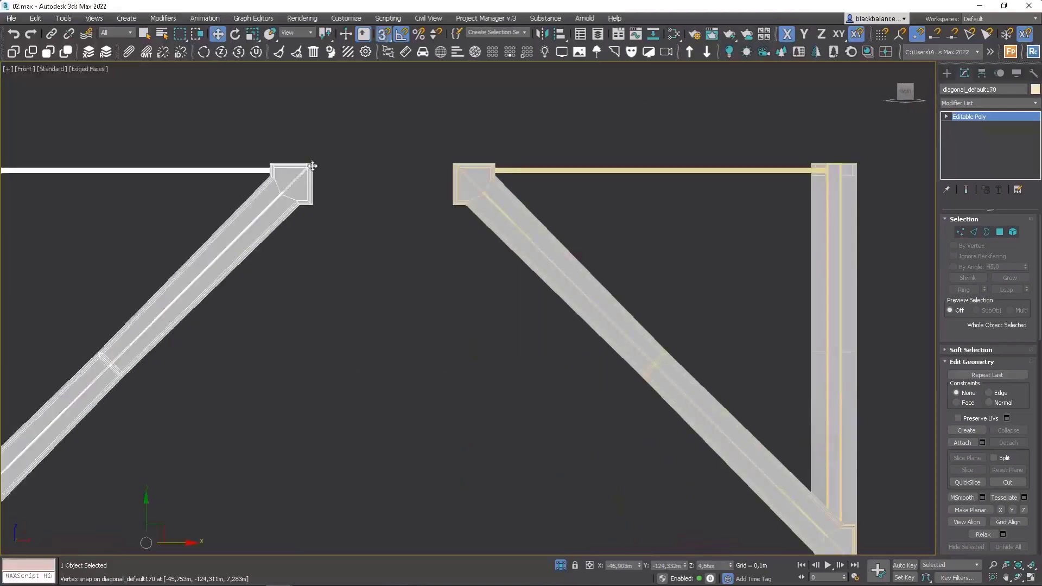
{"action": "left_click_drag", "start_coordinate": [312, 165], "coordinate": [453, 164]}
{"action": "middle_click_drag", "start_coordinate": [453, 277], "coordinate": [718, 144]}
{"action": "scroll", "coordinate": [718, 144], "scroll_direction": "down", "scroll_amount": 2}
{"action": "scroll", "coordinate": [616, 344], "scroll_direction": "down", "scroll_amount": 2}
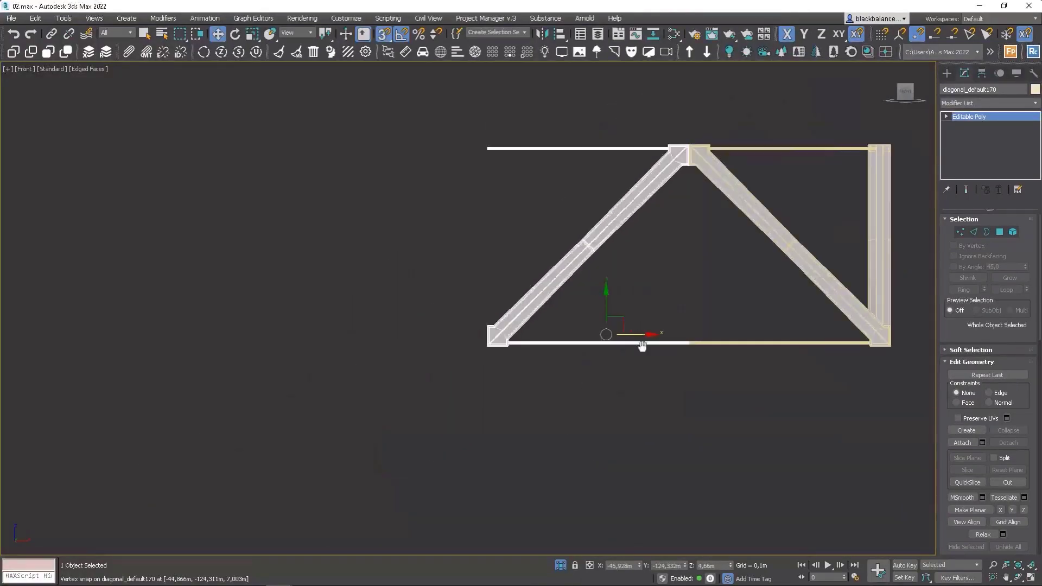
Copy another diagonal beside the truss and mirror it so the two diagonals form a V.
{"action": "middle_click_drag", "start_coordinate": [642, 347], "coordinate": [646, 384]}
{"action": "left_click_drag", "start_coordinate": [645, 381], "coordinate": [372, 346], "text": "shift"}
{"action": "key", "text": "Return"}
{"action": "left_click", "coordinate": [542, 34]}
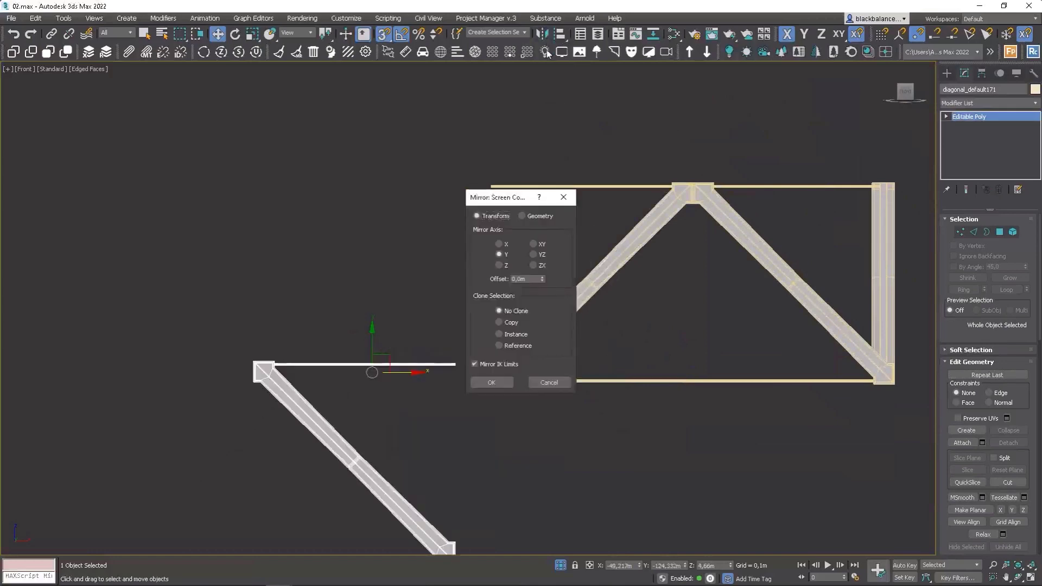
{"action": "left_click", "coordinate": [481, 242]}
{"action": "left_click", "coordinate": [485, 379]}
{"action": "scroll", "coordinate": [483, 380], "scroll_direction": "up", "scroll_amount": 8}
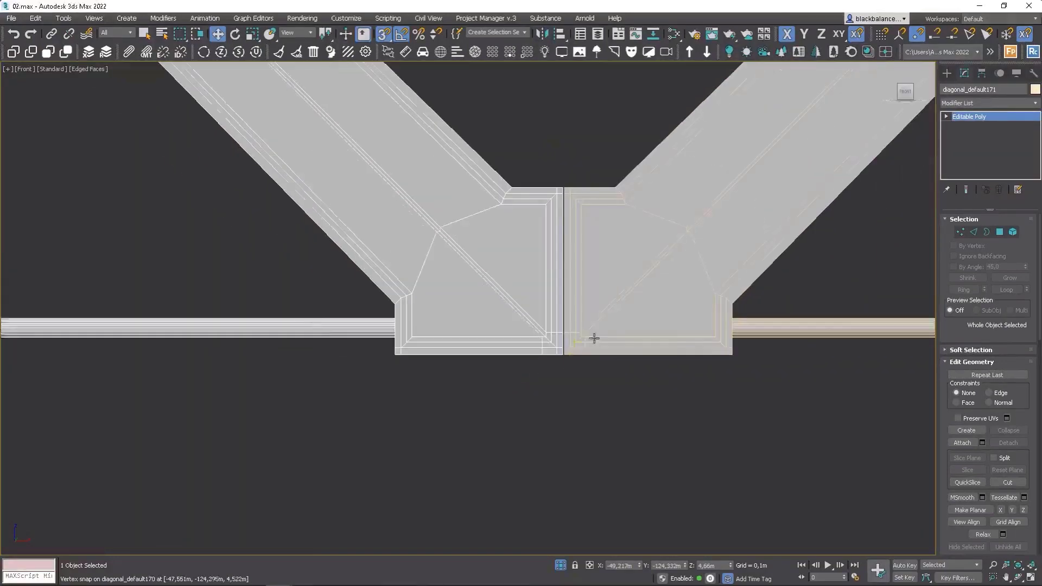
{"action": "scroll", "coordinate": [564, 353], "scroll_direction": "down", "scroll_amount": 8}
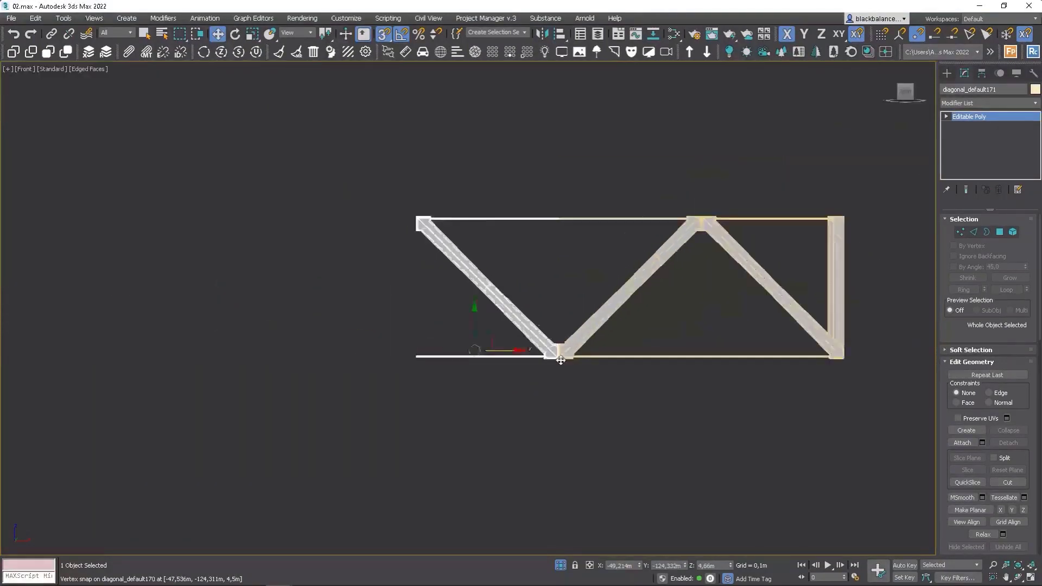
Copy the pair of diagonals once and snap the copy to continue the zigzag along the chords.
{"action": "left_click_drag", "start_coordinate": [577, 221], "coordinate": [499, 390]}
{"action": "left_click_drag", "start_coordinate": [560, 325], "coordinate": [424, 326], "text": "shift"}
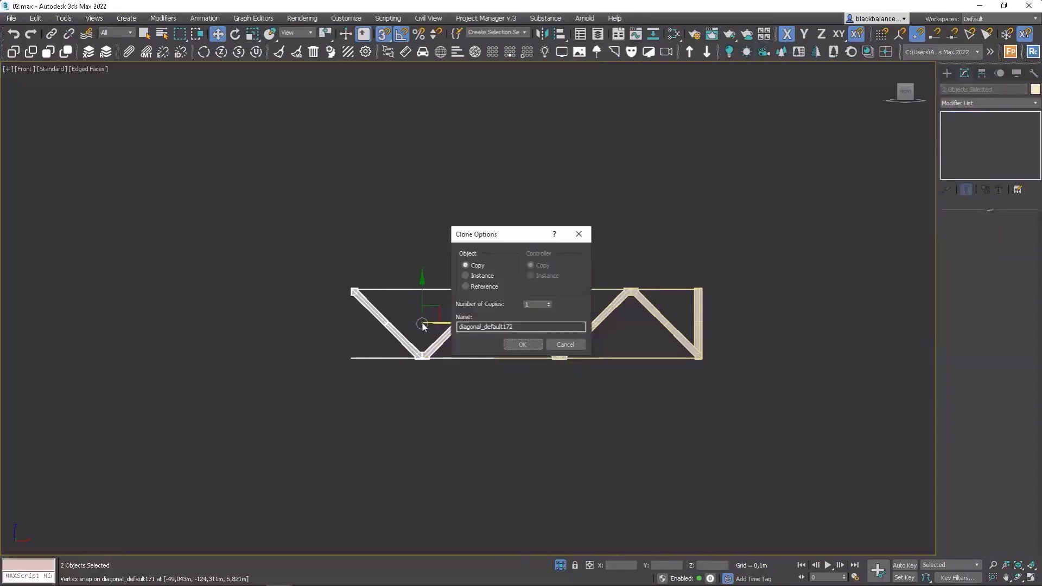
{"action": "left_click", "coordinate": [522, 344]}
{"action": "scroll", "coordinate": [500, 262], "scroll_direction": "up", "scroll_amount": 8}
{"action": "scroll", "coordinate": [498, 255], "scroll_direction": "down", "scroll_amount": 10}
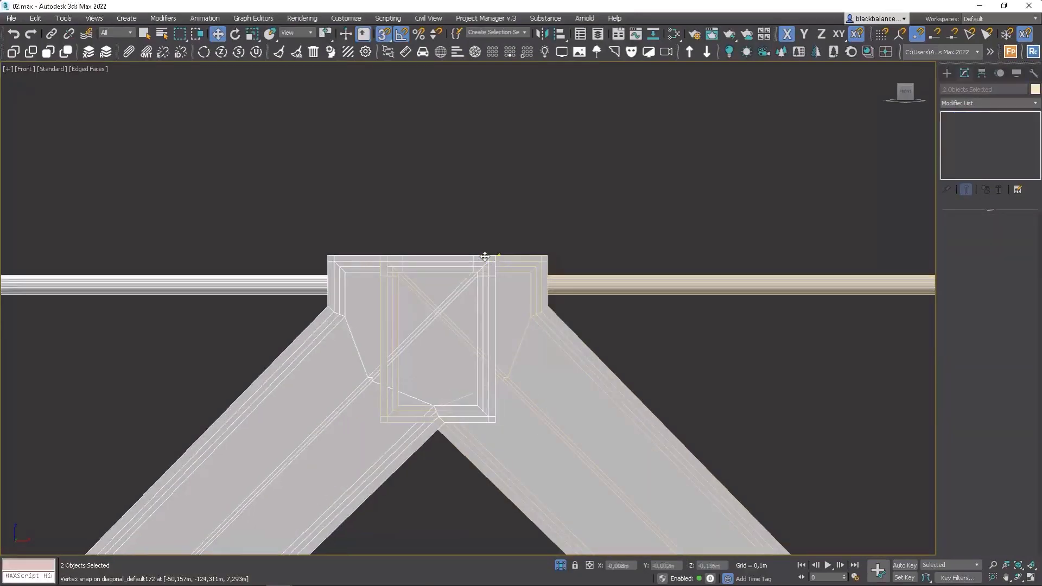
{"action": "middle_click_drag", "start_coordinate": [412, 348], "coordinate": [450, 368], "text": "alt"}
{"action": "left_click", "coordinate": [450, 363]}
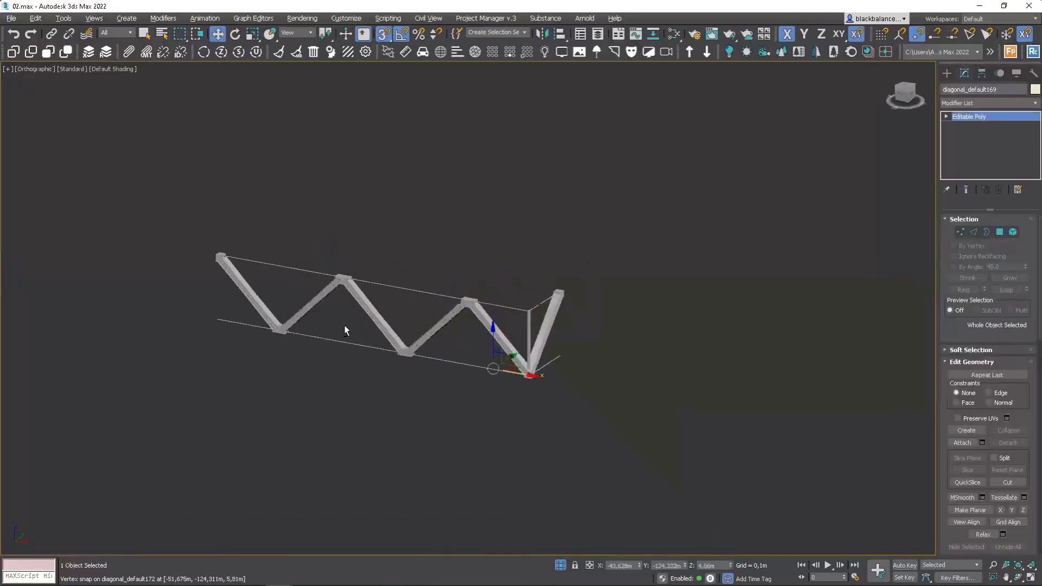
Select three of the diagonal beams and delete them.
{"action": "middle_click_drag", "start_coordinate": [344, 326], "coordinate": [363, 343], "text": "alt"}
{"action": "left_click", "coordinate": [392, 294]}
{"action": "left_click_drag", "start_coordinate": [211, 400], "coordinate": [208, 383]}
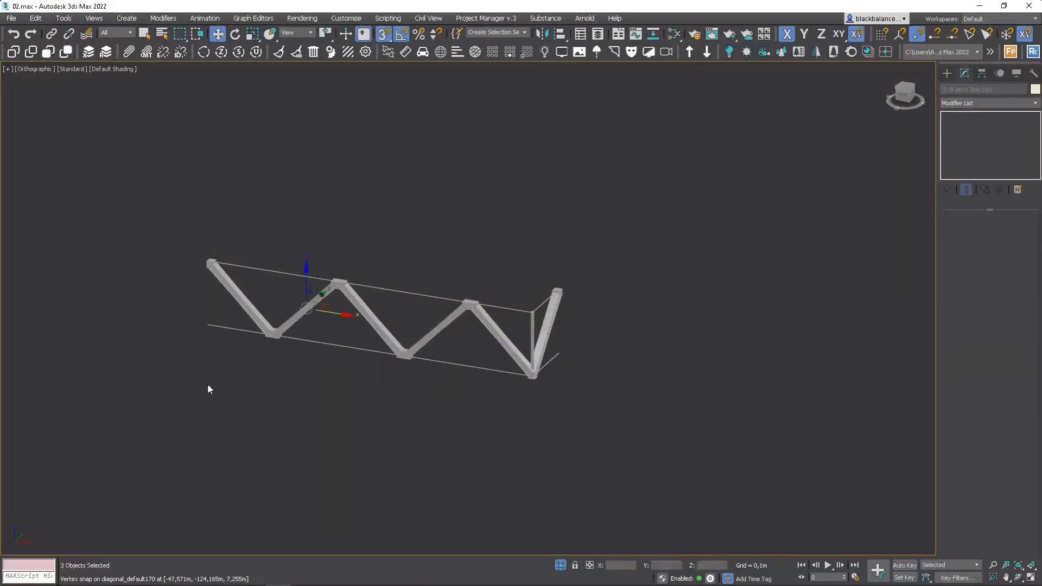
{"action": "key", "text": "Delete"}
Turn off snapping and move one remaining diagonal away from the V-shaped pair.
{"action": "left_click", "coordinate": [458, 321]}
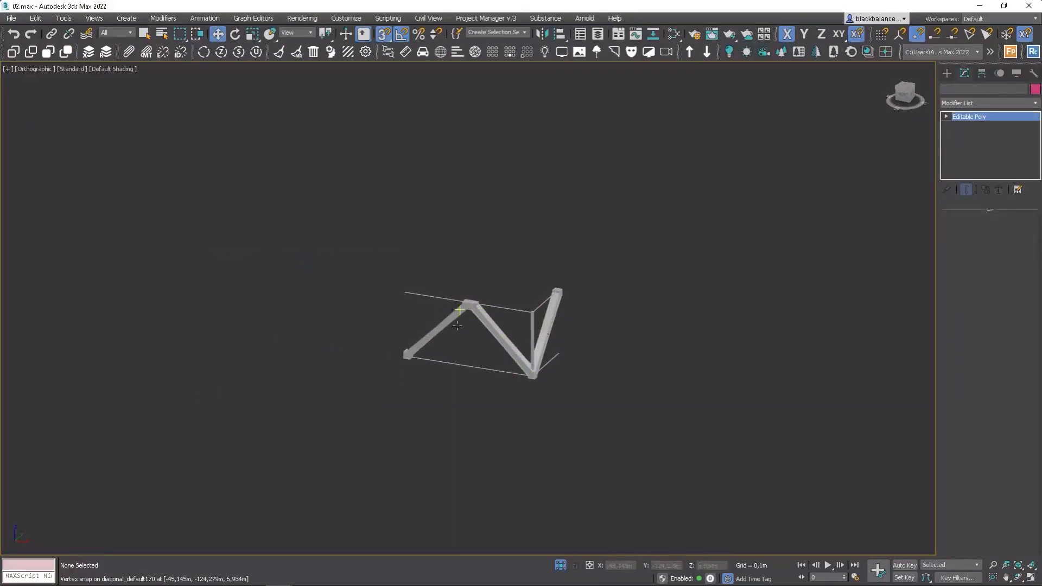
{"action": "key", "text": "s"}
{"action": "left_click_drag", "start_coordinate": [474, 372], "coordinate": [422, 353]}
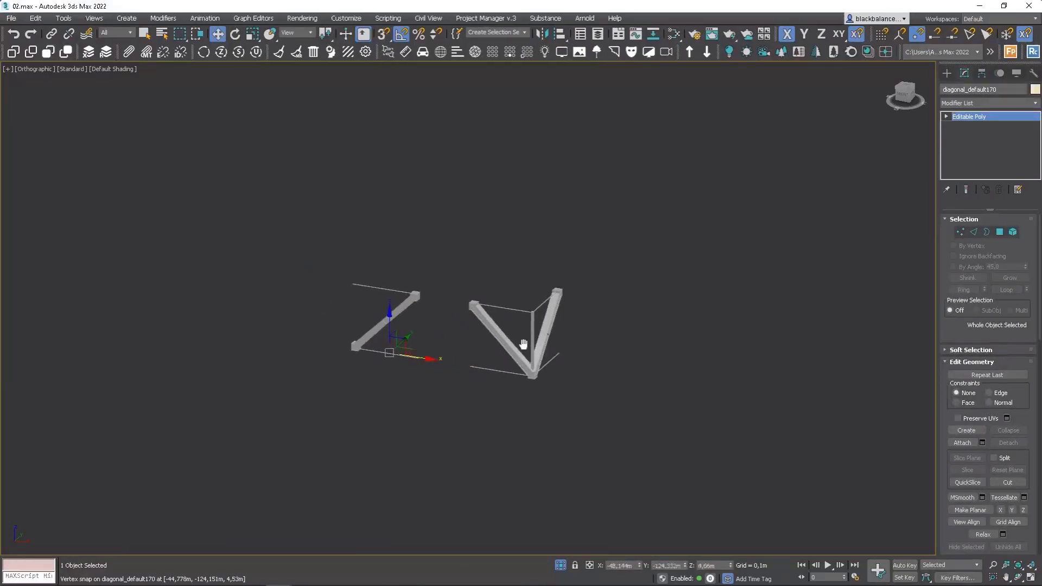
{"action": "middle_click_drag", "start_coordinate": [523, 344], "coordinate": [450, 314]}
Draw a rectangle spline about 10 m by 26 m on the ground plane.
{"action": "left_click", "coordinate": [948, 74]}
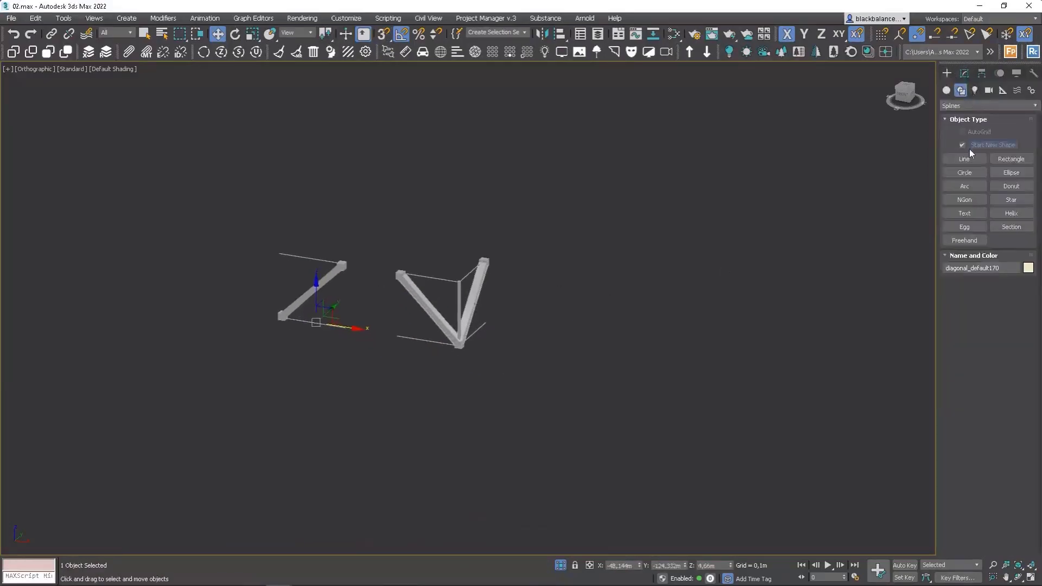
{"action": "left_click", "coordinate": [998, 162]}
{"action": "middle_click_drag", "start_coordinate": [678, 288], "coordinate": [493, 291]}
{"action": "scroll", "coordinate": [493, 291], "scroll_direction": "down", "scroll_amount": 2}
{"action": "mouse_move", "coordinate": [522, 270]}
{"action": "left_mouse_down"}
{"action": "mouse_move", "coordinate": [728, 355]}
{"action": "mouse_move", "coordinate": [770, 435]}
{"action": "mouse_move", "coordinate": [804, 464]}
{"action": "left_mouse_up"}
{"action": "scroll", "coordinate": [652, 370], "scroll_direction": "down", "scroll_amount": 2}
{"action": "middle_click_drag", "start_coordinate": [651, 372], "coordinate": [652, 382], "text": "alt"}
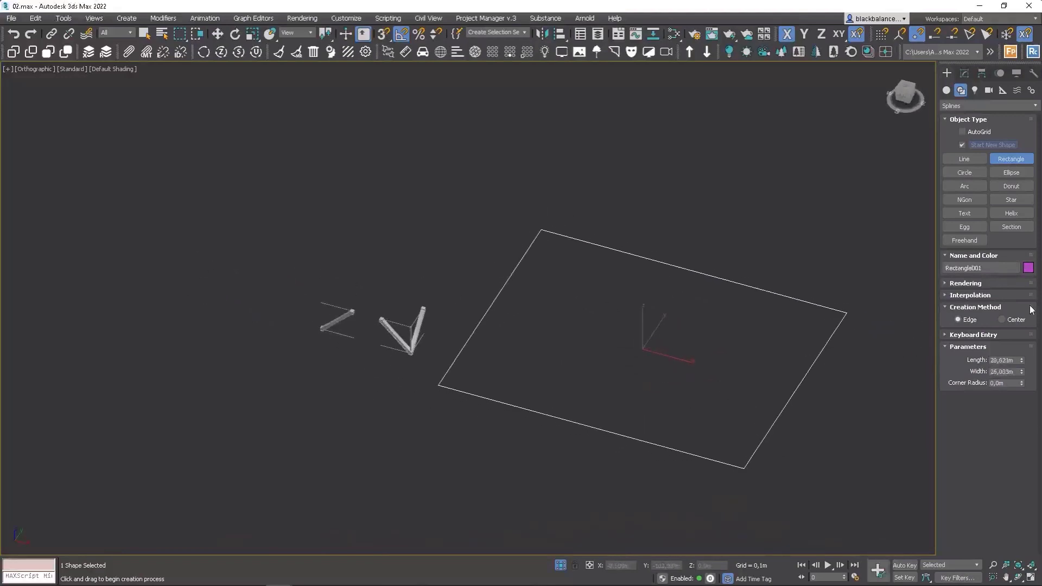
{"action": "left_click_drag", "start_coordinate": [1023, 365], "coordinate": [1023, 390]}
{"action": "middle_click_drag", "start_coordinate": [568, 343], "coordinate": [564, 295], "text": "alt"}
Create a RailClone Pro object in the viewport and open it for modifying.
{"action": "left_click", "coordinate": [1031, 53]}
{"action": "left_click_drag", "start_coordinate": [331, 395], "coordinate": [370, 426]}
{"action": "scroll", "coordinate": [401, 375], "scroll_direction": "up", "scroll_amount": 3}
{"action": "left_click", "coordinate": [965, 73]}
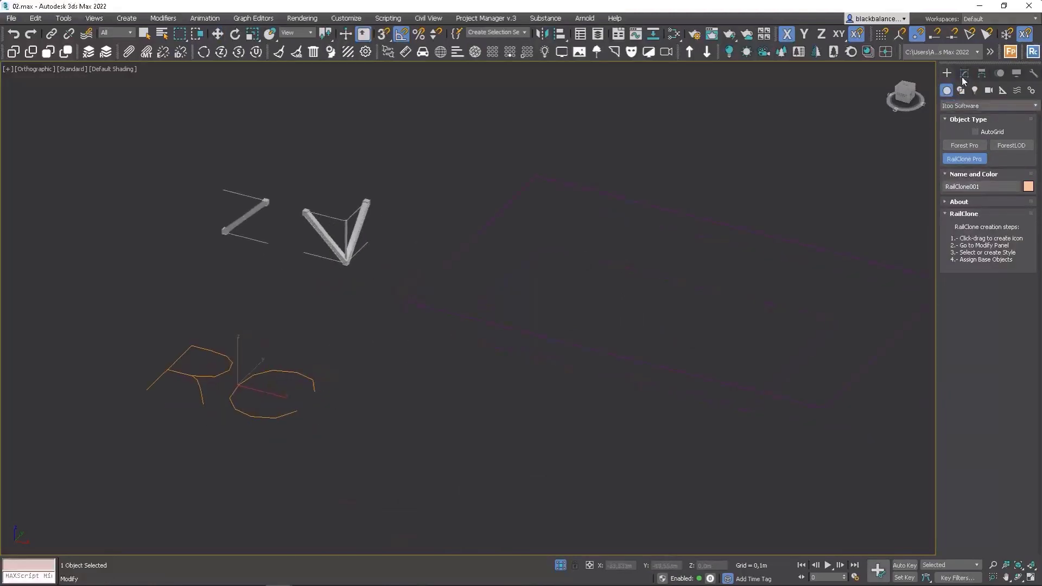
Open the RailClone Style Editor and add an Array 2S generator to the graph.
{"action": "left_click", "coordinate": [957, 331]}
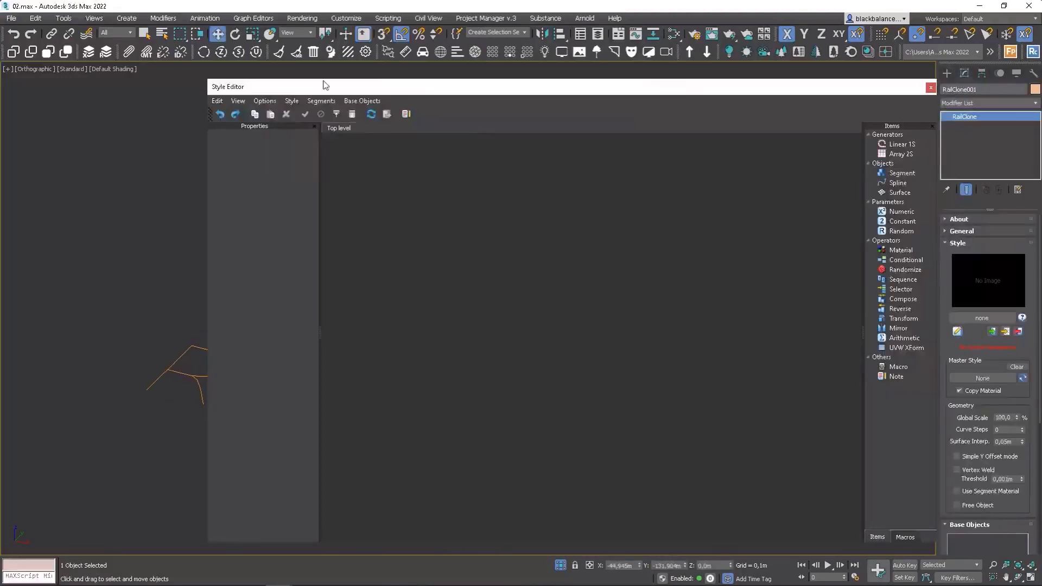
{"action": "left_click_drag", "start_coordinate": [204, 78], "coordinate": [354, 132]}
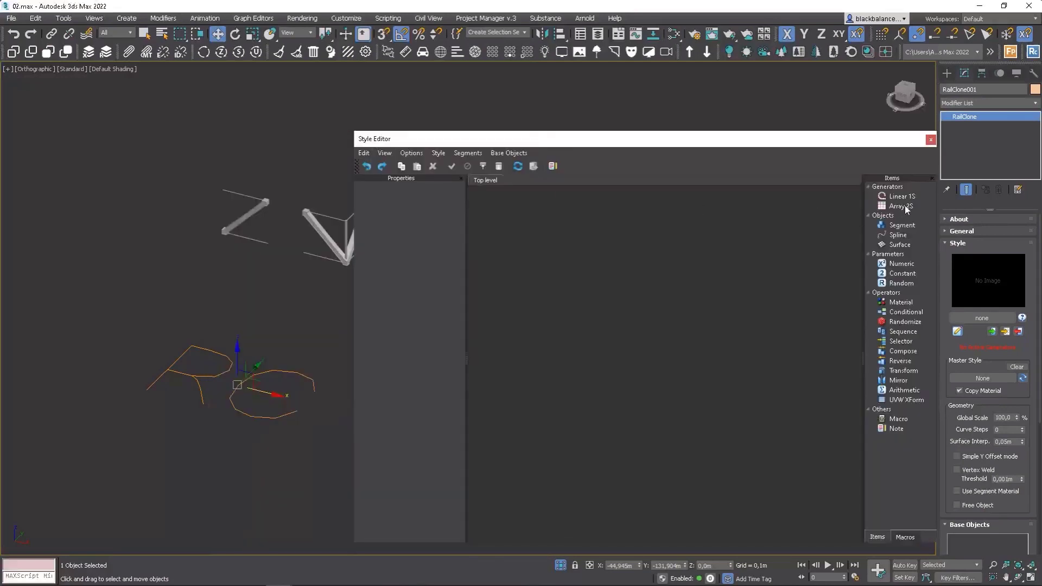
{"action": "left_click_drag", "start_coordinate": [906, 209], "coordinate": [755, 259]}
{"action": "left_click_drag", "start_coordinate": [554, 140], "coordinate": [291, 124]}
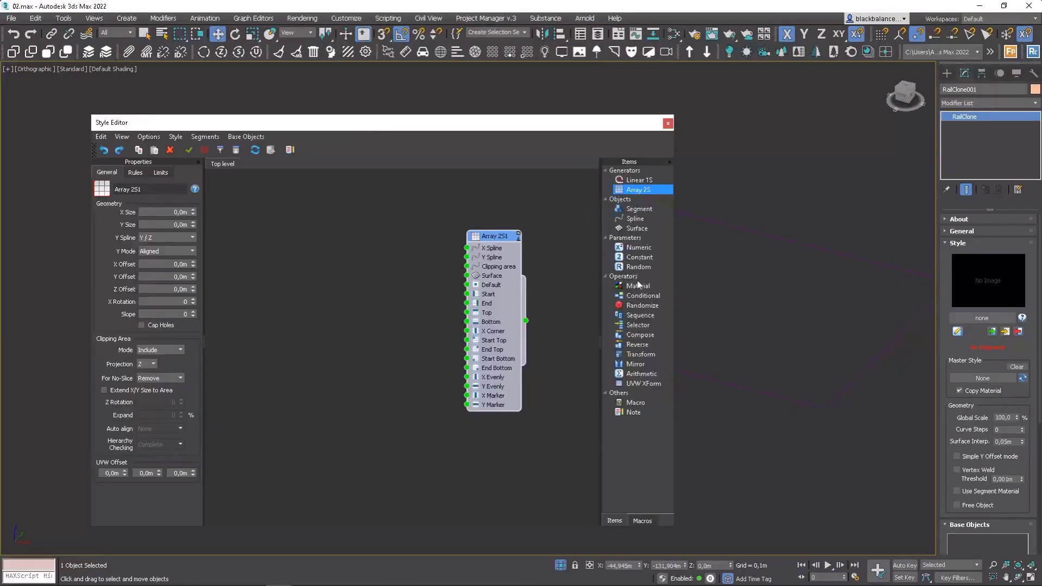
Add a Spline node using the rectangle and connect it to the array's X Spline input.
{"action": "left_click_drag", "start_coordinate": [639, 224], "coordinate": [396, 260]}
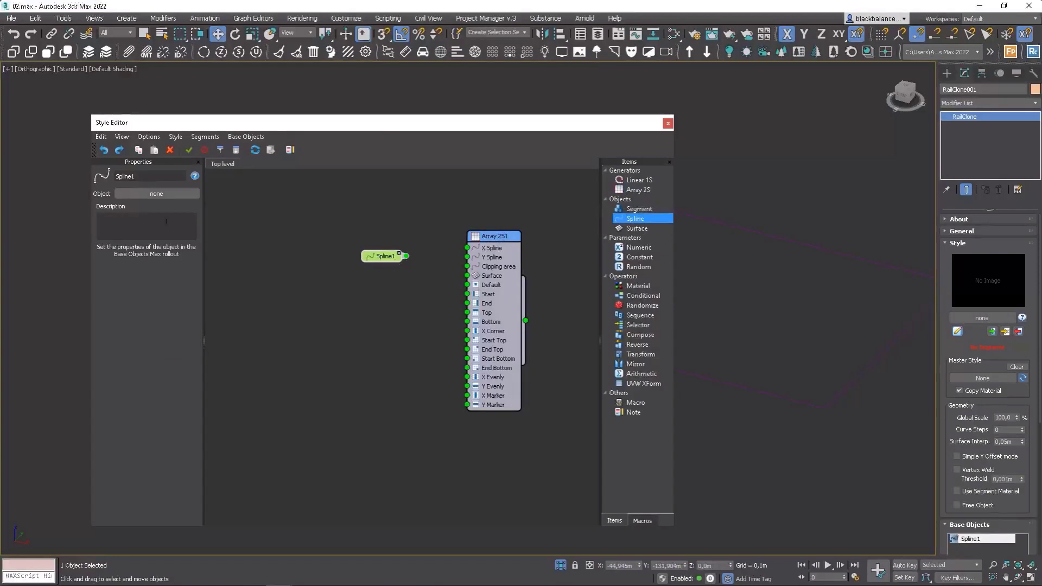
{"action": "left_click", "coordinate": [805, 404]}
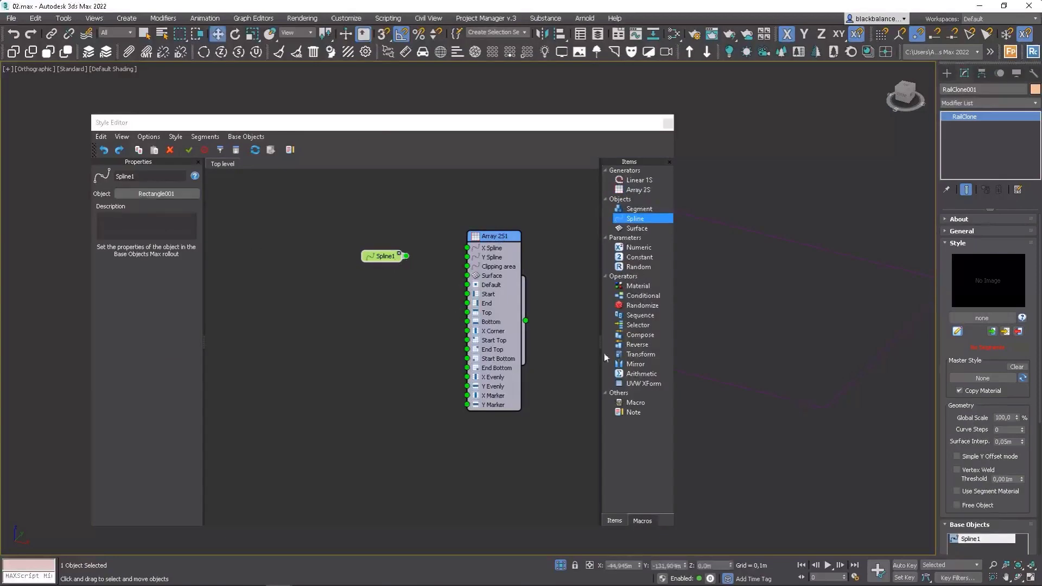
{"action": "left_click_drag", "start_coordinate": [406, 256], "coordinate": [467, 247]}
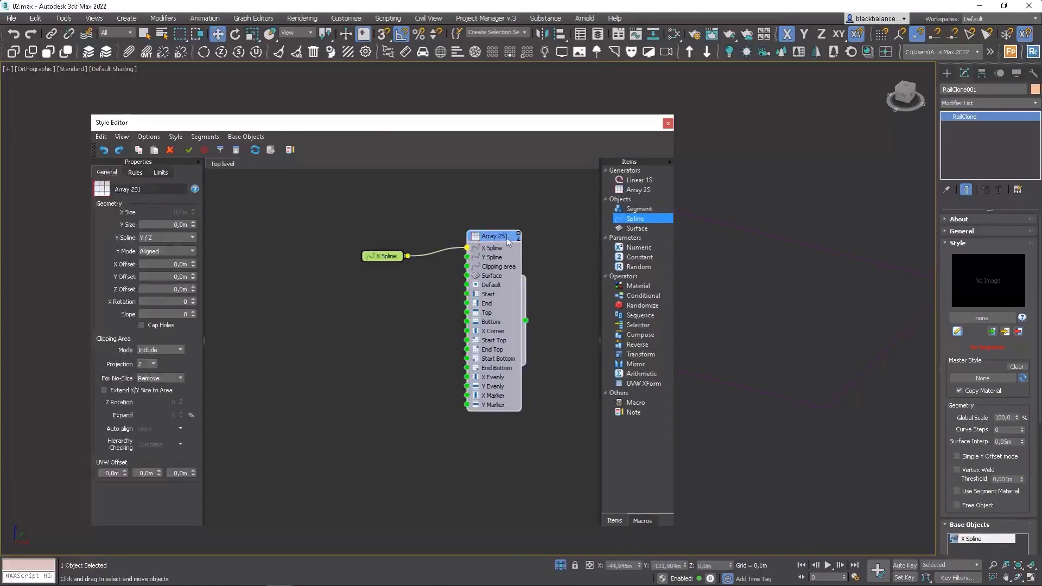
Set the array's Y Size to 5 m and its X Rotation to 90.
{"action": "left_click_drag", "start_coordinate": [172, 224], "coordinate": [254, 226]}
{"action": "type", "text": "5"}
{"action": "left_click", "coordinate": [169, 302]}
{"action": "left_click", "coordinate": [288, 317]}
Add a Segment node using the separated diagonal beam and connect it to the array's Default input.
{"action": "left_click_drag", "start_coordinate": [393, 256], "coordinate": [376, 237]}
{"action": "left_click_drag", "start_coordinate": [639, 209], "coordinate": [375, 272]}
{"action": "left_click_drag", "start_coordinate": [399, 125], "coordinate": [645, 101]}
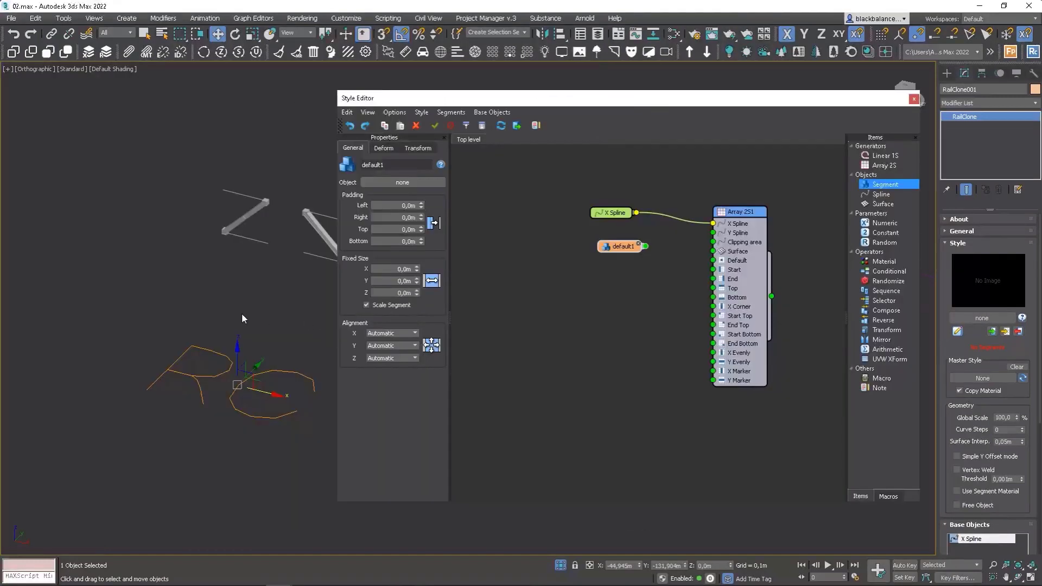
{"action": "middle_click_drag", "start_coordinate": [242, 318], "coordinate": [165, 321]}
{"action": "left_click_drag", "start_coordinate": [616, 250], "coordinate": [591, 248]}
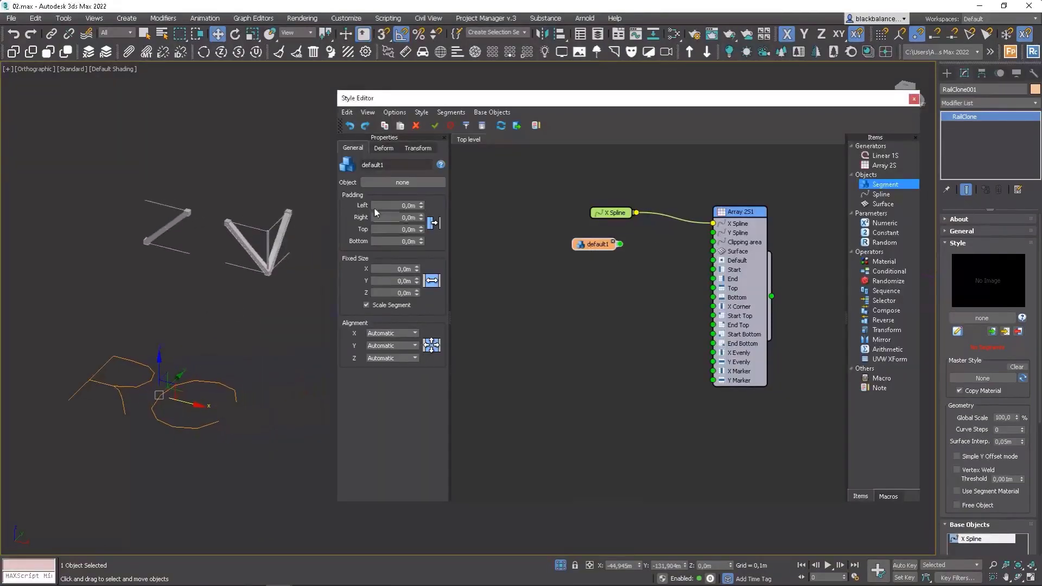
{"action": "left_click", "coordinate": [403, 183]}
{"action": "left_click", "coordinate": [173, 220]}
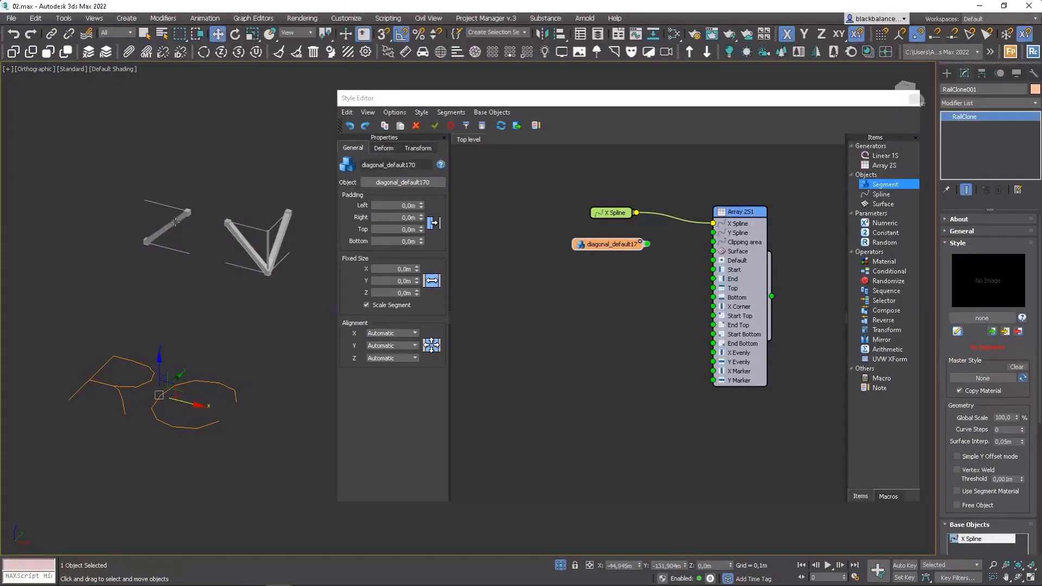
{"action": "left_click_drag", "start_coordinate": [647, 244], "coordinate": [712, 260]}
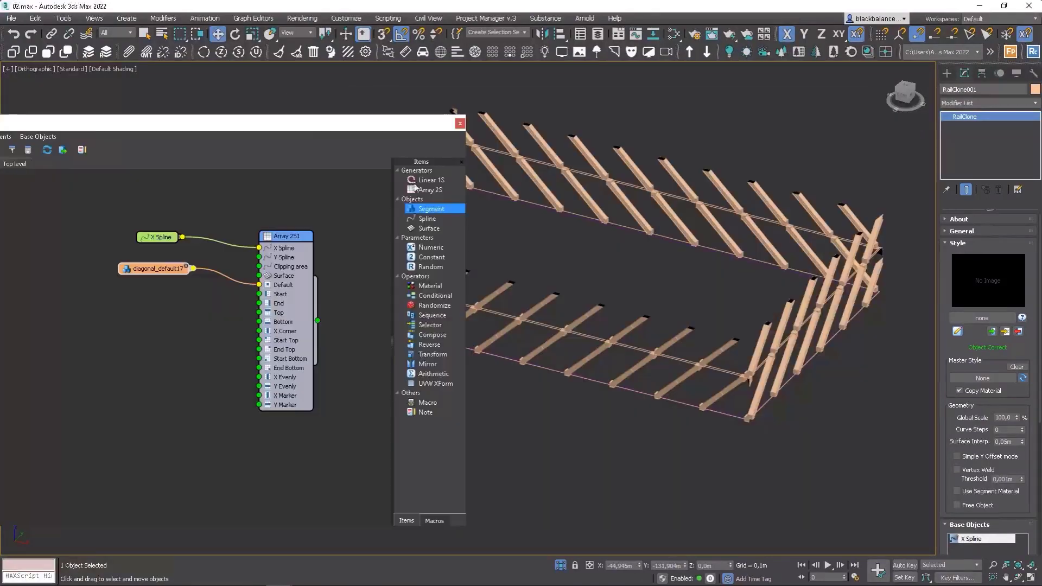
Disable Bend deformation on the diagonal segment node.
{"action": "middle_click_drag", "start_coordinate": [765, 356], "coordinate": [693, 337], "text": "alt"}
{"action": "scroll", "coordinate": [693, 337], "scroll_direction": "up", "scroll_amount": 6}
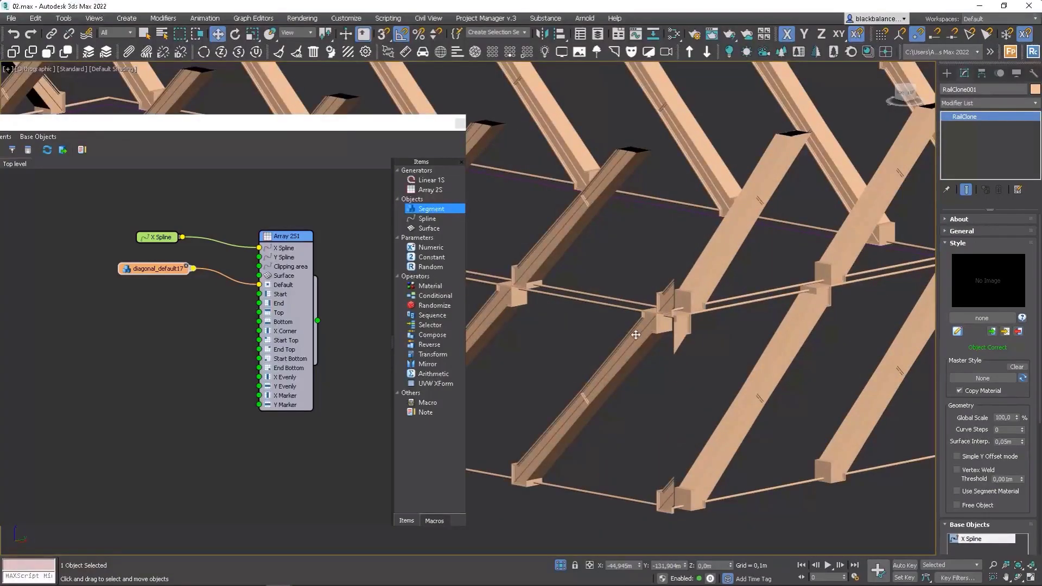
{"action": "scroll", "coordinate": [636, 335], "scroll_direction": "down", "scroll_amount": 8}
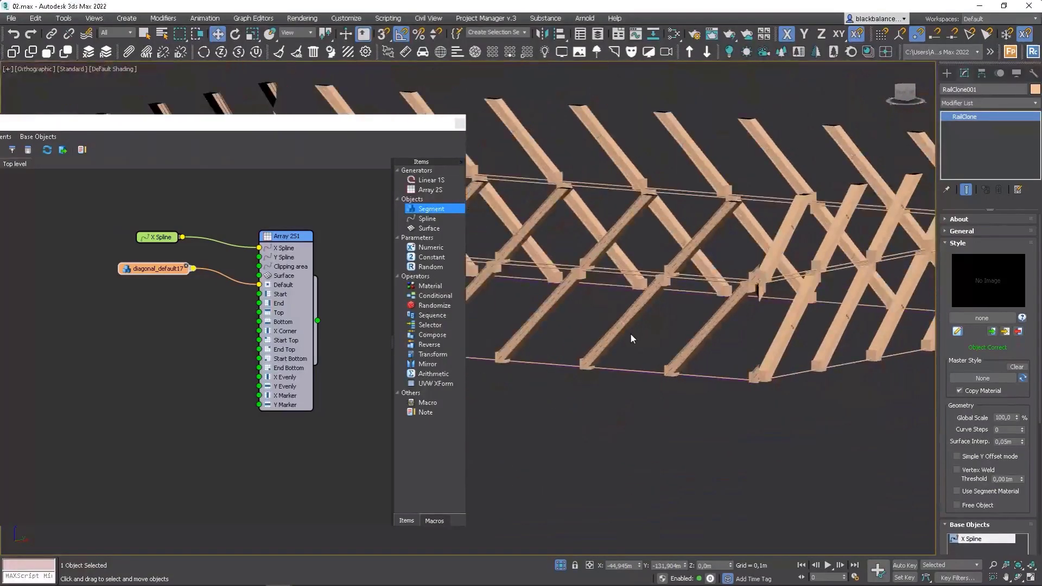
{"action": "middle_click_drag", "start_coordinate": [631, 339], "coordinate": [655, 319], "text": "alt"}
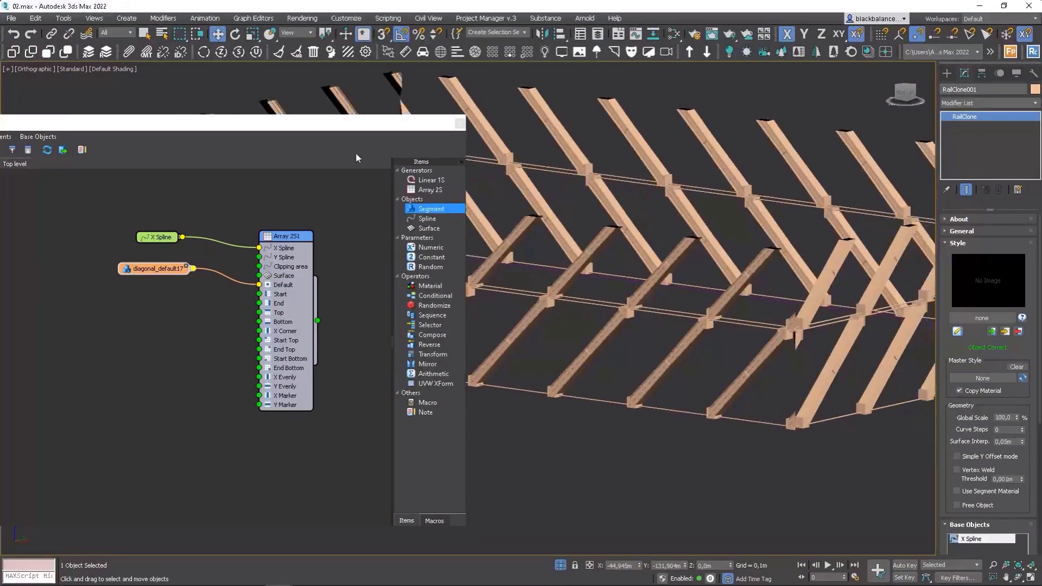
{"action": "left_click_drag", "start_coordinate": [341, 129], "coordinate": [722, 120]}
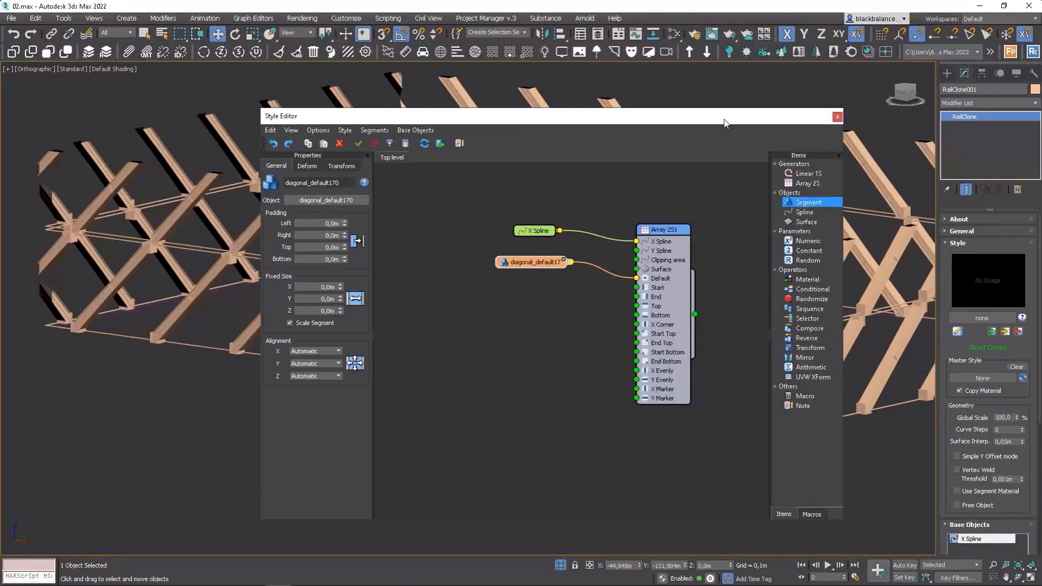
{"action": "left_click", "coordinate": [540, 233]}
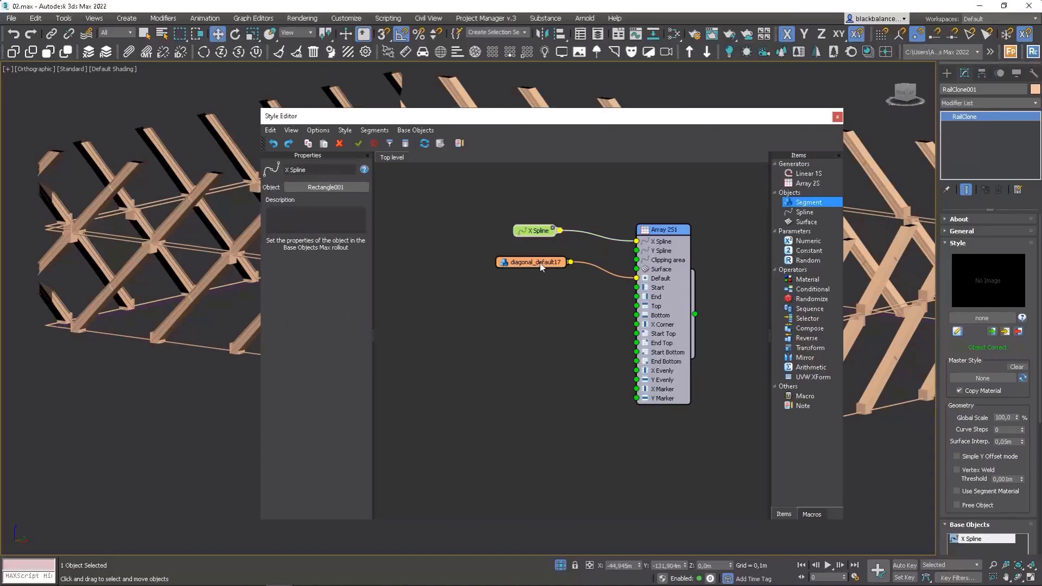
{"action": "left_click_drag", "start_coordinate": [540, 267], "coordinate": [529, 281]}
{"action": "left_click", "coordinate": [307, 166]}
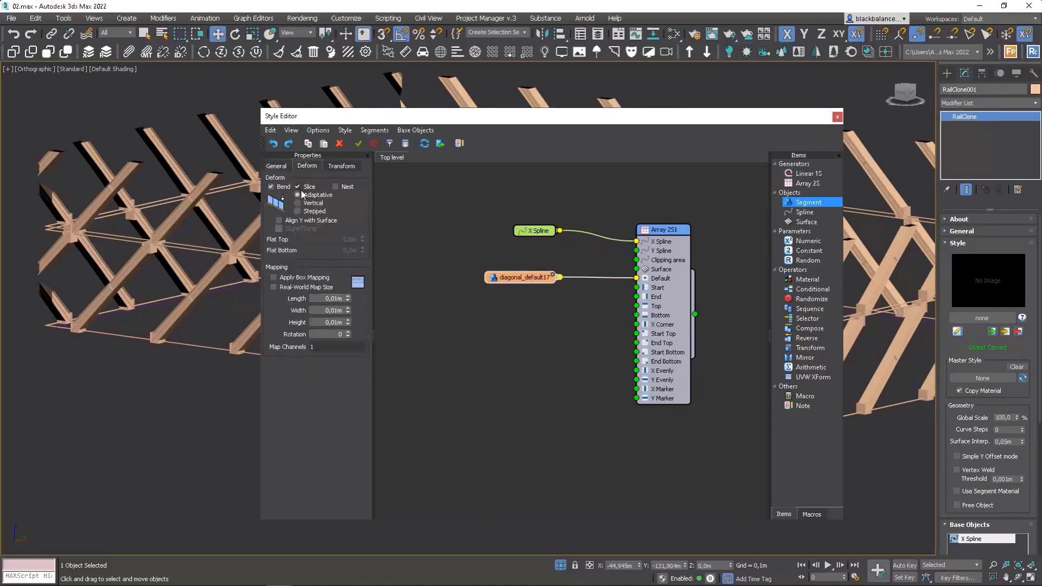
{"action": "left_click", "coordinate": [298, 188]}
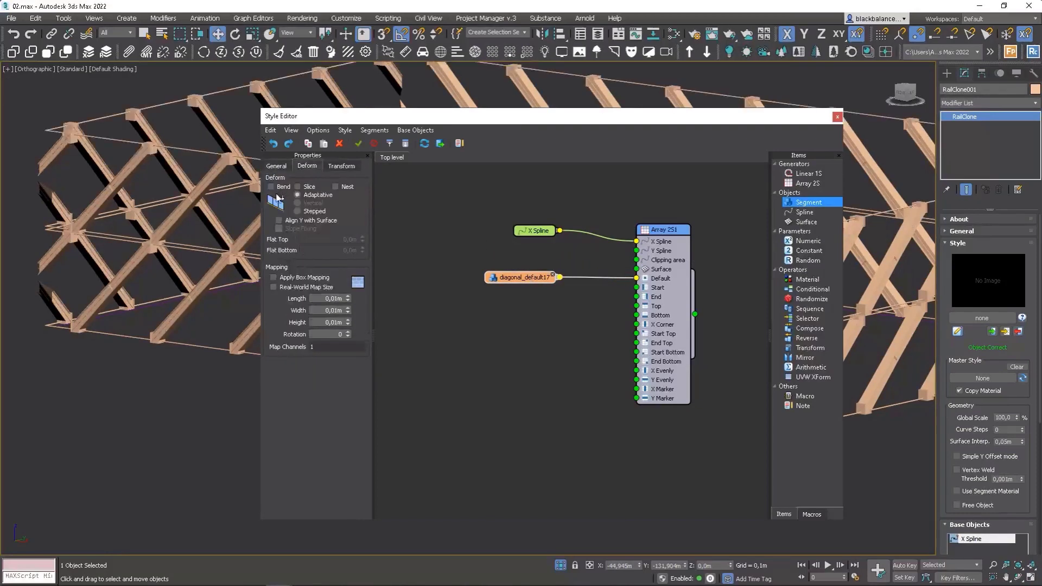
Inspect the Array 2S1 settings and reposition the diagonal segment node in the graph.
{"action": "left_click_drag", "start_coordinate": [418, 119], "coordinate": [391, 112]}
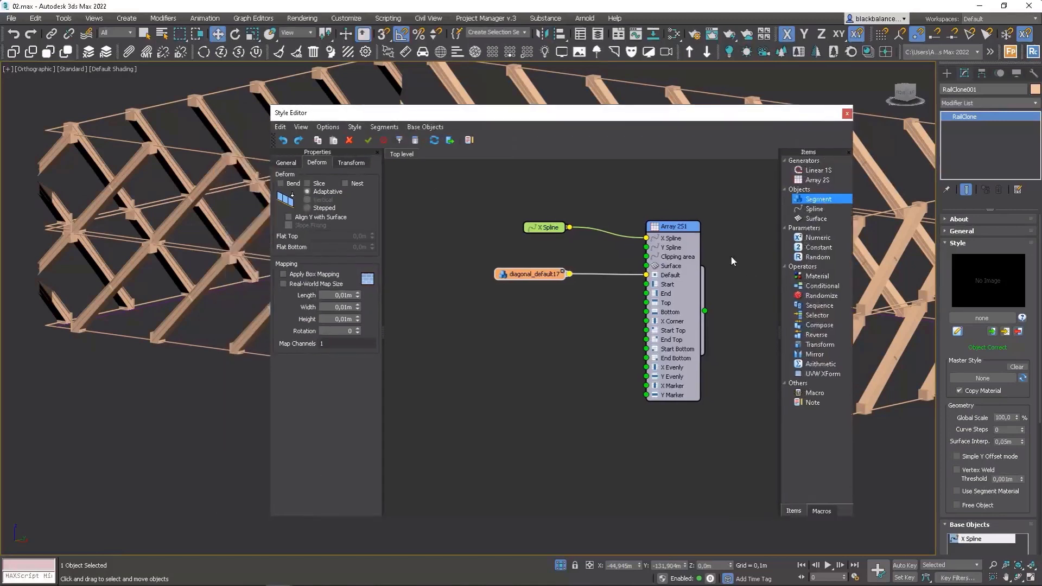
{"action": "left_click", "coordinate": [674, 229]}
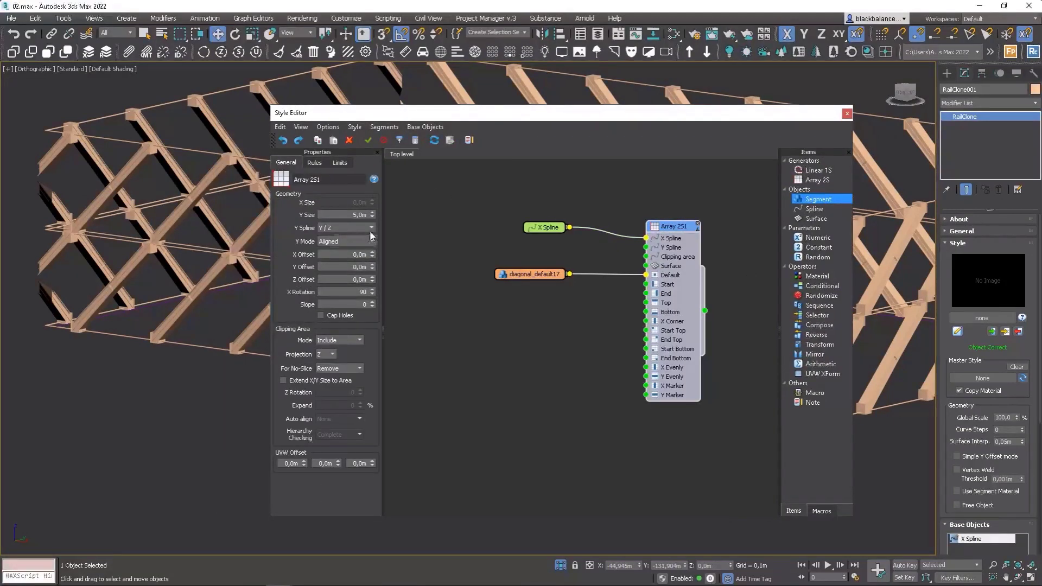
{"action": "mouse_move", "coordinate": [372, 215]}
{"action": "left_mouse_down"}
{"action": "mouse_move", "coordinate": [374, 200]}
{"action": "mouse_move", "coordinate": [374, 245]}
{"action": "mouse_move", "coordinate": [372, 218]}
{"action": "left_mouse_up"}
{"action": "left_click_drag", "start_coordinate": [537, 274], "coordinate": [460, 273]}
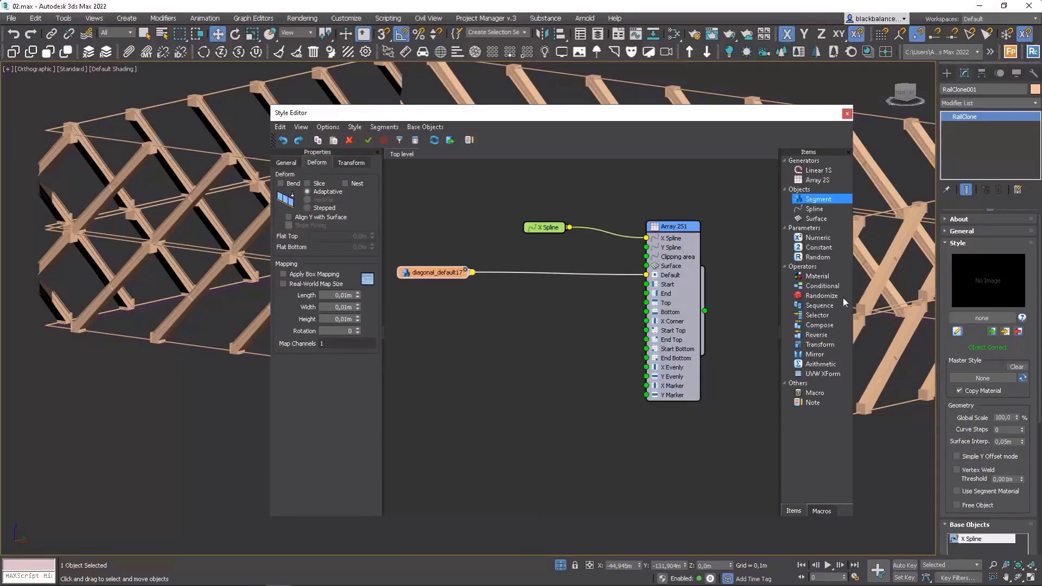
Add a Sequence and a Mirror operator, feed the diagonal segment into both, and connect the Sequence to the array's Default input.
{"action": "left_click_drag", "start_coordinate": [815, 310], "coordinate": [504, 296]}
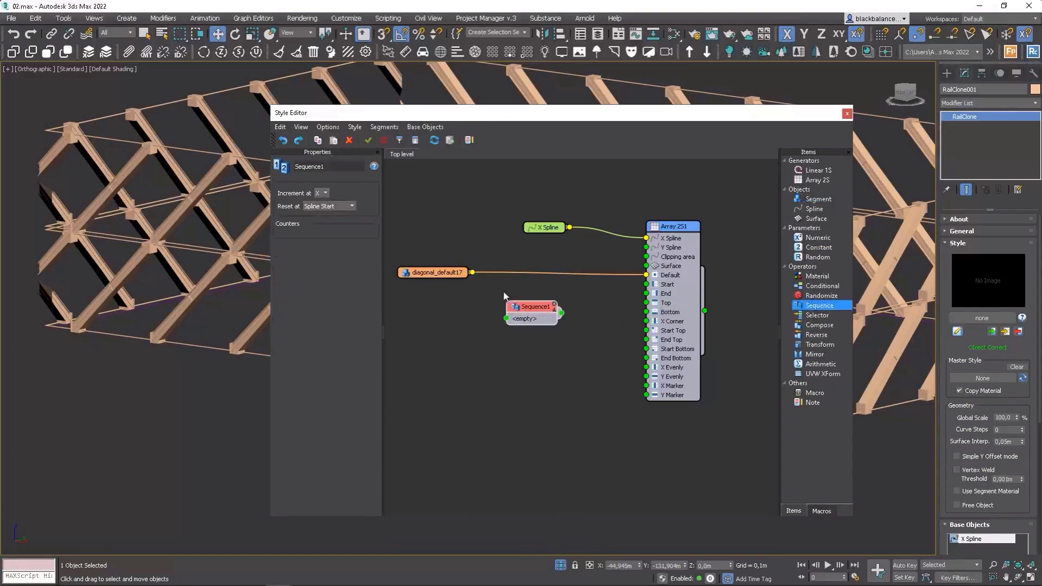
{"action": "left_click_drag", "start_coordinate": [447, 277], "coordinate": [404, 275]}
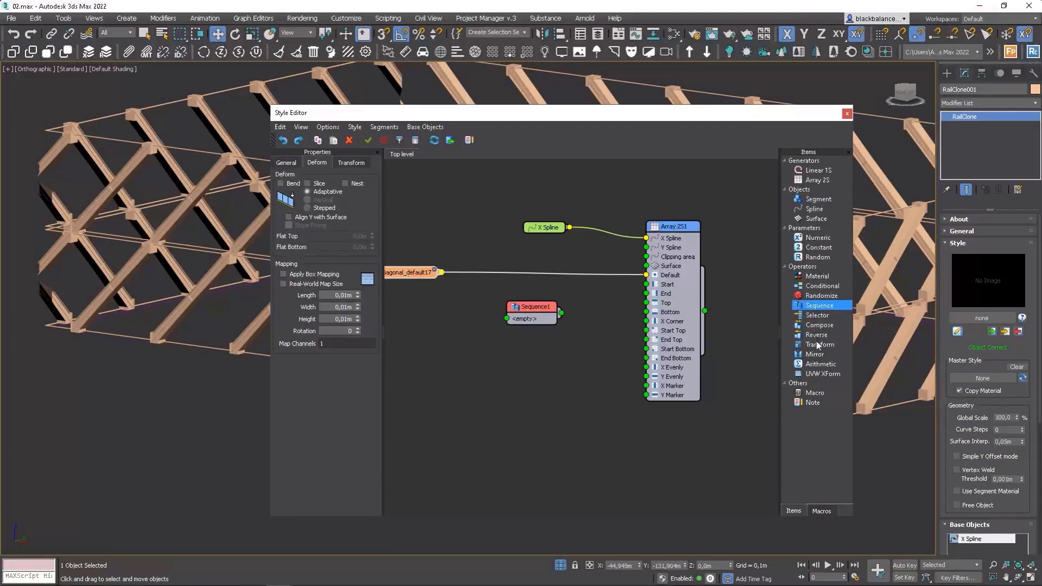
{"action": "left_click_drag", "start_coordinate": [814, 356], "coordinate": [472, 309]}
{"action": "left_click_drag", "start_coordinate": [441, 272], "coordinate": [451, 321]}
{"action": "left_click_drag", "start_coordinate": [518, 317], "coordinate": [560, 315]}
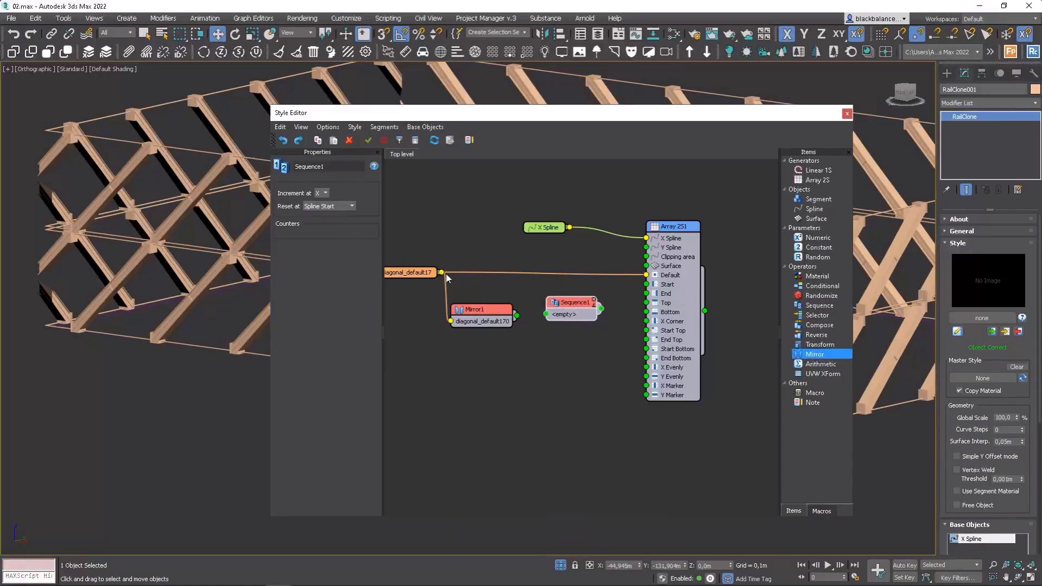
{"action": "left_click_drag", "start_coordinate": [443, 273], "coordinate": [646, 275]}
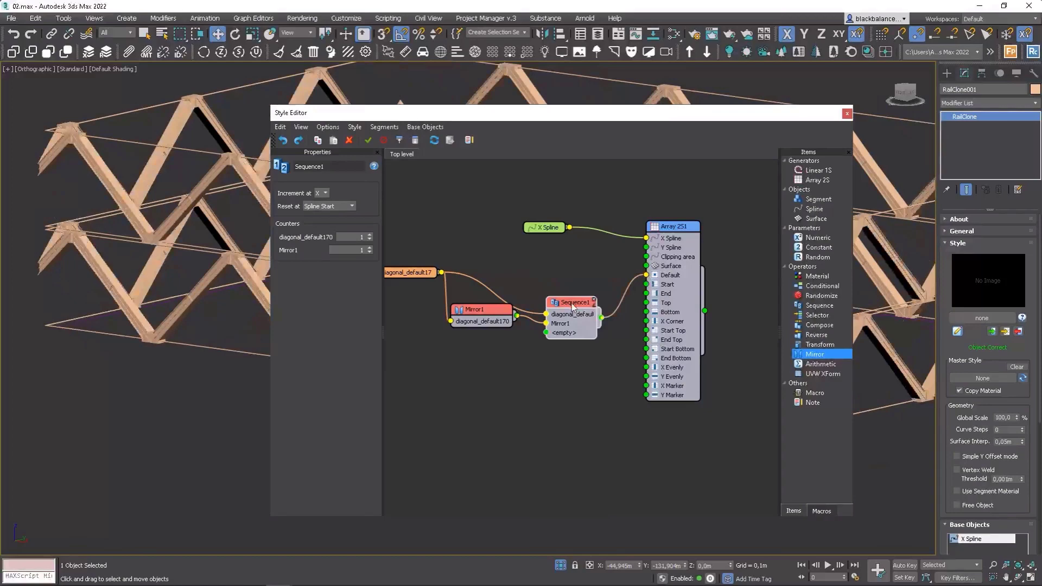
{"action": "left_click_drag", "start_coordinate": [573, 307], "coordinate": [573, 270]}
Set the Mirror node to mirror along the X axis only.
{"action": "left_click", "coordinate": [488, 309]}
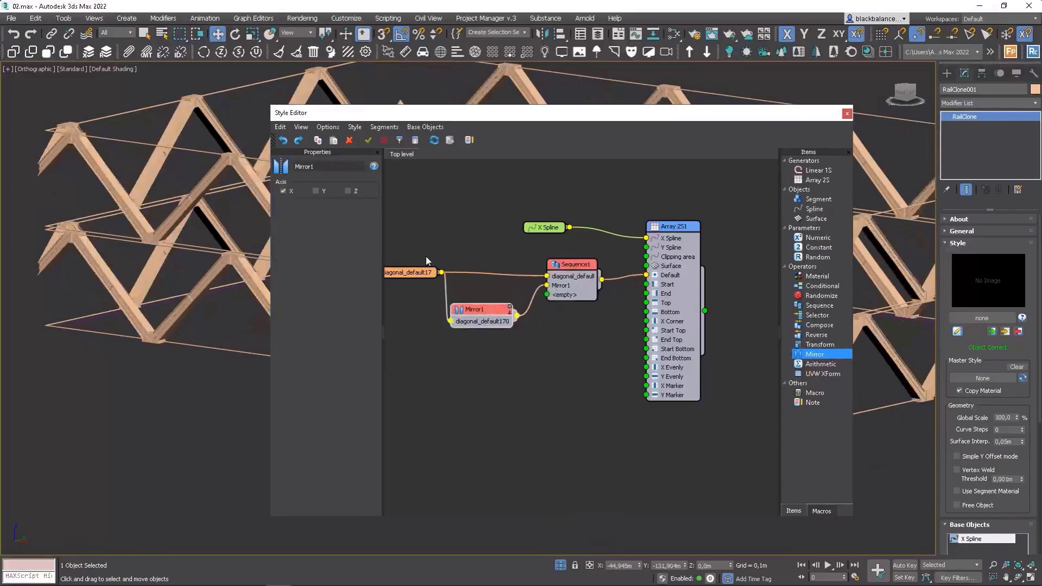
{"action": "left_click", "coordinate": [314, 191]}
{"action": "left_click", "coordinate": [283, 191]}
{"action": "left_click", "coordinate": [284, 191]}
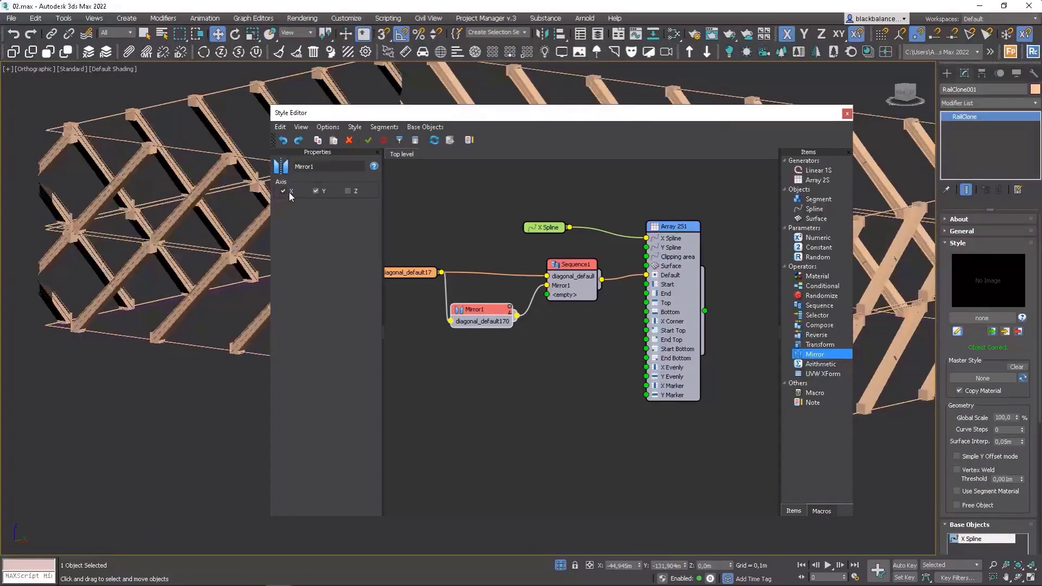
{"action": "left_click", "coordinate": [314, 191]}
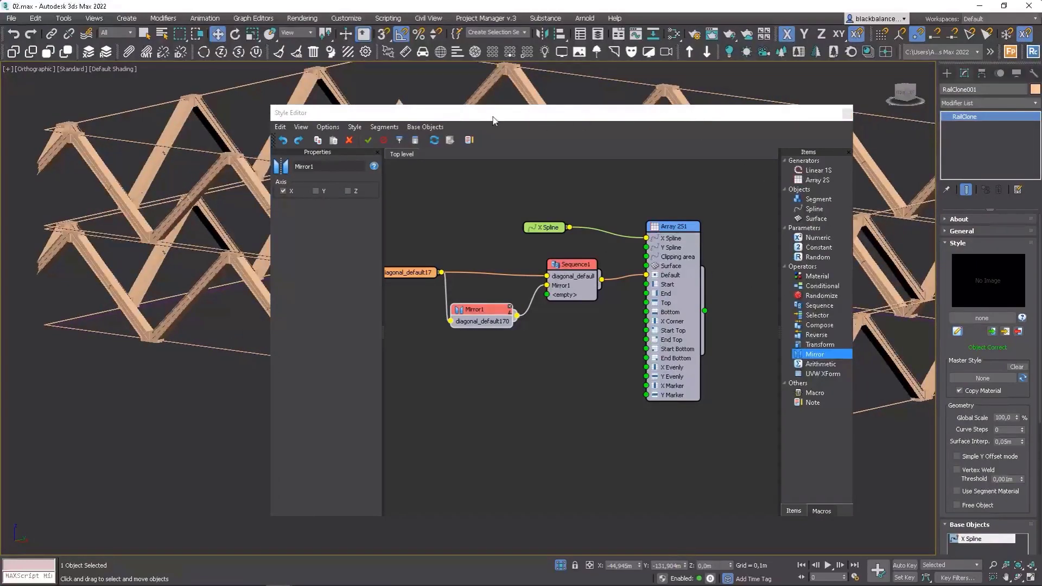
Move the Style Editor aside, tidy the graph nodes and inspect the alternating diagonals in the viewport.
{"action": "left_click", "coordinate": [516, 133]}
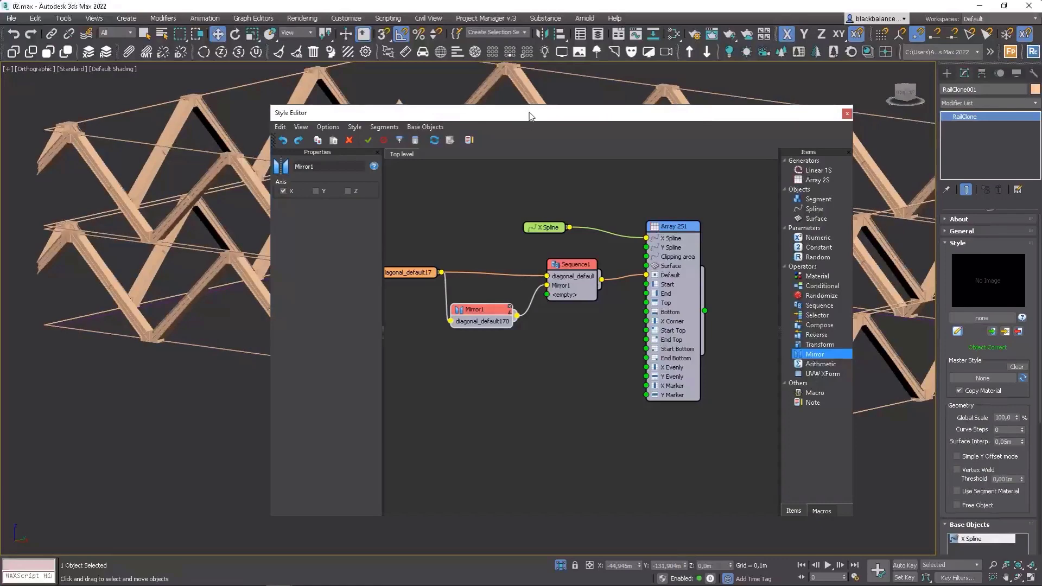
{"action": "left_click_drag", "start_coordinate": [532, 118], "coordinate": [268, 87]}
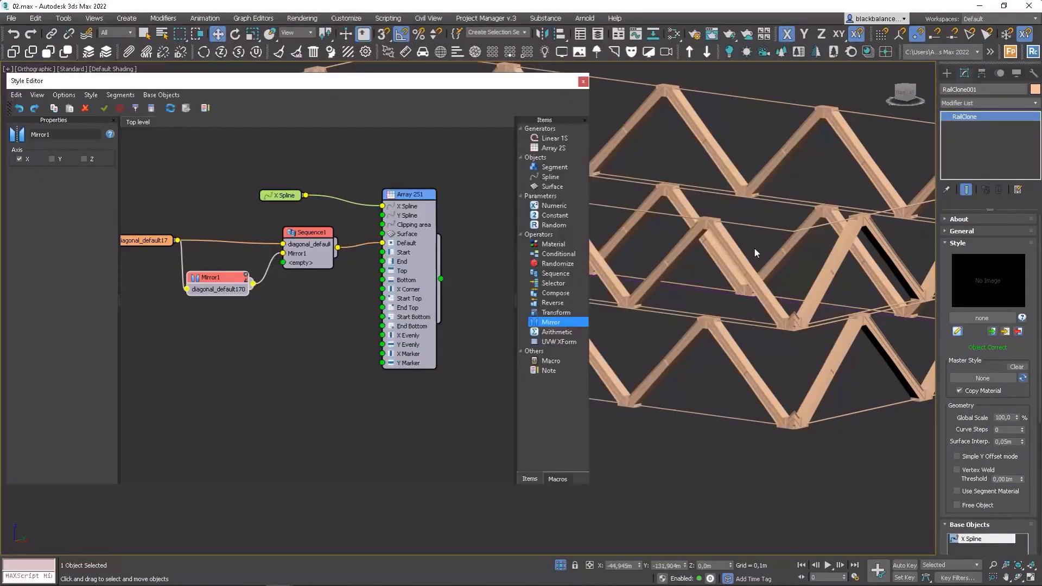
{"action": "scroll", "coordinate": [745, 240], "scroll_direction": "up", "scroll_amount": 2}
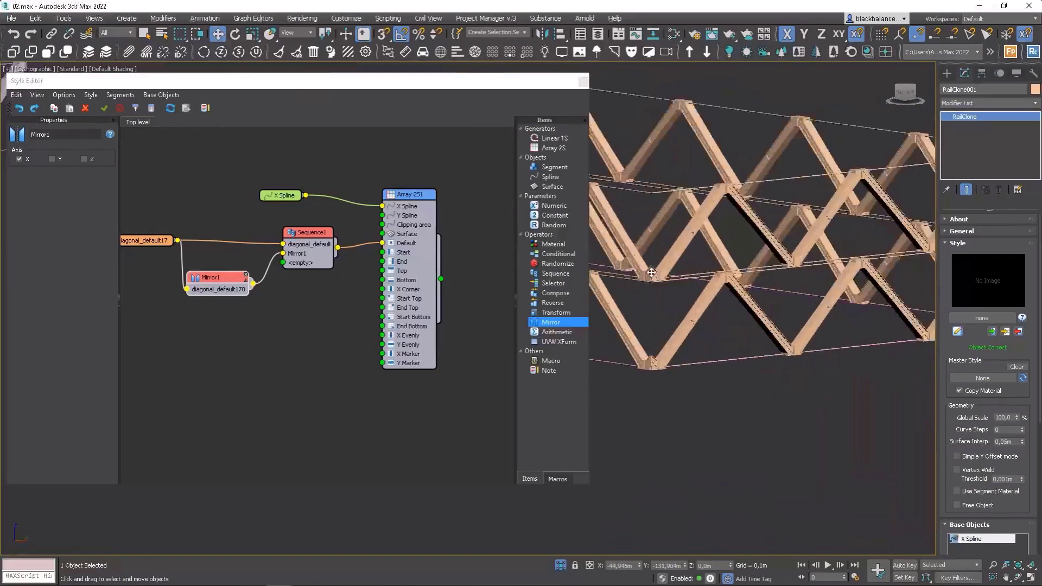
{"action": "scroll", "coordinate": [653, 275], "scroll_direction": "up", "scroll_amount": 5}
{"action": "middle_click_drag", "start_coordinate": [653, 276], "coordinate": [770, 468]}
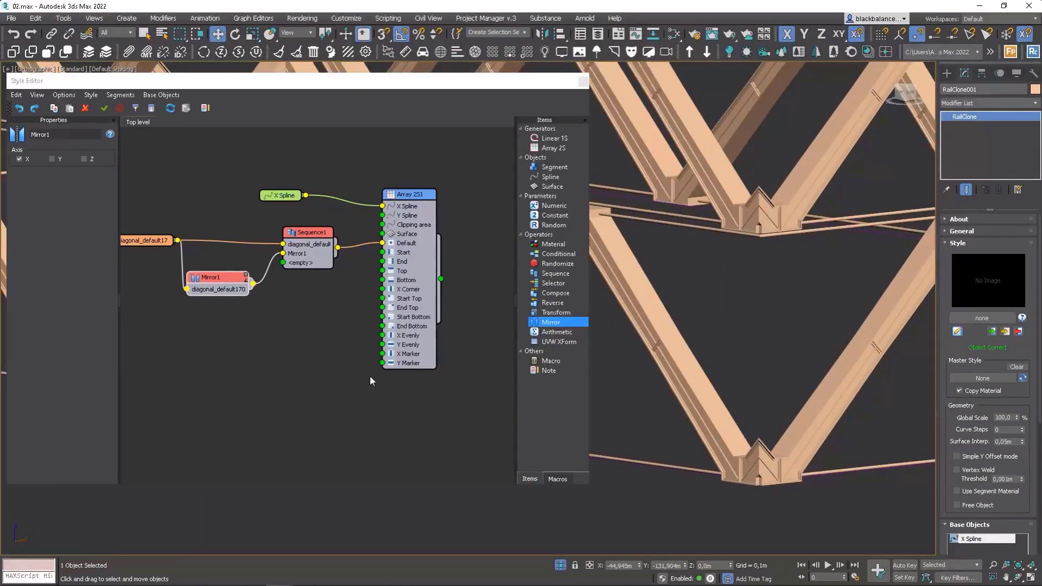
{"action": "left_click", "coordinate": [157, 241]}
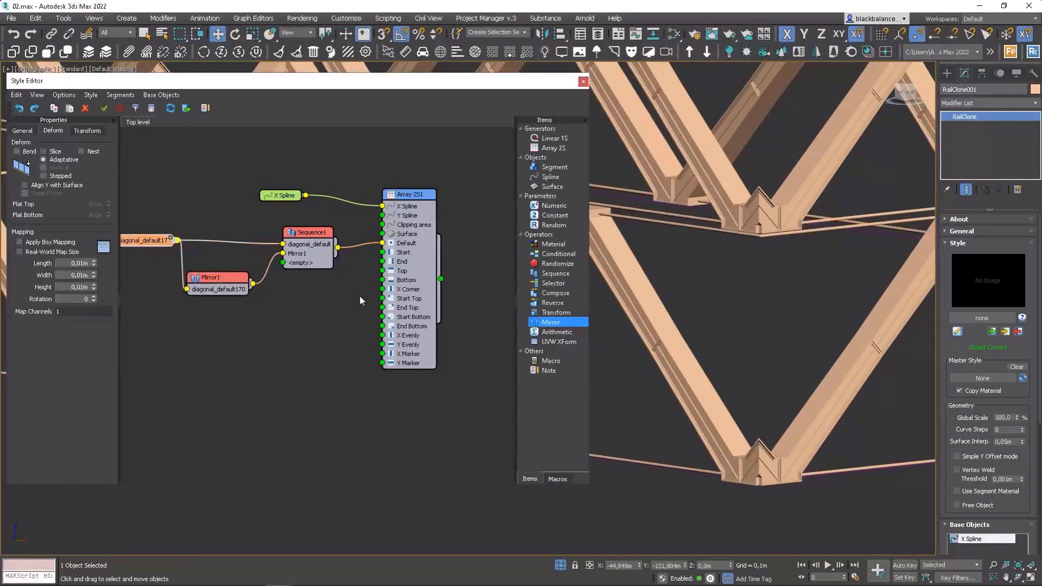
{"action": "scroll", "coordinate": [713, 325], "scroll_direction": "down", "scroll_amount": 6}
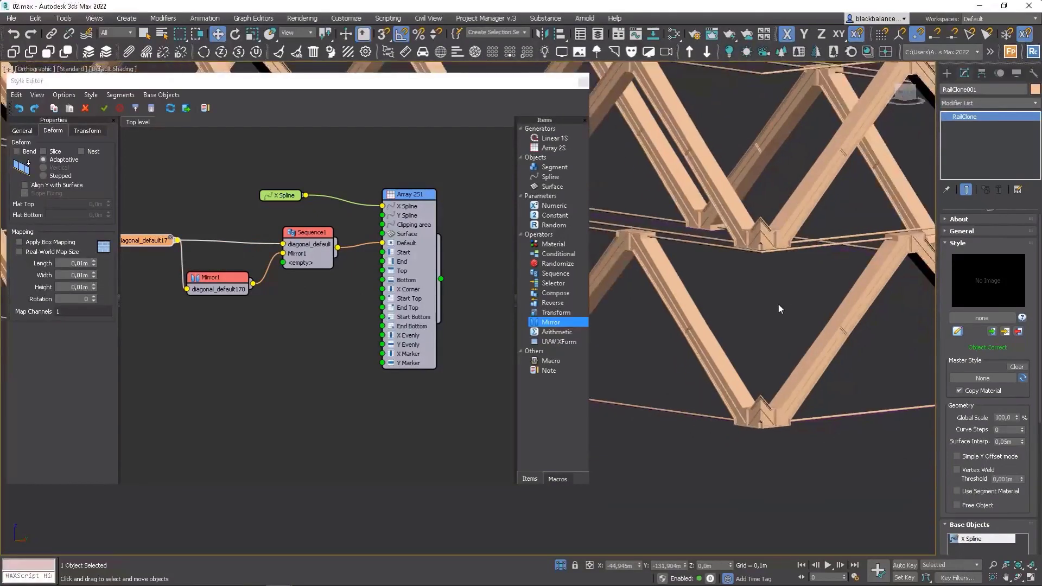
{"action": "left_click_drag", "start_coordinate": [216, 281], "coordinate": [220, 267]}
{"action": "left_click_drag", "start_coordinate": [308, 232], "coordinate": [307, 228]}
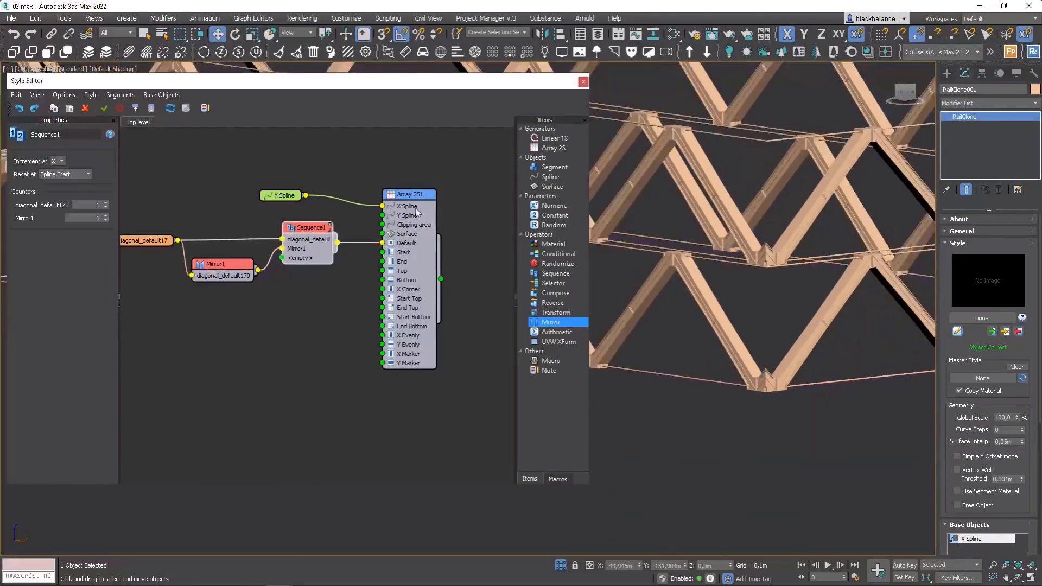
{"action": "left_click_drag", "start_coordinate": [416, 199], "coordinate": [453, 191]}
{"action": "middle_click_drag", "start_coordinate": [759, 244], "coordinate": [885, 260]}
{"action": "scroll", "coordinate": [885, 260], "scroll_direction": "down", "scroll_amount": 4}
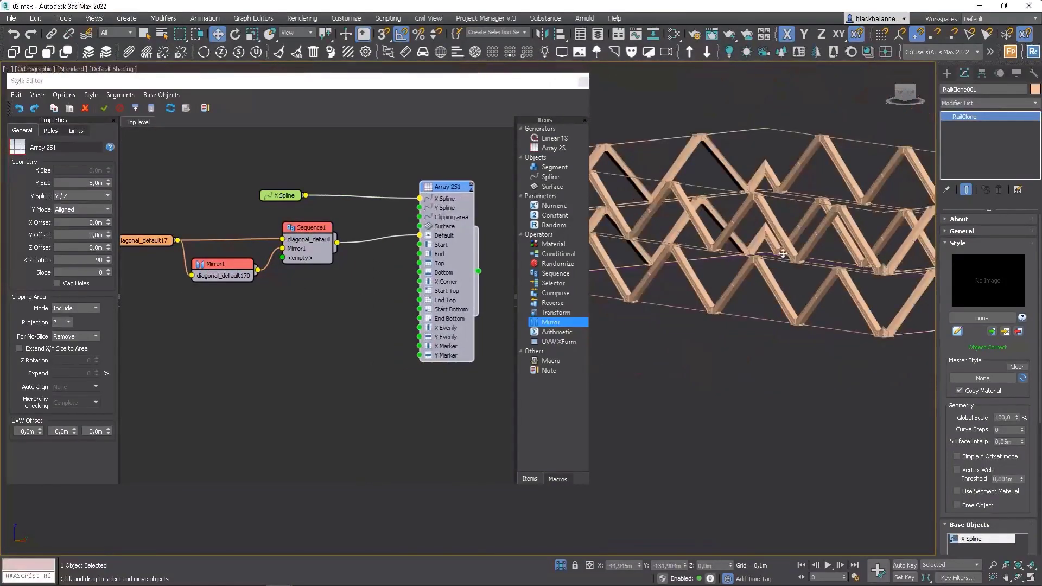
Add a second Sequence node and a copy of the Mirror node, feeding Sequence1 into the mirror copy.
{"action": "left_click_drag", "start_coordinate": [564, 276], "coordinate": [391, 286]}
{"action": "left_click_drag", "start_coordinate": [443, 191], "coordinate": [510, 198]}
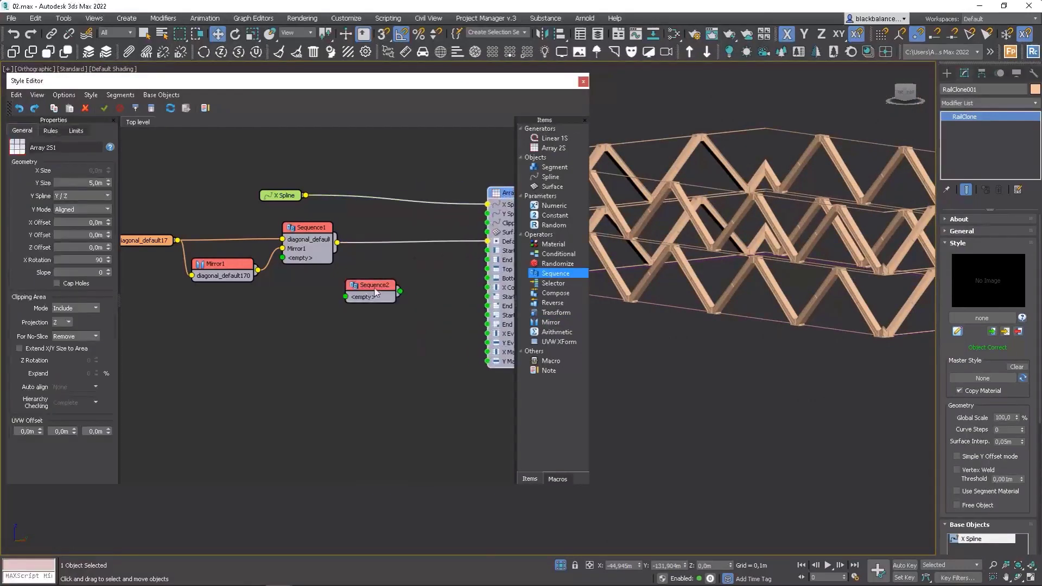
{"action": "left_click_drag", "start_coordinate": [375, 292], "coordinate": [420, 284]}
{"action": "left_click", "coordinate": [222, 270]}
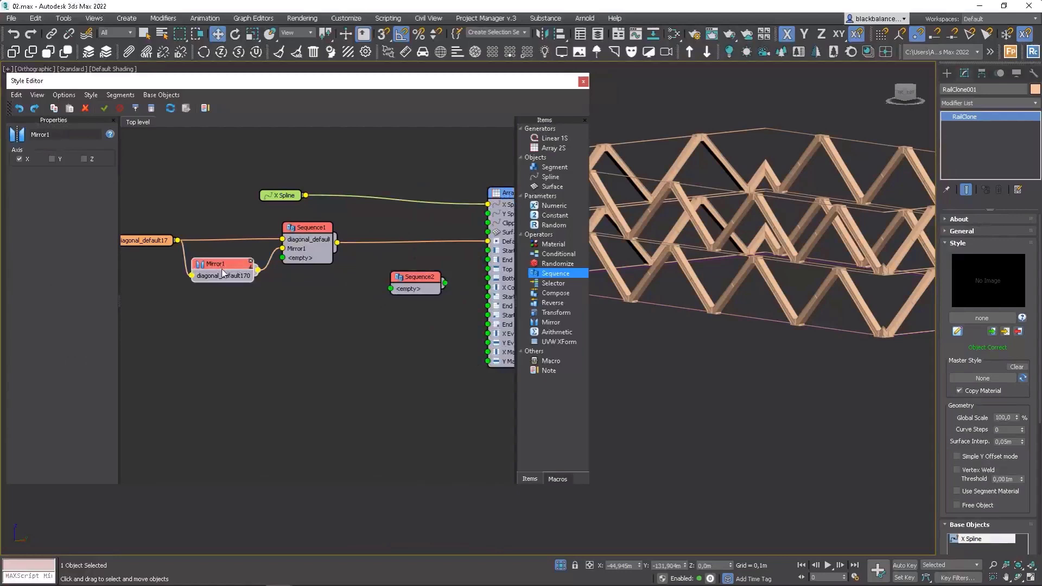
{"action": "left_click_drag", "start_coordinate": [223, 273], "coordinate": [365, 307], "text": "shift"}
{"action": "left_click_drag", "start_coordinate": [337, 243], "coordinate": [333, 311]}
Set Sequence2 to increment along Y and connect it, fed by Sequence1 and the mirror copy, to the array's Default input.
{"action": "left_click_drag", "start_coordinate": [315, 227], "coordinate": [305, 229]}
{"action": "left_click_drag", "start_coordinate": [426, 286], "coordinate": [428, 271]}
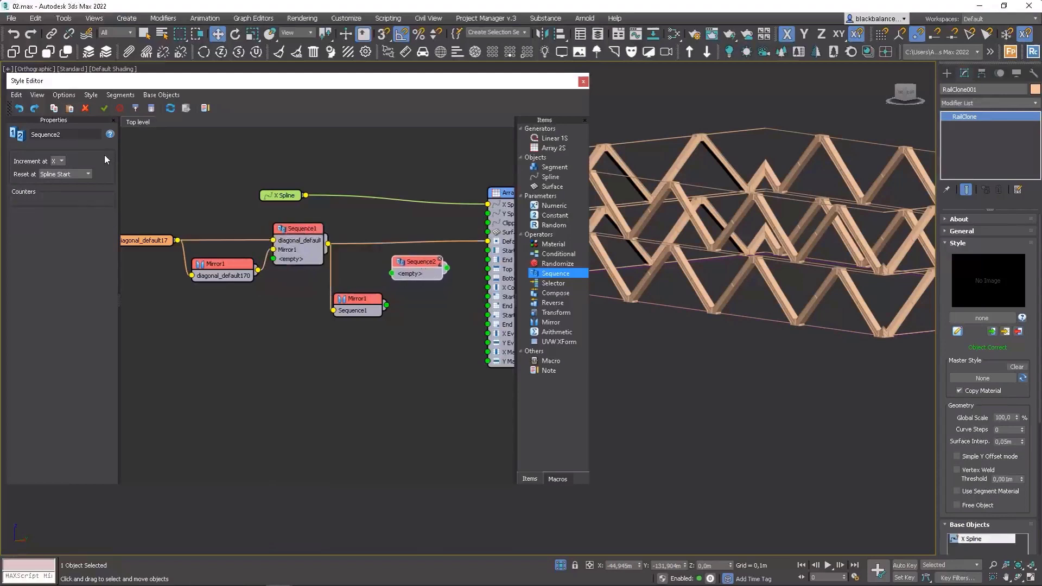
{"action": "left_click", "coordinate": [59, 161]}
{"action": "left_click", "coordinate": [57, 174]}
{"action": "left_click_drag", "start_coordinate": [329, 244], "coordinate": [488, 241]}
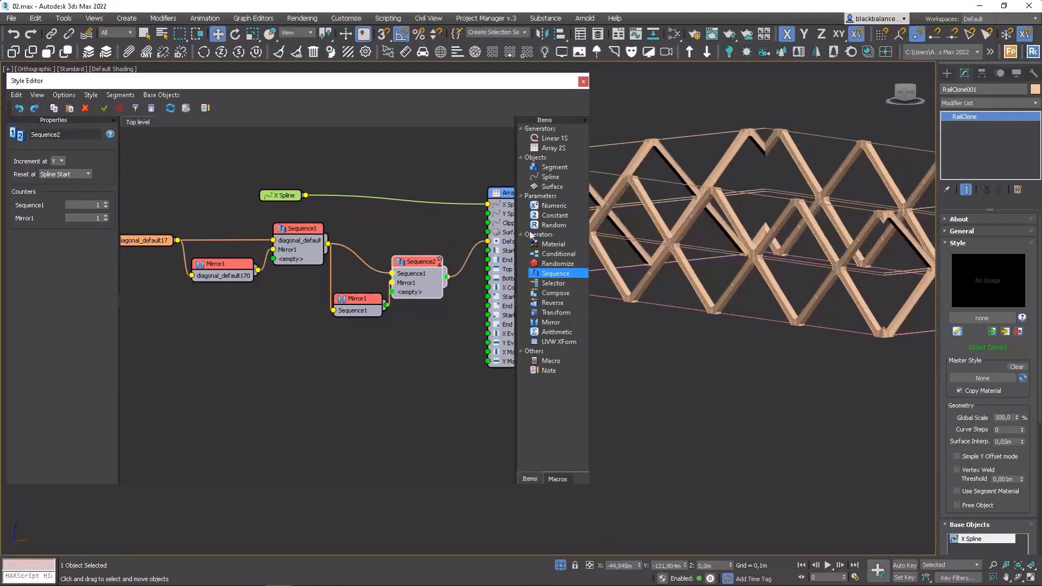
Set the top padding of the diagonal segment node to 0.3 m.
{"action": "middle_click_drag", "start_coordinate": [819, 261], "coordinate": [790, 298], "text": "alt"}
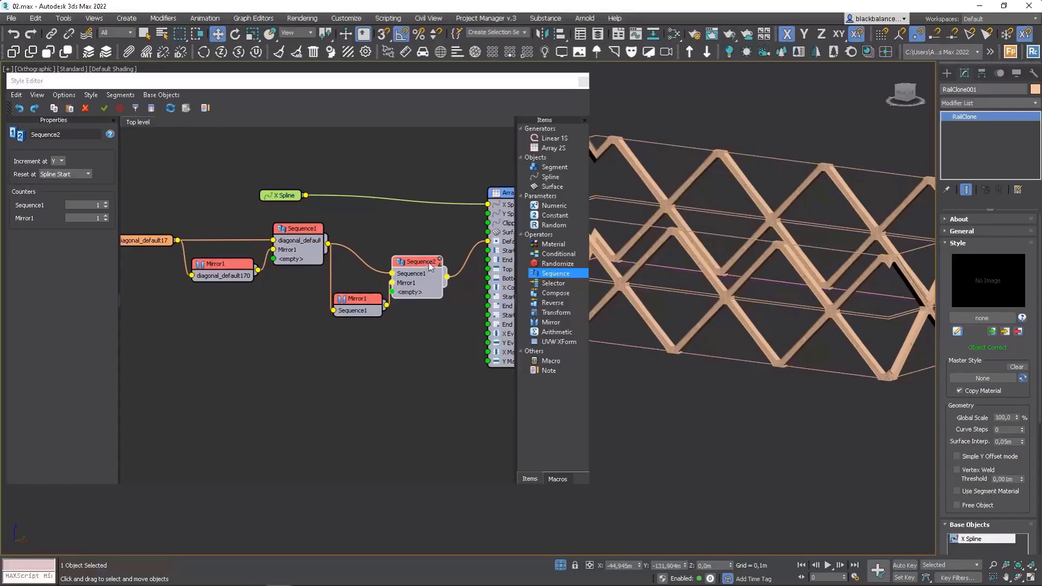
{"action": "left_click_drag", "start_coordinate": [429, 266], "coordinate": [441, 237]}
{"action": "left_click_drag", "start_coordinate": [364, 299], "coordinate": [363, 270]}
{"action": "left_click_drag", "start_coordinate": [434, 234], "coordinate": [439, 235]}
{"action": "left_click_drag", "start_coordinate": [296, 228], "coordinate": [290, 229]}
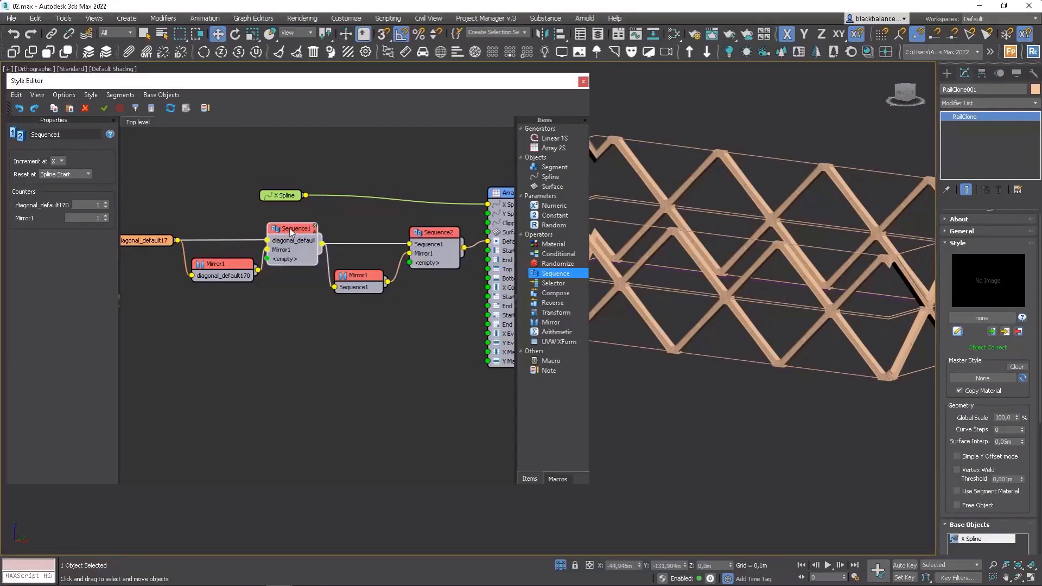
{"action": "left_click", "coordinate": [154, 245]}
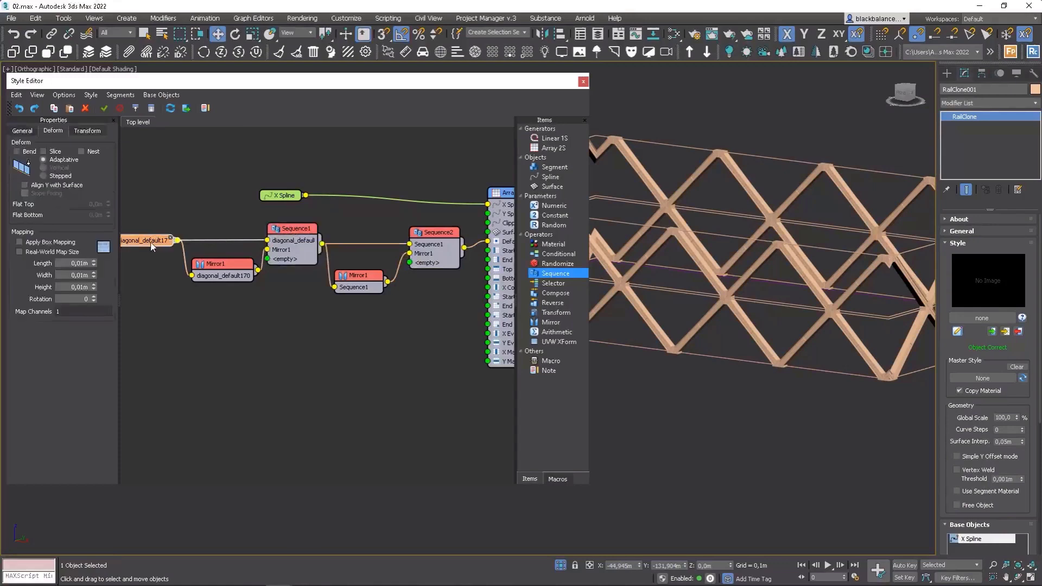
{"action": "left_click", "coordinate": [27, 133]}
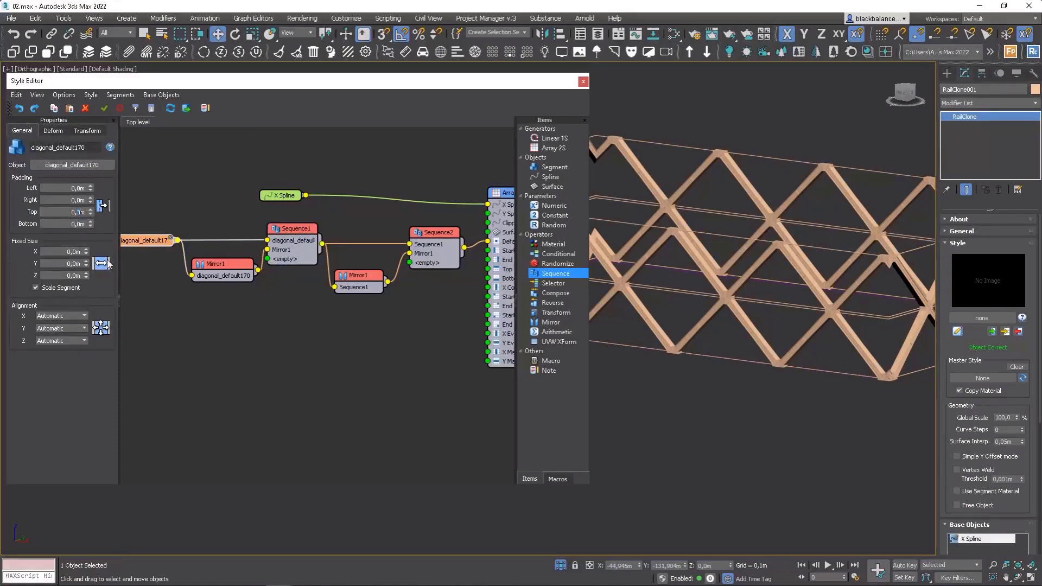
{"action": "key", "text": "Return"}
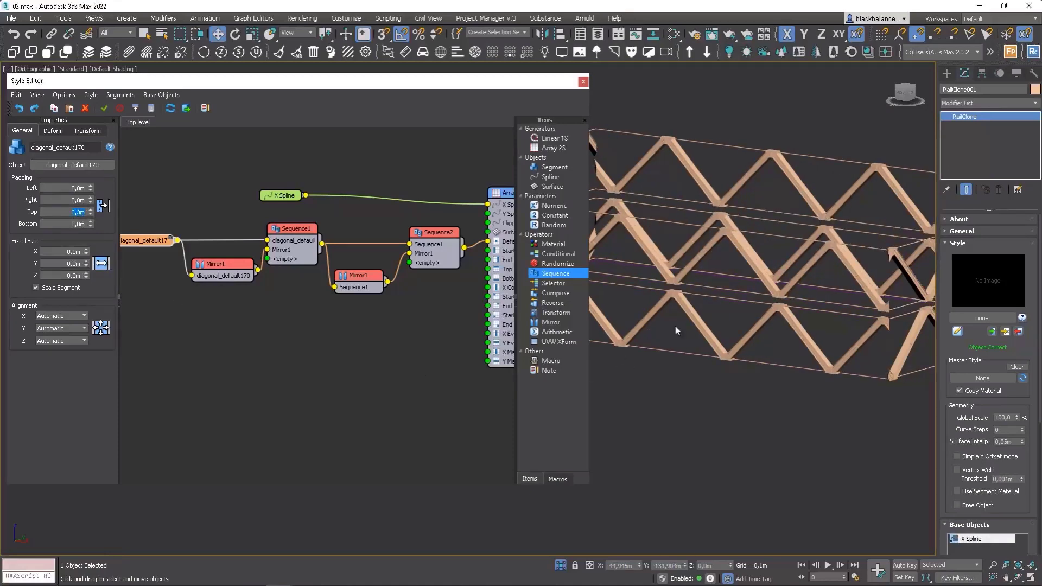
Reset the diagonal segment's top padding and enter 0.3 m again.
{"action": "middle_click_drag", "start_coordinate": [676, 330], "coordinate": [819, 302], "text": "alt"}
{"action": "scroll", "coordinate": [793, 300], "scroll_direction": "up", "scroll_amount": 10}
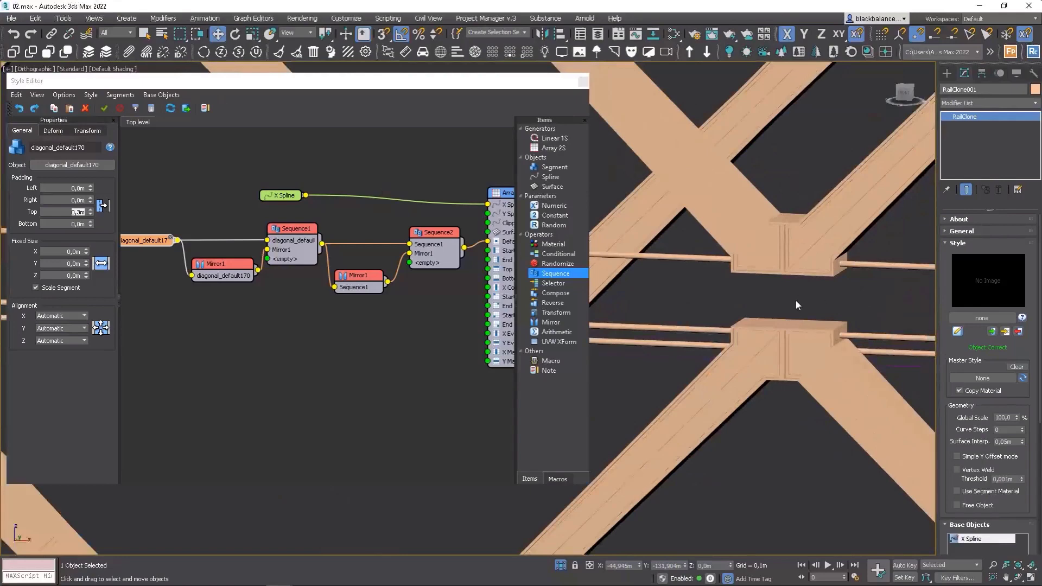
{"action": "scroll", "coordinate": [796, 301], "scroll_direction": "down", "scroll_amount": 10}
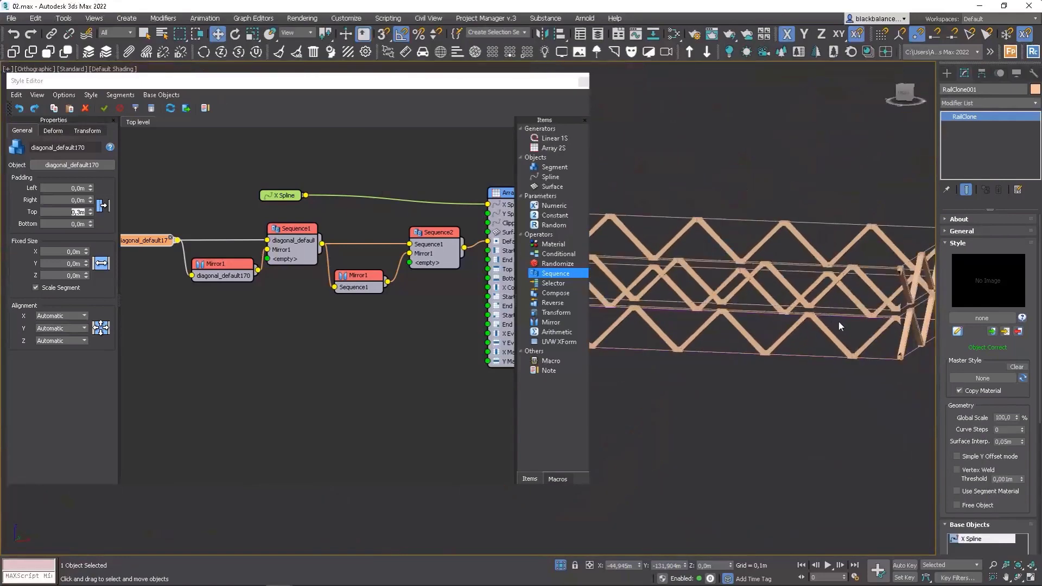
{"action": "right_click", "coordinate": [90, 214]}
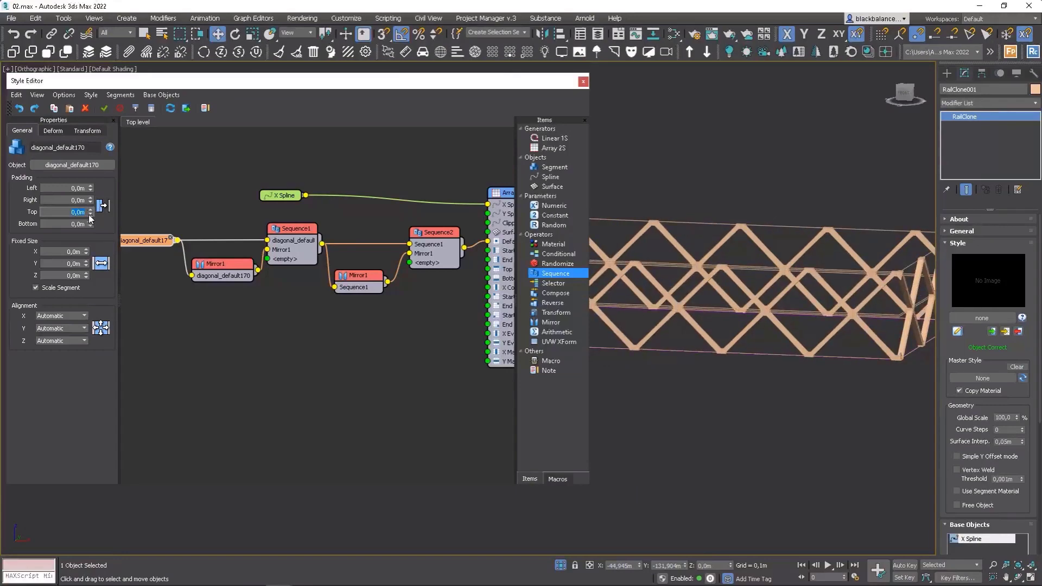
{"action": "type", "text": "3"}
{"action": "key", "text": "Return"}
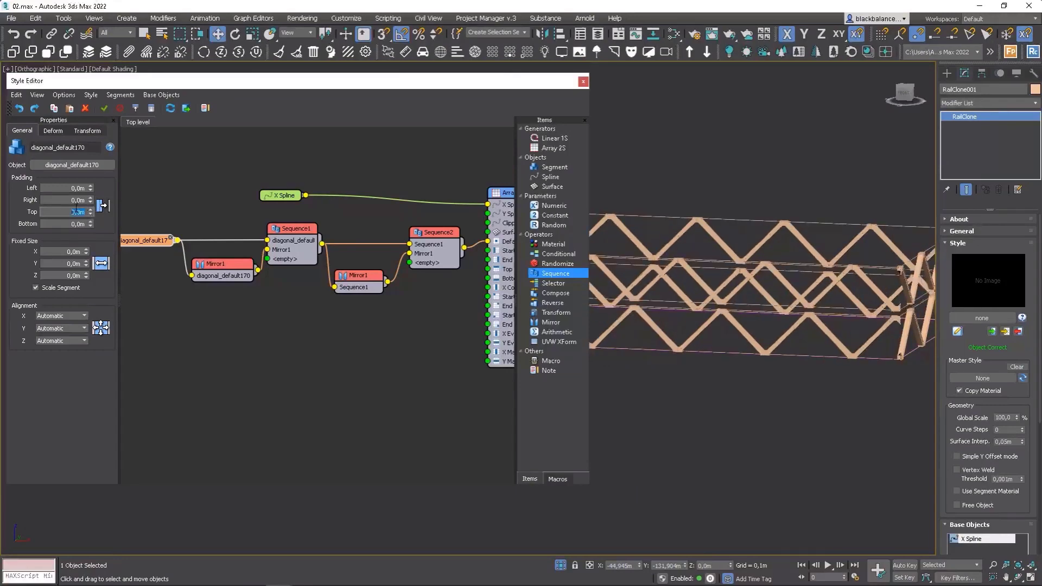
Switch to a wireframe top view and zoom in to examine where the diagonal beams meet the rails.
{"action": "middle_click_drag", "start_coordinate": [813, 316], "coordinate": [779, 327], "text": "alt"}
{"action": "key", "text": "t"}
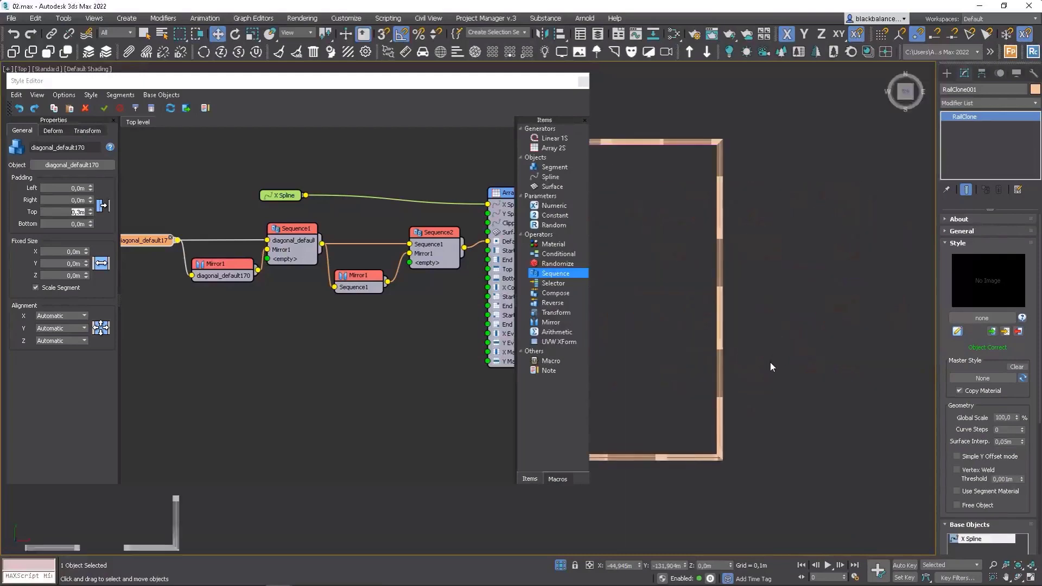
{"action": "key", "text": "F3"}
{"action": "scroll", "coordinate": [719, 453], "scroll_direction": "up", "scroll_amount": 4}
{"action": "scroll", "coordinate": [715, 446], "scroll_direction": "up", "scroll_amount": 4}
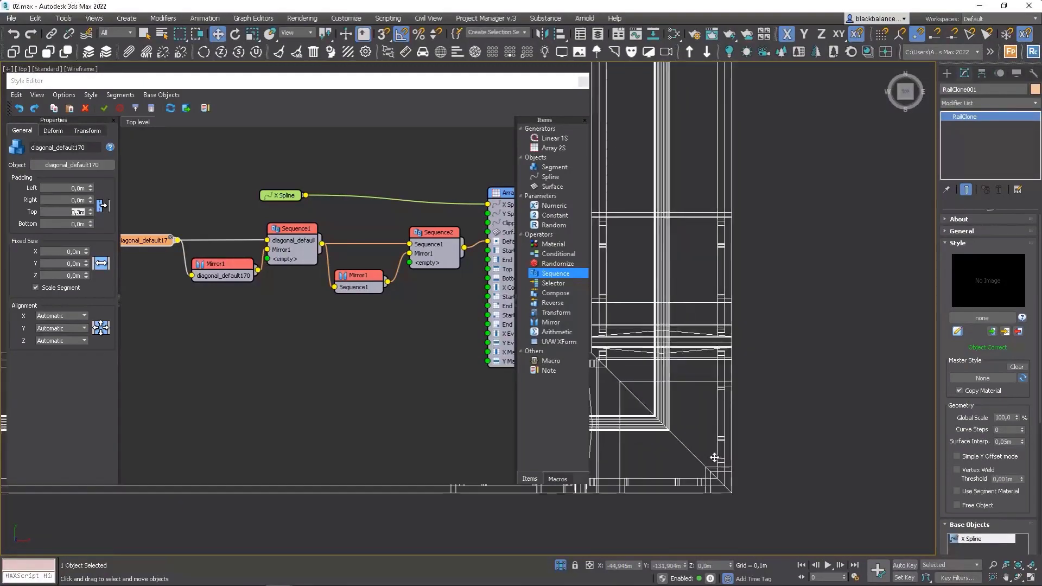
{"action": "scroll", "coordinate": [733, 503], "scroll_direction": "up", "scroll_amount": 2}
{"action": "scroll", "coordinate": [742, 488], "scroll_direction": "down", "scroll_amount": 5}
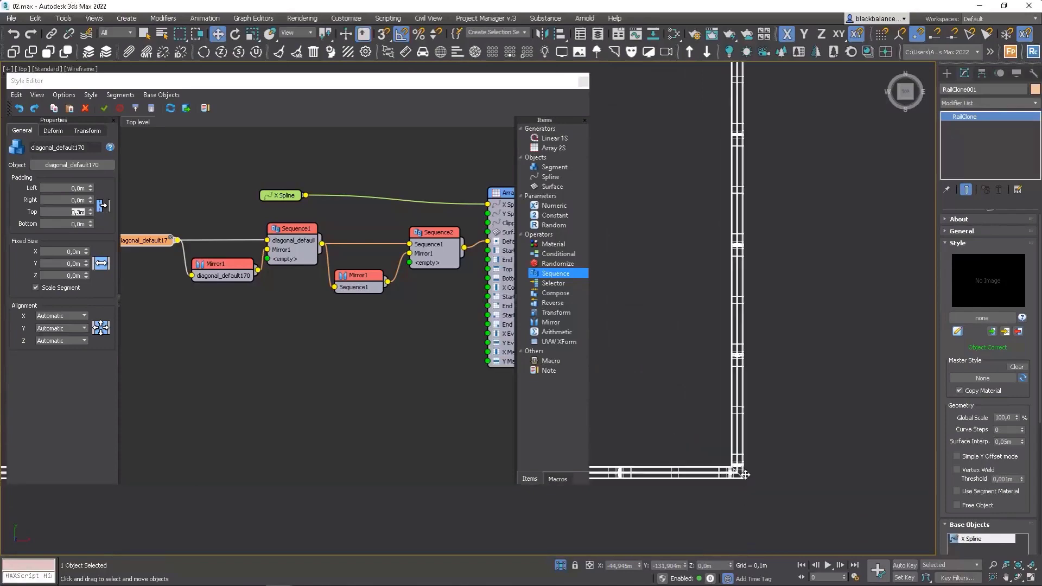
{"action": "middle_click_drag", "start_coordinate": [745, 485], "coordinate": [709, 508], "text": "alt"}
{"action": "scroll", "coordinate": [710, 507], "scroll_direction": "up", "scroll_amount": 5}
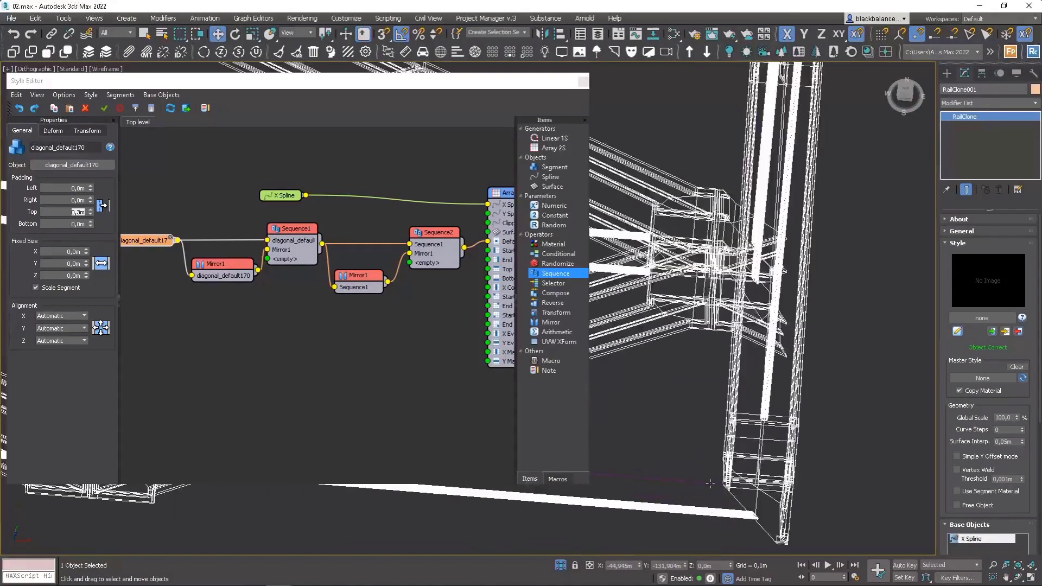
Switch to the top view and set the diagonal segment's Z alignment to Pivot.
{"action": "key", "text": "t"}
{"action": "left_click", "coordinate": [61, 342]}
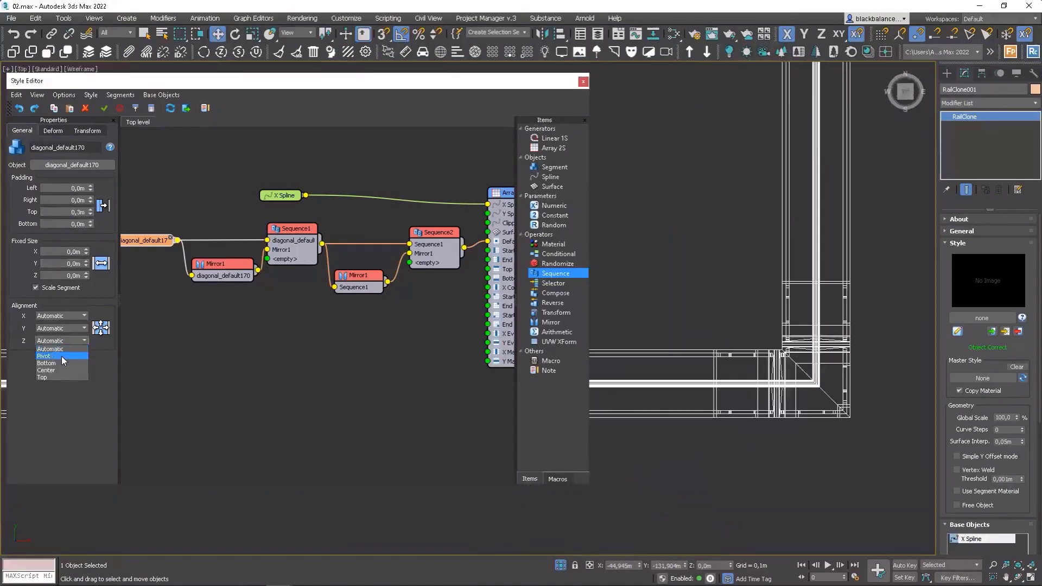
{"action": "left_click", "coordinate": [62, 356]}
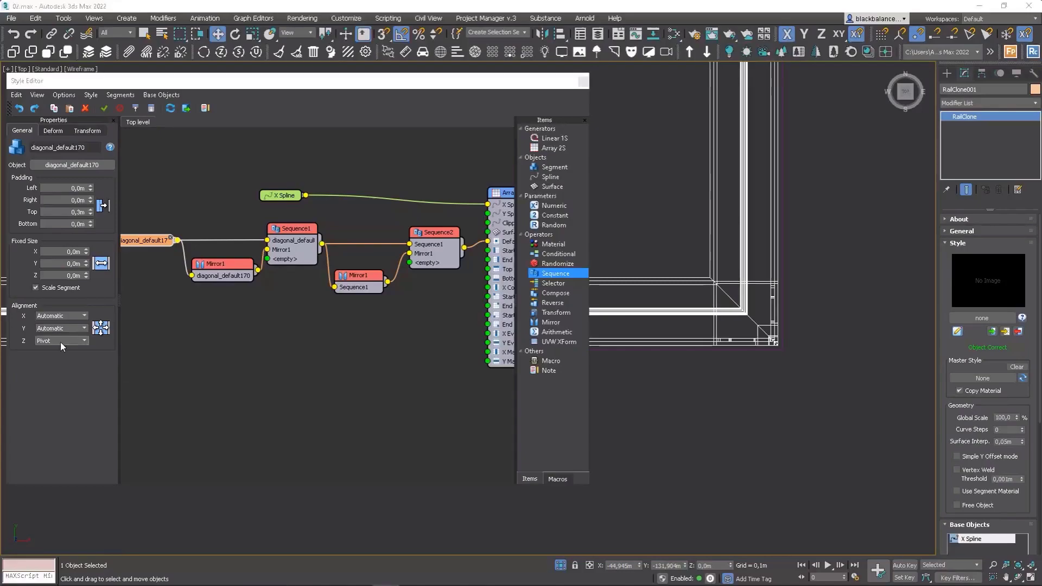
Set the diagonal segment's fixed Z translation to -0.1 m.
{"action": "left_click", "coordinate": [93, 129]}
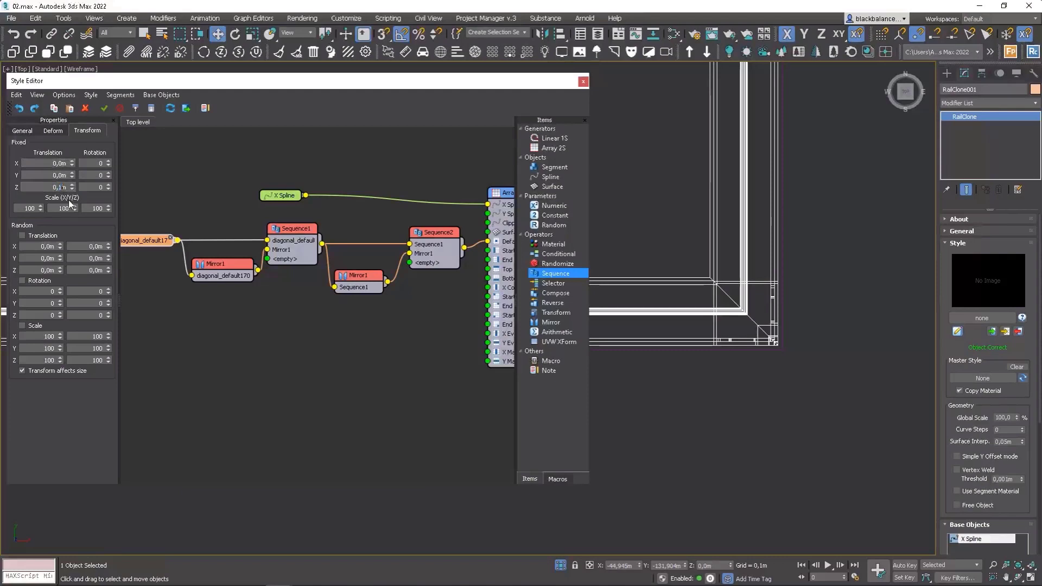
{"action": "key", "text": "Return"}
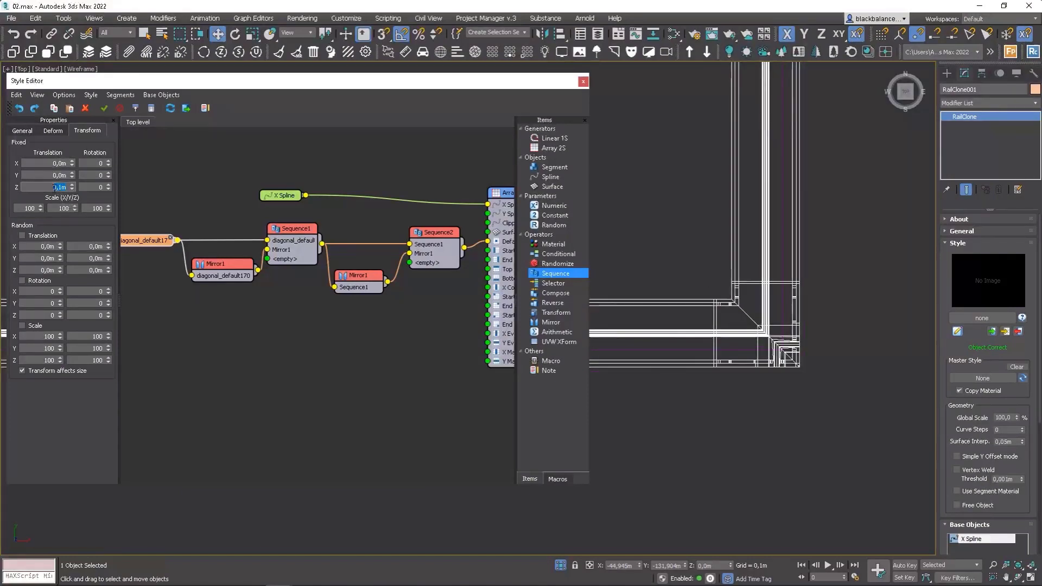
{"action": "type", "text": "-"}
{"action": "key", "text": "Return"}
Export the diagonal segment's fixed Z translation as a node input.
{"action": "right_click", "coordinate": [158, 245]}
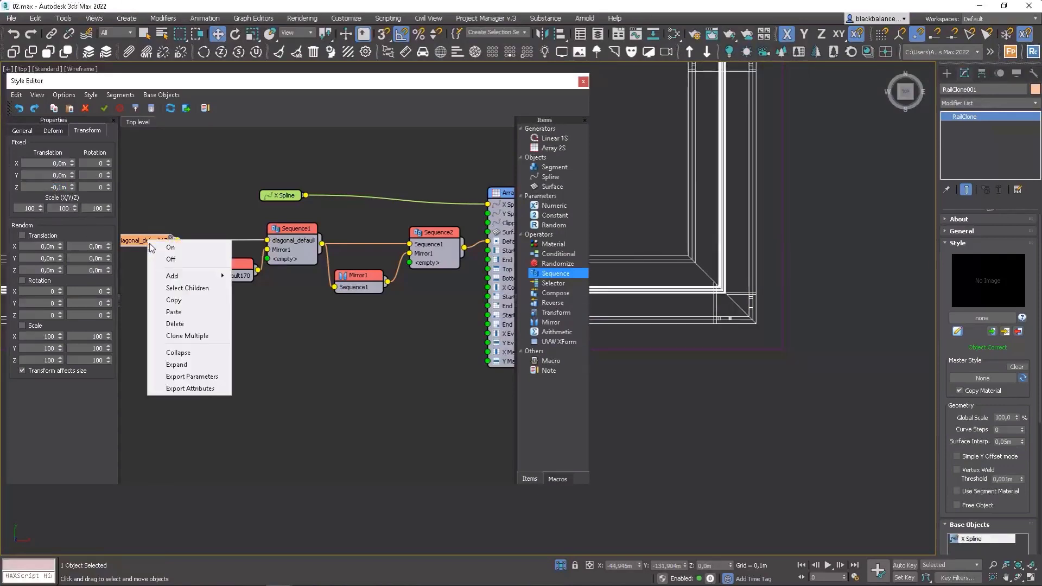
{"action": "left_click", "coordinate": [194, 376]}
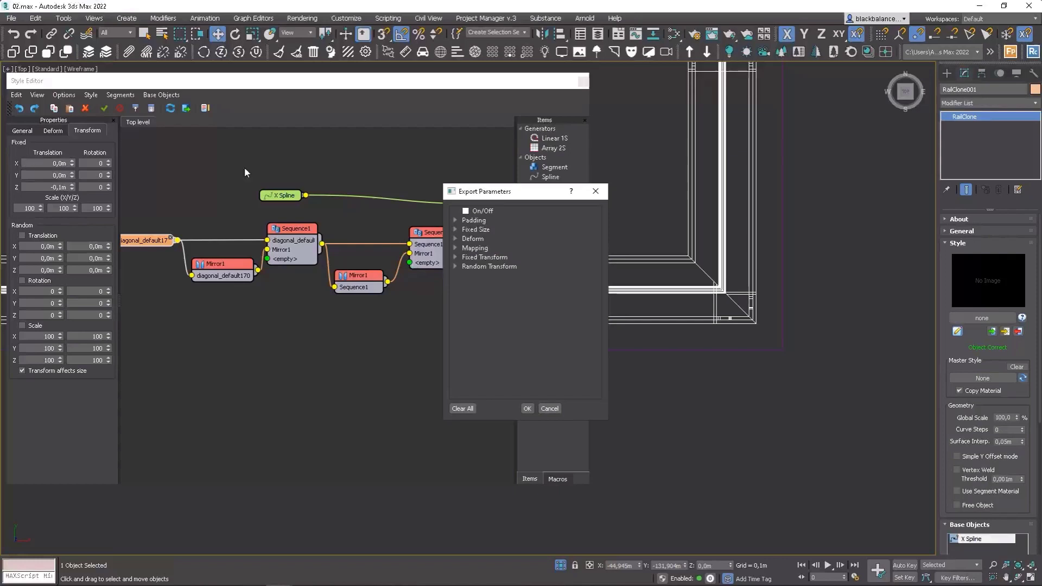
{"action": "left_click", "coordinate": [455, 257]}
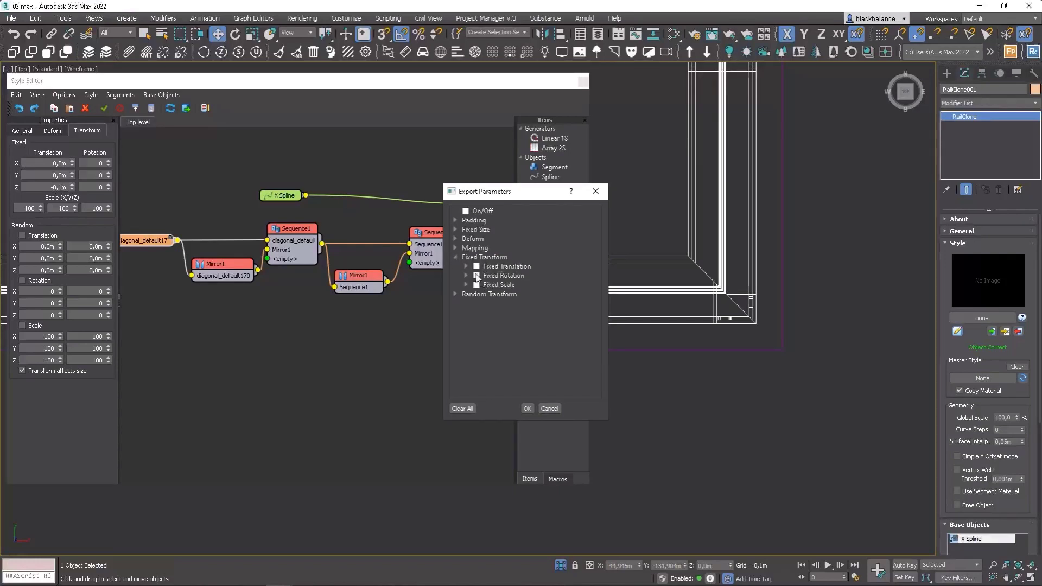
{"action": "left_click", "coordinate": [466, 266]}
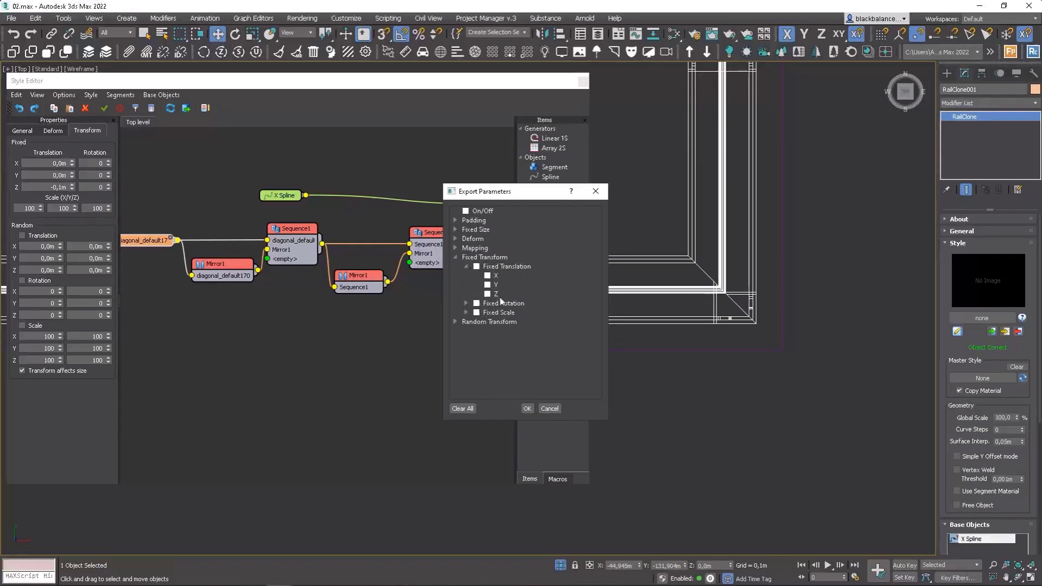
{"action": "left_click", "coordinate": [487, 294]}
{"action": "left_click", "coordinate": [527, 408]}
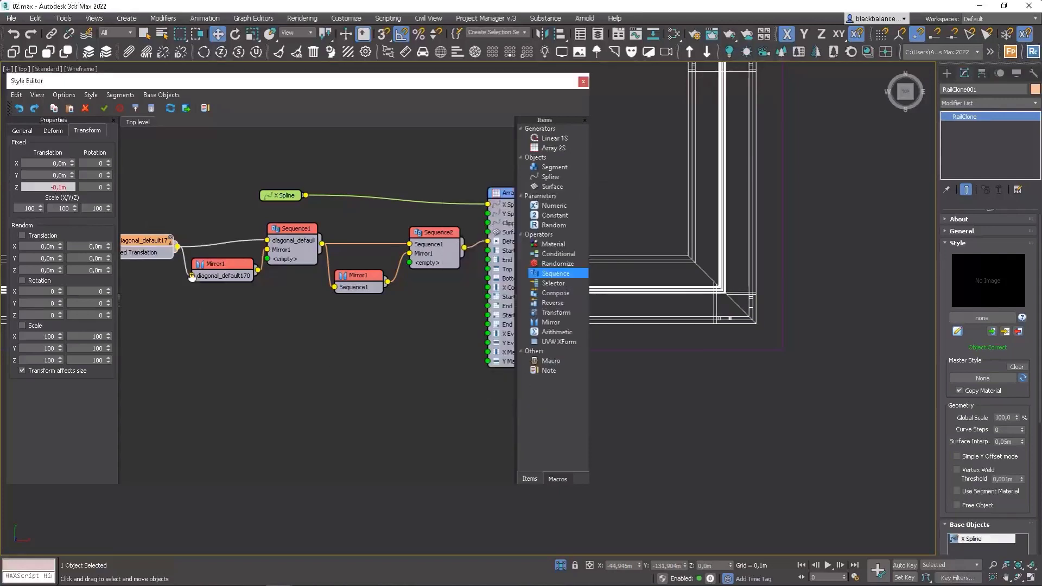
Connect a Numeric parameter to the segment's Z Fixed Translation input and set its type to Float.
{"action": "middle_click_drag", "start_coordinate": [192, 277], "coordinate": [338, 283]}
{"action": "left_click_drag", "start_coordinate": [558, 206], "coordinate": [180, 269]}
{"action": "left_click", "coordinate": [67, 155]}
{"action": "left_click", "coordinate": [63, 159]}
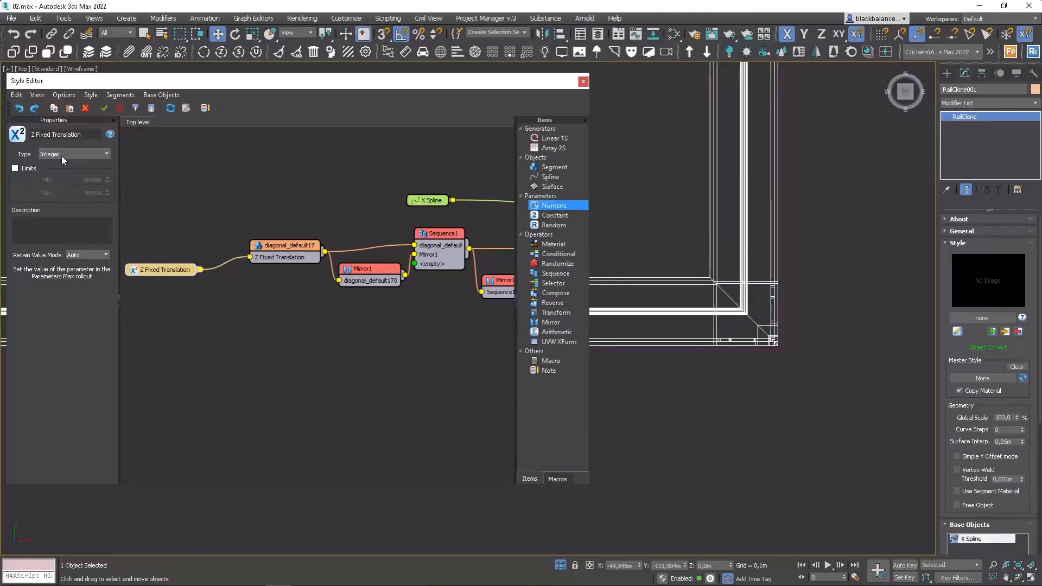
{"action": "left_click", "coordinate": [60, 155]}
{"action": "left_click", "coordinate": [48, 170]}
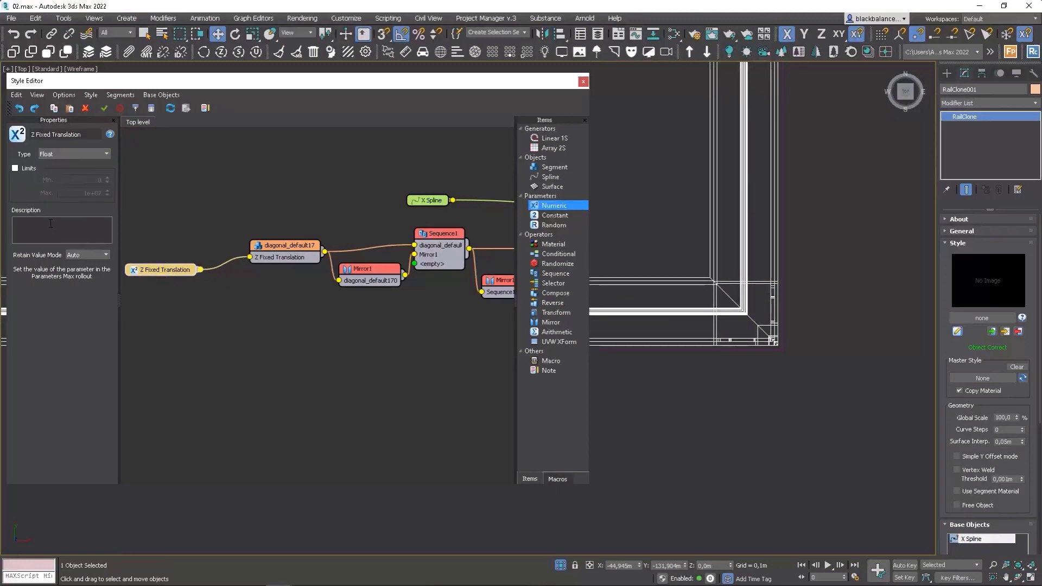
Rename the numeric parameter to Spline Offset.
{"action": "left_click", "coordinate": [85, 136]}
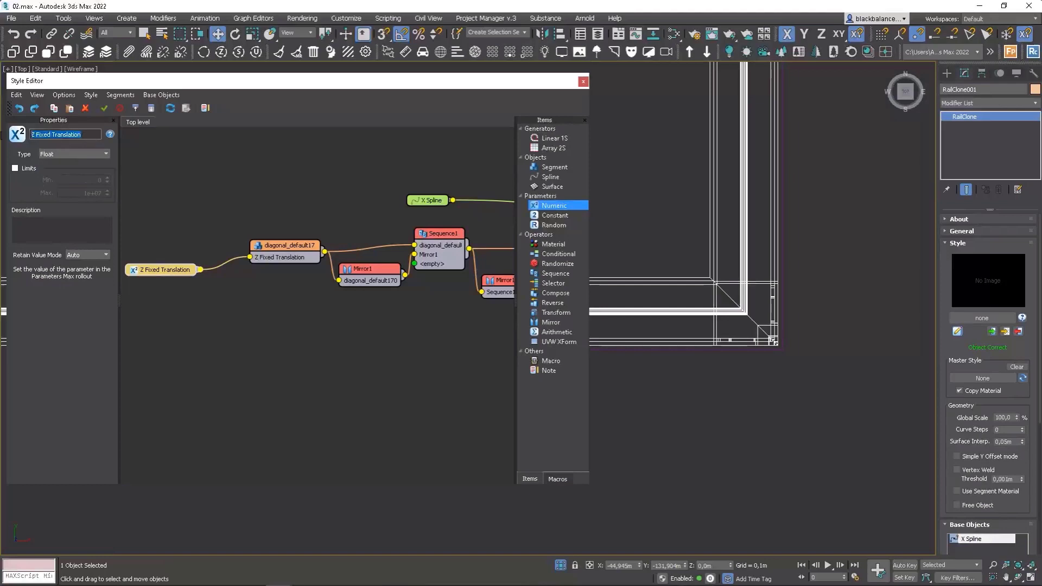
{"action": "type", "text": "Spline Ofset"}
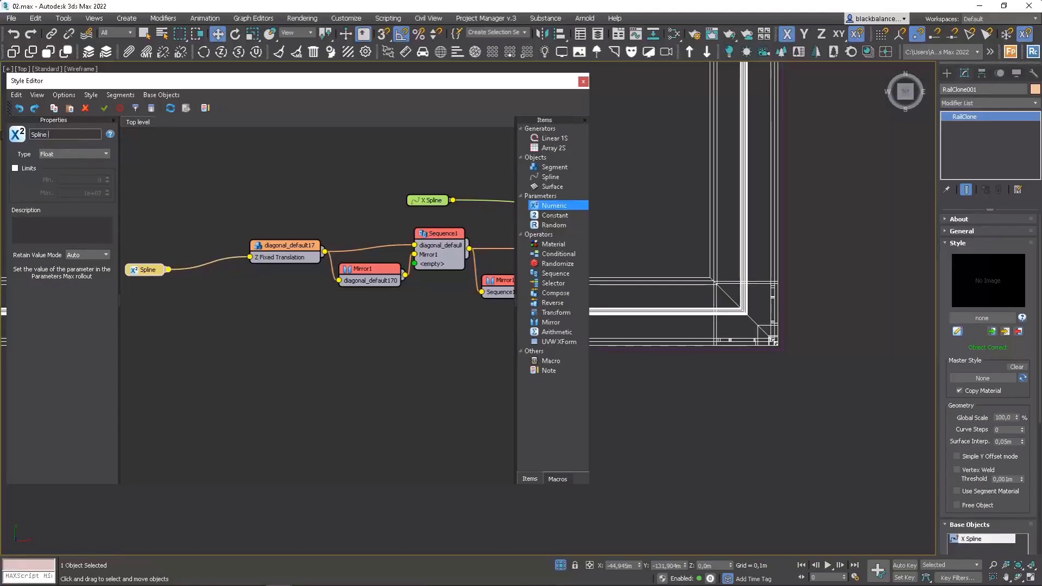
{"action": "key", "text": "BackSpace"}
{"action": "key", "text": "BackSpace"}
{"action": "key", "text": "BackSpace"}
{"action": "type", "text": "fset"}
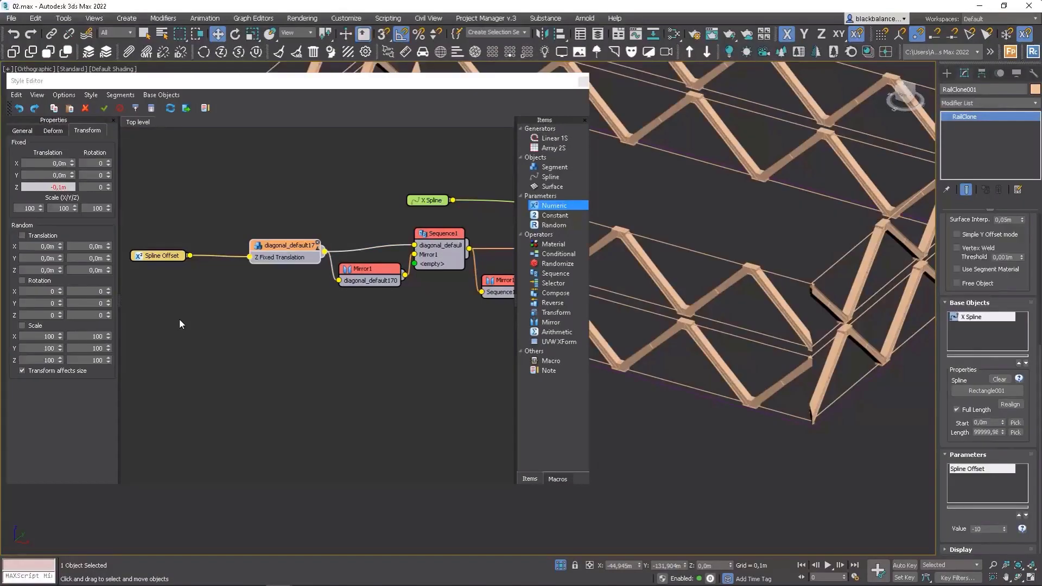
{"action": "right_click", "coordinate": [179, 318]}
{"action": "key", "text": "Escape"}
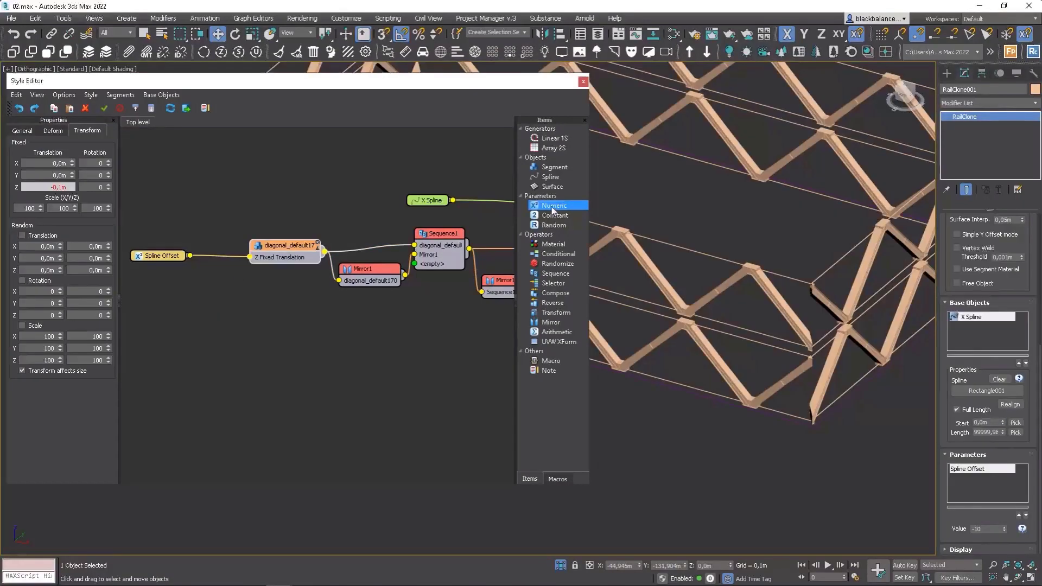
Add a second Numeric parameter named Vertical Number and set its value to 2.
{"action": "left_click_drag", "start_coordinate": [553, 205], "coordinate": [188, 304]}
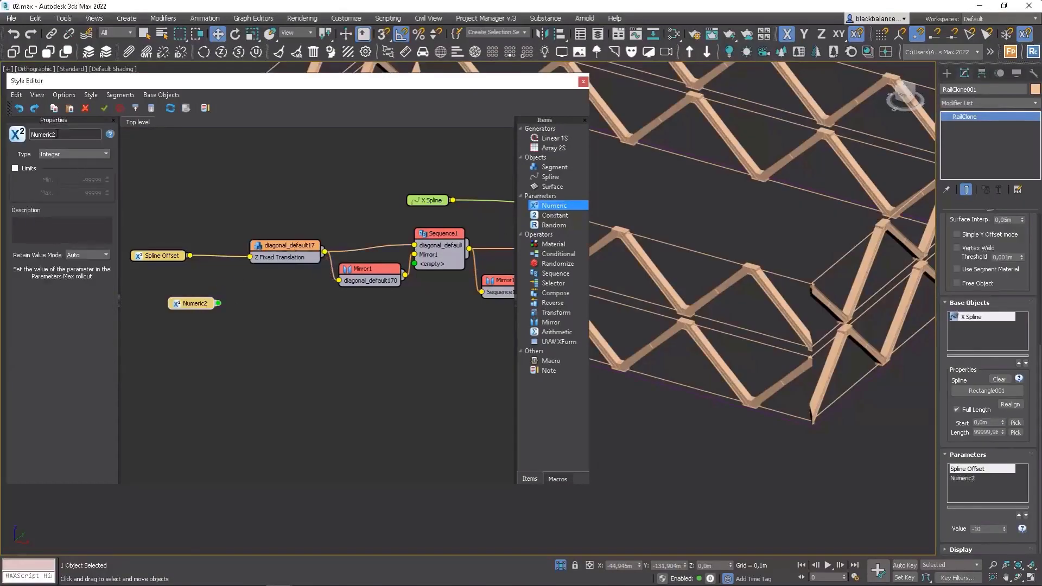
{"action": "left_click_drag", "start_coordinate": [63, 136], "coordinate": [52, 142]}
{"action": "type", "text": "ber"}
{"action": "type", "text": "Ver"}
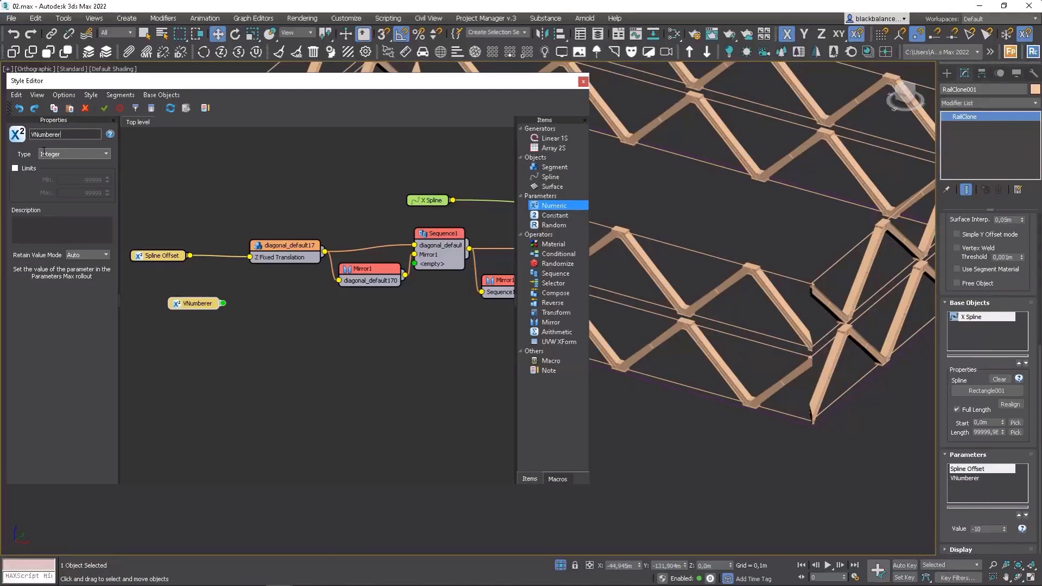
{"action": "key", "text": "BackSpace"}
{"action": "key", "text": "BackSpace"}
{"action": "type", "text": "er"}
{"action": "key", "text": "ctrl+a"}
{"action": "type", "text": "Vertical Number"}
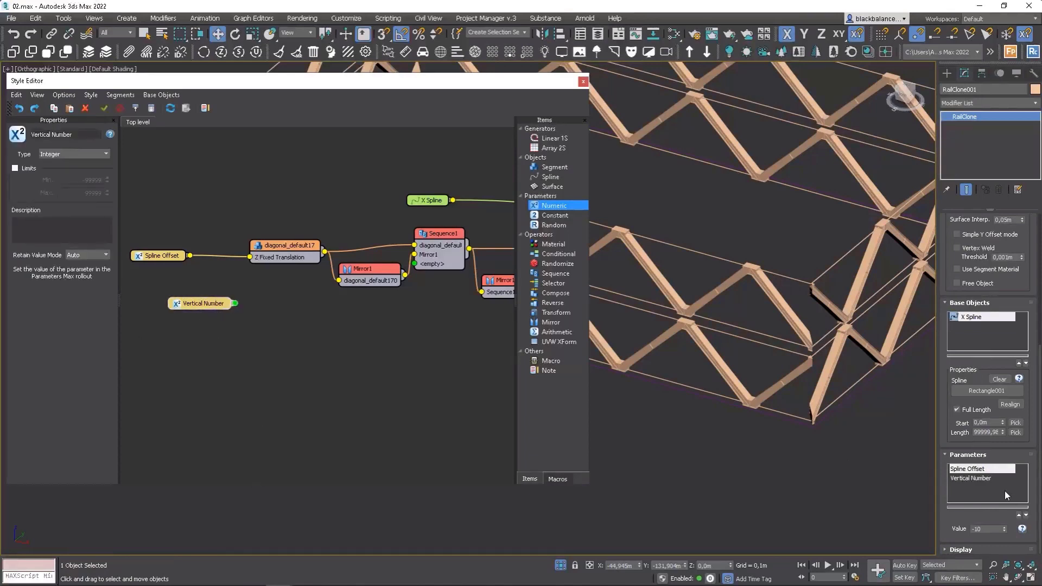
{"action": "left_click", "coordinate": [972, 478]}
{"action": "double_click", "coordinate": [1005, 527]}
Export the Array 2S node's Y Size parameter as a node input.
{"action": "left_click_drag", "start_coordinate": [183, 304], "coordinate": [158, 372]}
{"action": "middle_click_drag", "start_coordinate": [362, 358], "coordinate": [244, 324]}
{"action": "scroll", "coordinate": [416, 352], "scroll_direction": "down", "scroll_amount": 2}
{"action": "middle_click_drag", "start_coordinate": [416, 352], "coordinate": [382, 359]}
{"action": "scroll", "coordinate": [493, 337], "scroll_direction": "up", "scroll_amount": 3}
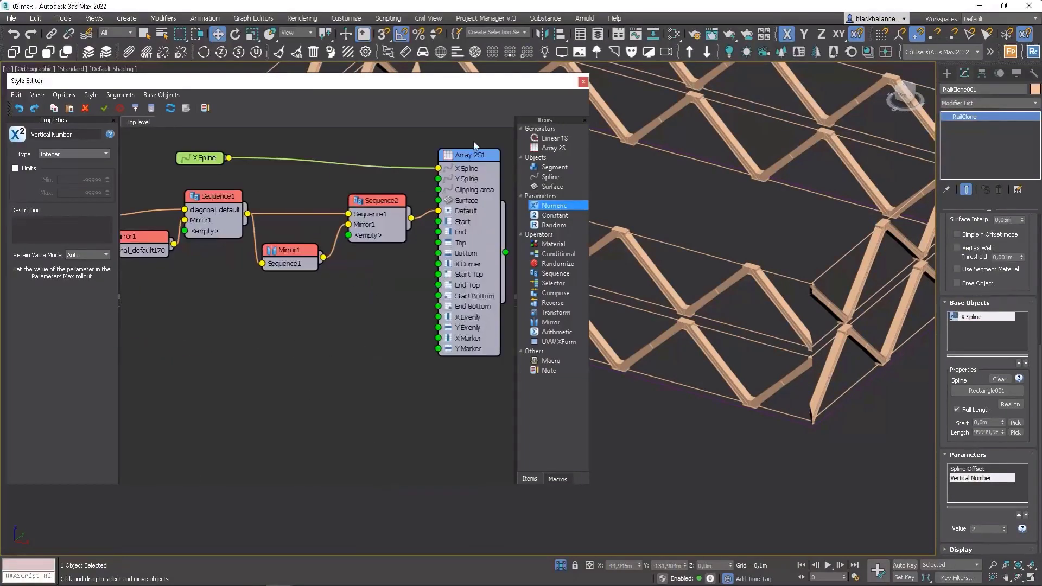
{"action": "right_click", "coordinate": [473, 154]}
{"action": "left_click", "coordinate": [462, 156]}
{"action": "right_click", "coordinate": [467, 157]}
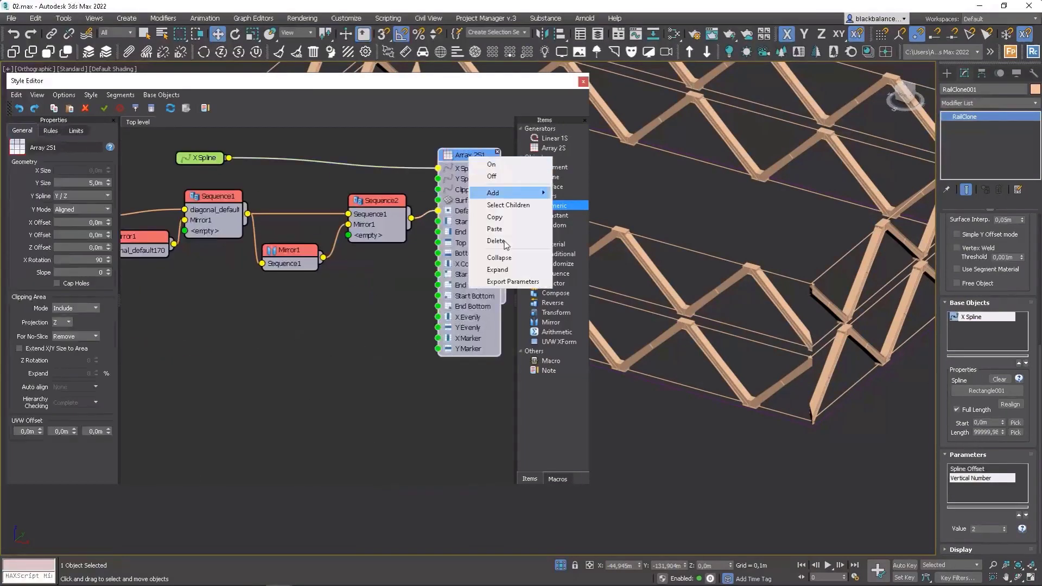
{"action": "left_click", "coordinate": [499, 279]}
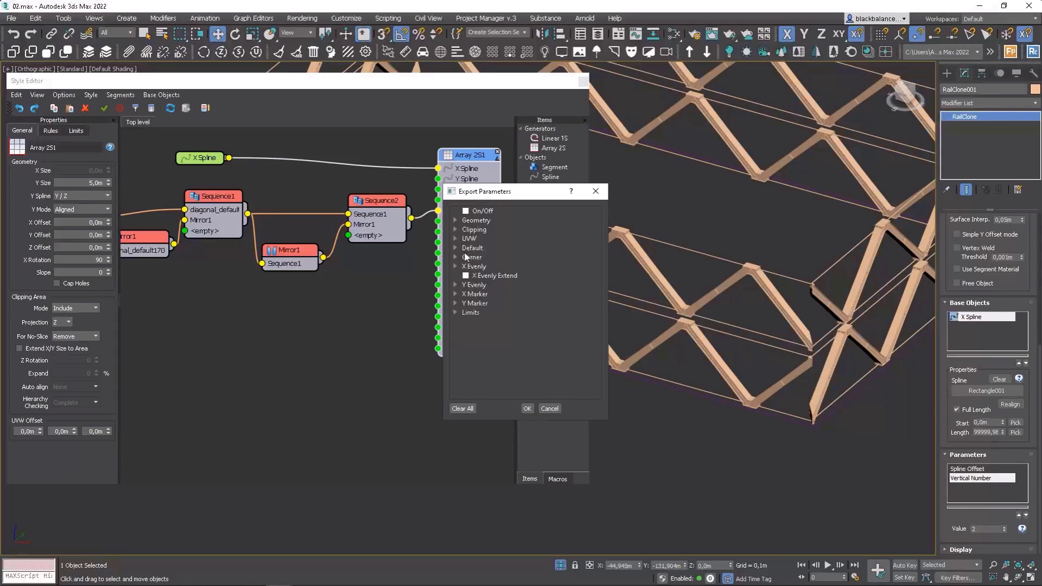
{"action": "left_click", "coordinate": [455, 221]}
{"action": "left_click", "coordinate": [481, 259]}
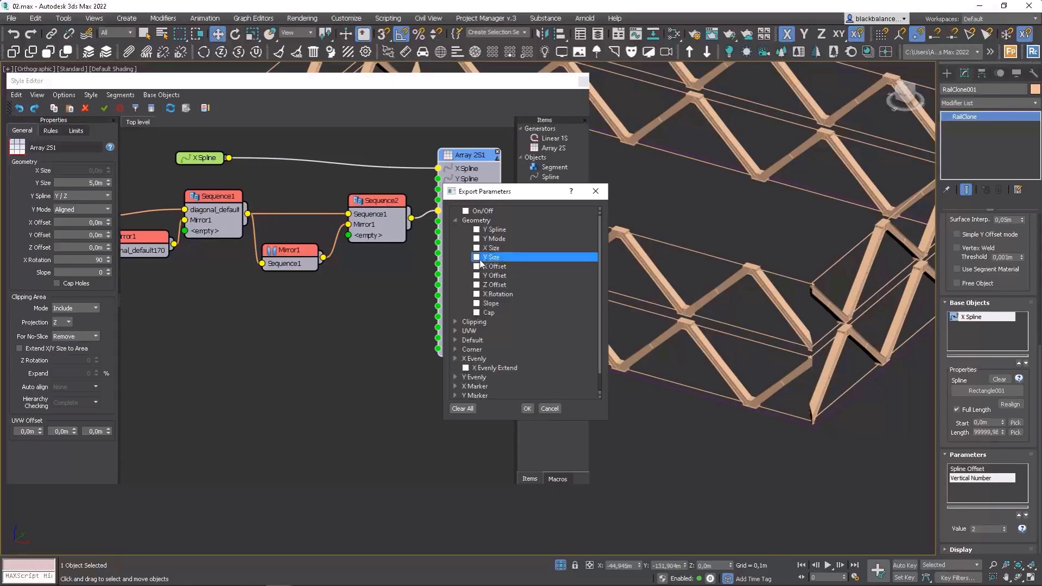
{"action": "left_click", "coordinate": [527, 409]}
Export the diagonal segment's Y size attribute as a node output.
{"action": "left_click", "coordinate": [376, 372]}
{"action": "scroll", "coordinate": [371, 343], "scroll_direction": "down", "scroll_amount": 3}
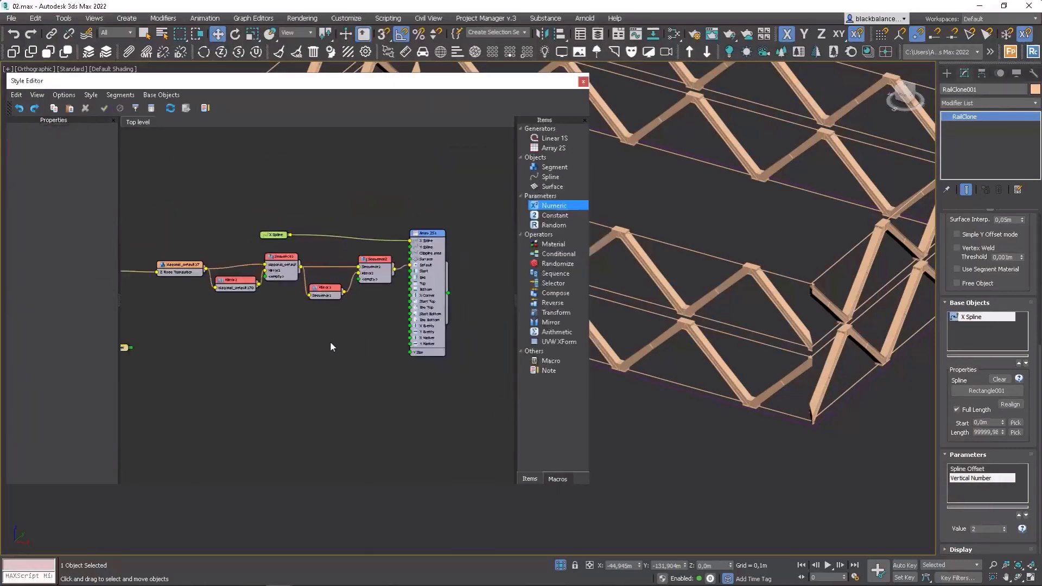
{"action": "middle_click_drag", "start_coordinate": [330, 342], "coordinate": [369, 334]}
{"action": "left_click_drag", "start_coordinate": [146, 342], "coordinate": [347, 353]}
{"action": "left_click_drag", "start_coordinate": [254, 360], "coordinate": [222, 366]}
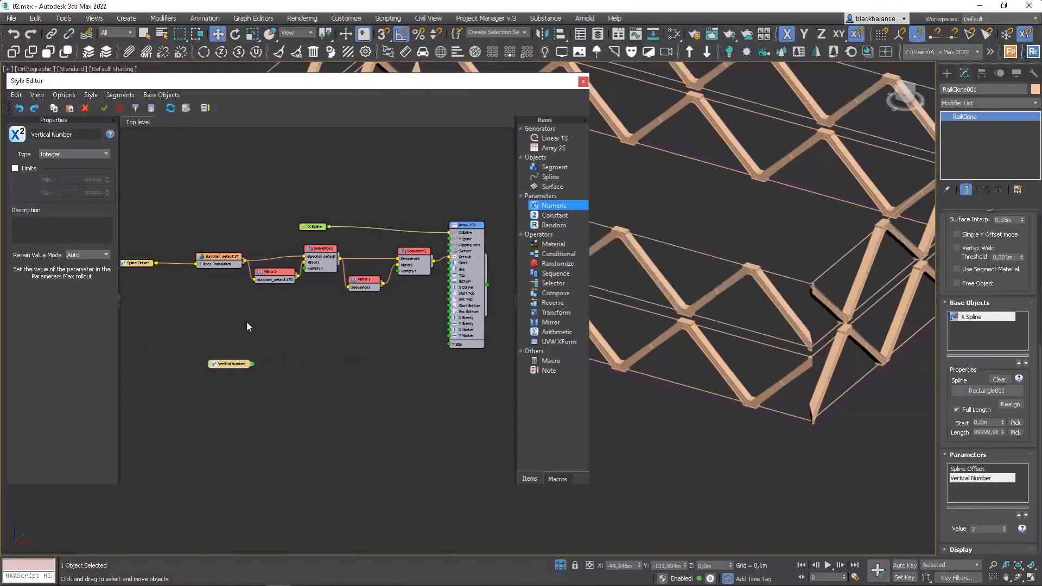
{"action": "left_click", "coordinate": [247, 321]}
{"action": "left_click_drag", "start_coordinate": [223, 259], "coordinate": [211, 257]}
{"action": "right_click", "coordinate": [211, 261]}
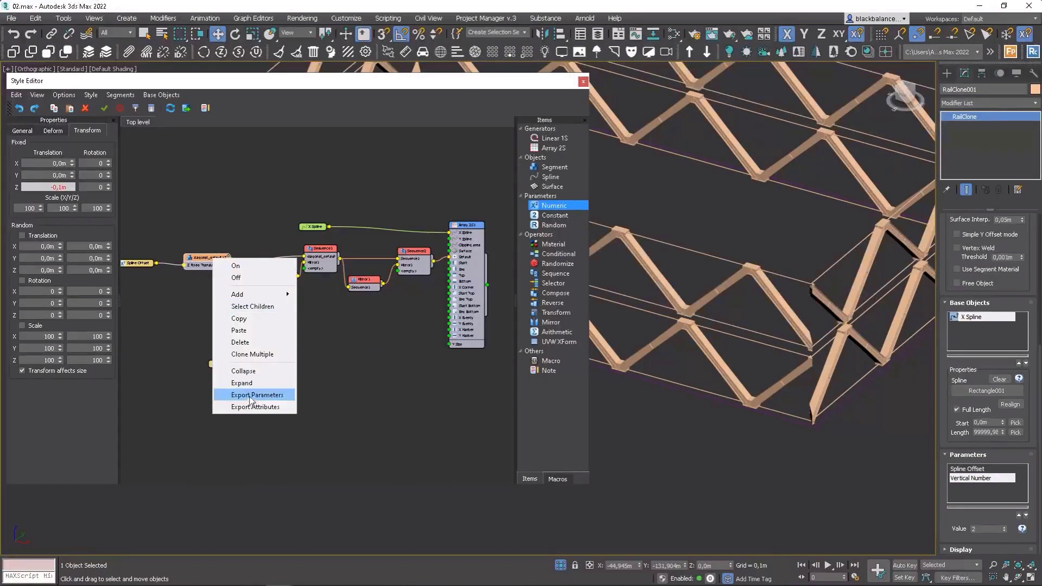
{"action": "left_click", "coordinate": [239, 408]}
{"action": "left_click", "coordinate": [455, 211]}
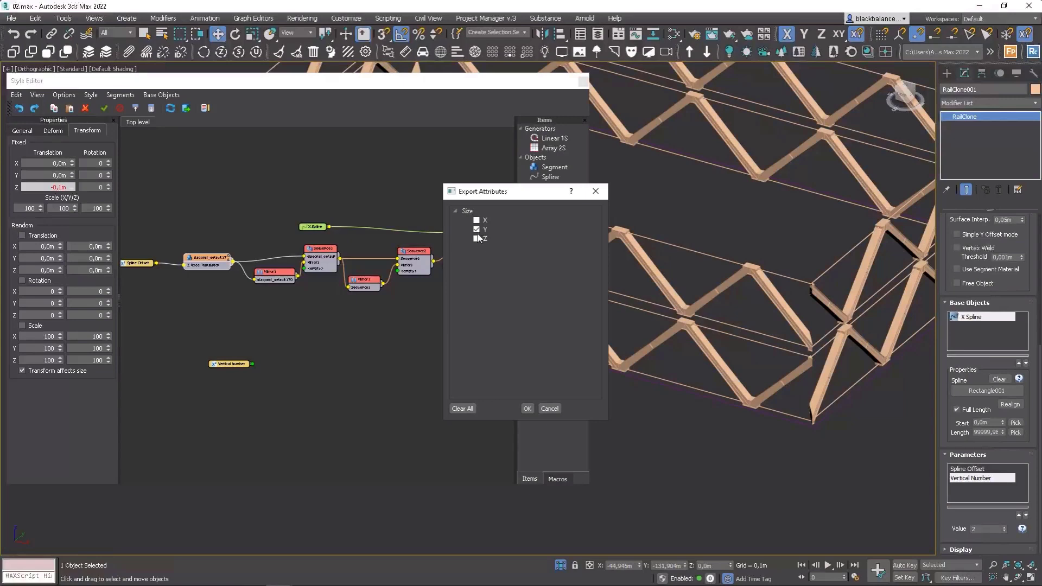
{"action": "left_click", "coordinate": [526, 410]}
Add a Multiply Arithmetic node combining the segment's Y size and Vertical Number, feeding the array's Y Size.
{"action": "left_click_drag", "start_coordinate": [277, 273], "coordinate": [273, 276]}
{"action": "left_click_drag", "start_coordinate": [322, 248], "coordinate": [332, 253]}
{"action": "left_click_drag", "start_coordinate": [227, 261], "coordinate": [217, 263]}
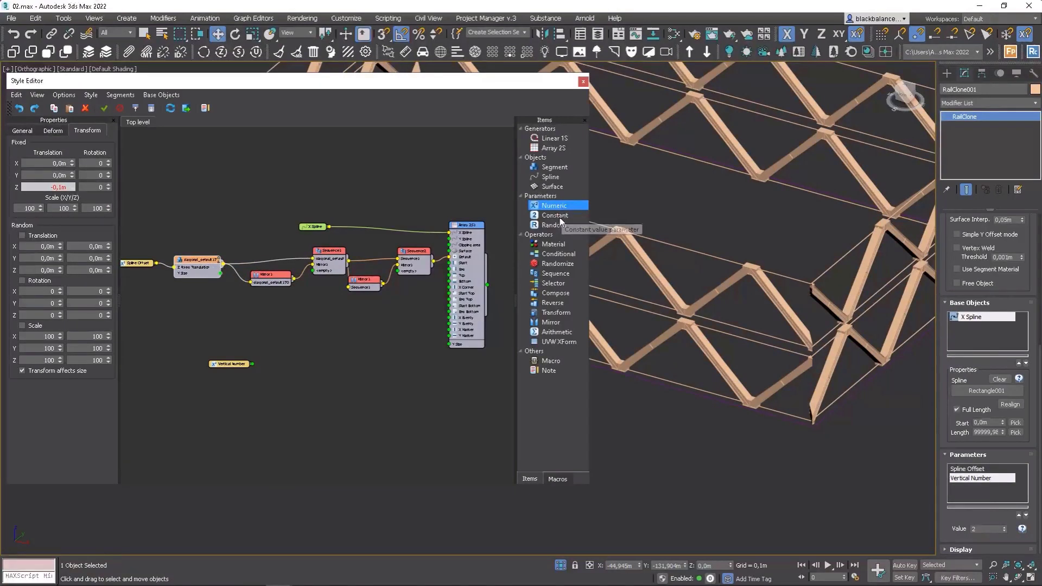
{"action": "left_click_drag", "start_coordinate": [559, 332], "coordinate": [298, 330]}
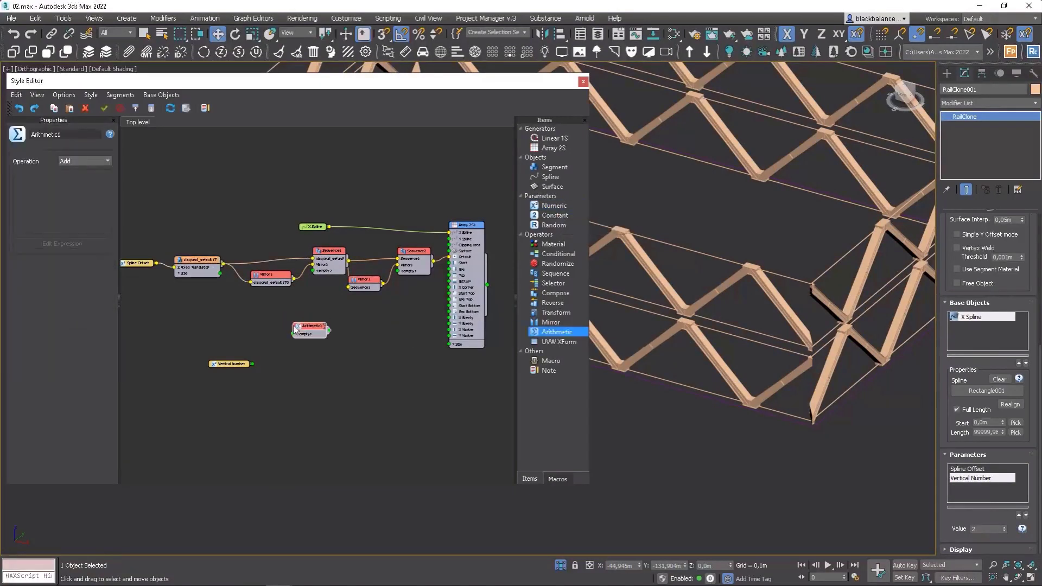
{"action": "left_click", "coordinate": [84, 161]}
{"action": "left_click_drag", "start_coordinate": [221, 273], "coordinate": [294, 333]}
{"action": "left_click_drag", "start_coordinate": [251, 364], "coordinate": [451, 348]}
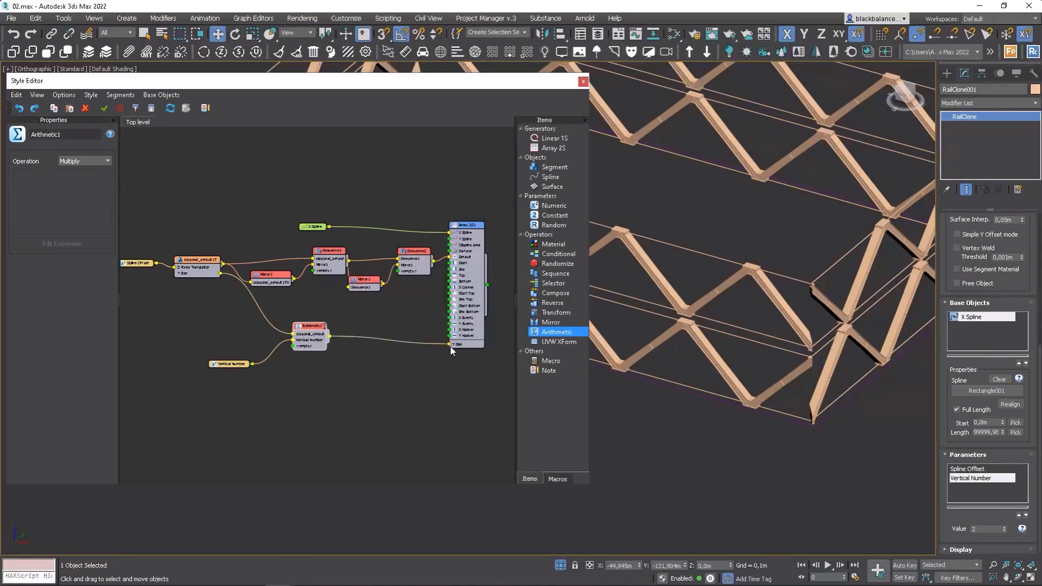
Set the Vertical Number parameter value to 3.
{"action": "left_click", "coordinate": [1004, 526]}
{"action": "left_click", "coordinate": [1004, 526]}
{"action": "left_click", "coordinate": [1005, 531]}
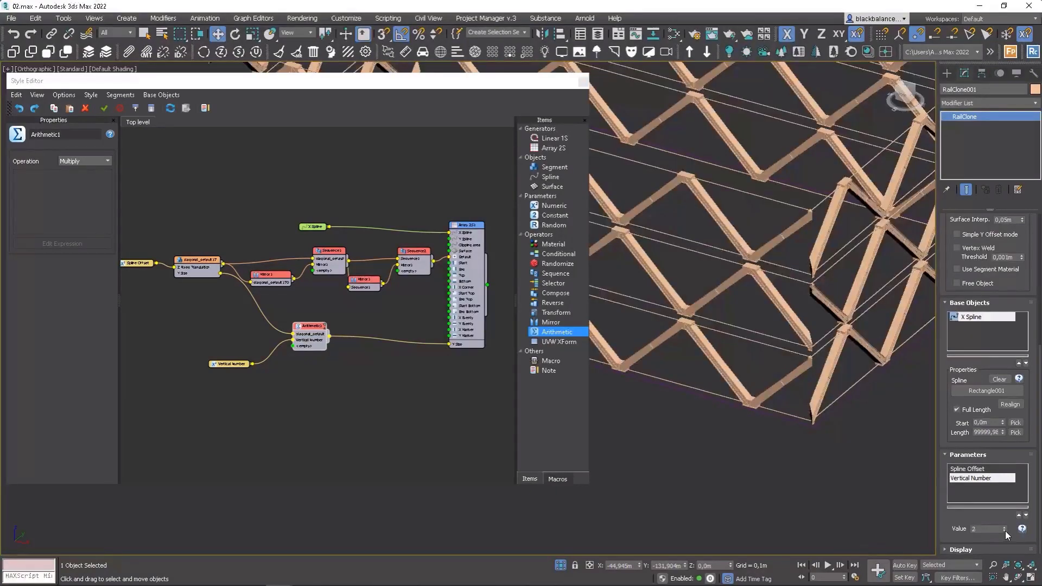
{"action": "left_click", "coordinate": [1005, 530]}
{"action": "left_click", "coordinate": [1005, 531]}
{"action": "left_click", "coordinate": [1006, 526]}
Rearrange the nodes in the style graph to tidy the layout.
{"action": "left_click", "coordinate": [331, 366]}
{"action": "middle_click_drag", "start_coordinate": [398, 311], "coordinate": [463, 293]}
{"action": "left_click_drag", "start_coordinate": [392, 280], "coordinate": [274, 374]}
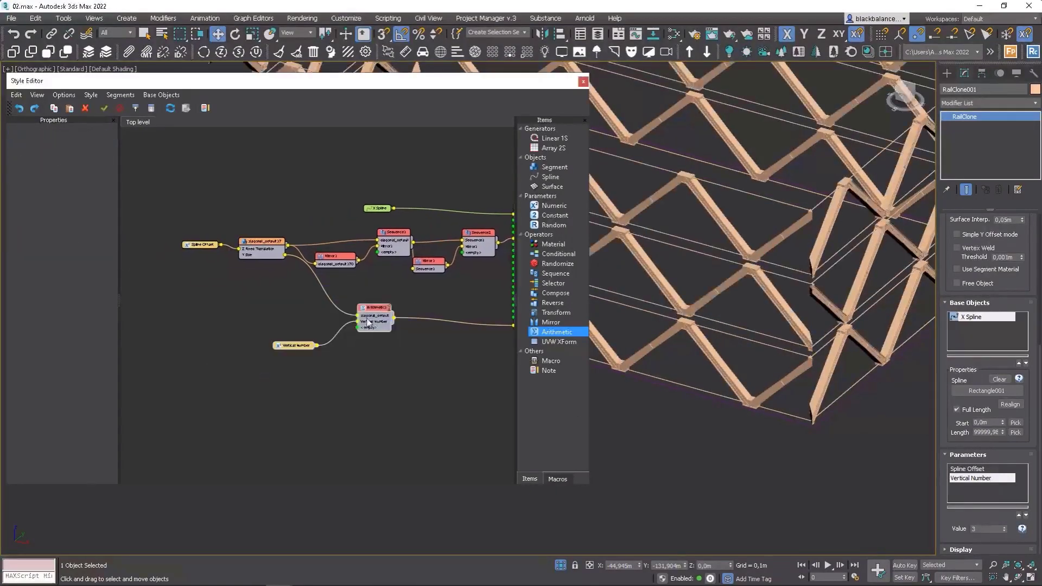
{"action": "left_click_drag", "start_coordinate": [374, 307], "coordinate": [348, 380]}
{"action": "left_click_drag", "start_coordinate": [273, 211], "coordinate": [183, 269]}
{"action": "left_click_drag", "start_coordinate": [255, 248], "coordinate": [210, 239]}
{"action": "scroll", "coordinate": [780, 364], "scroll_direction": "down", "scroll_amount": 5}
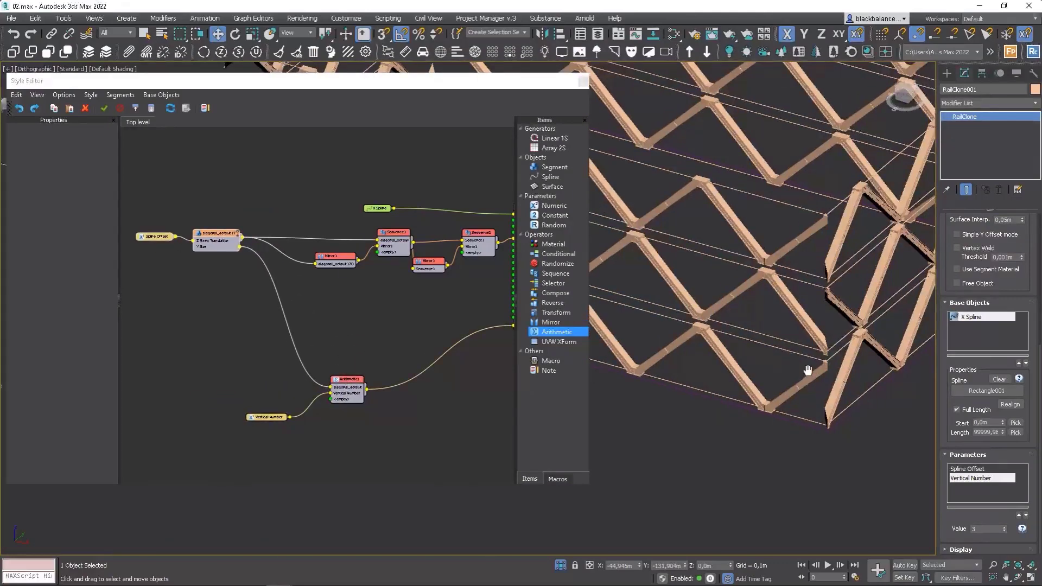
{"action": "left_click", "coordinate": [395, 324]}
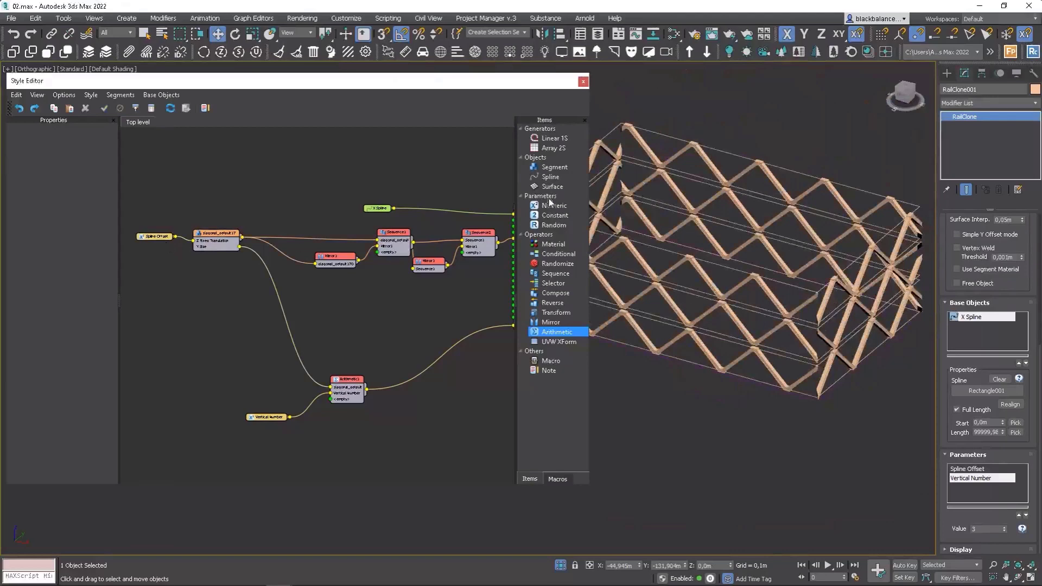
Add a new Segment node to the style graph and assign the diagonal beam object from the viewport to it.
{"action": "left_click_drag", "start_coordinate": [554, 167], "coordinate": [228, 319]}
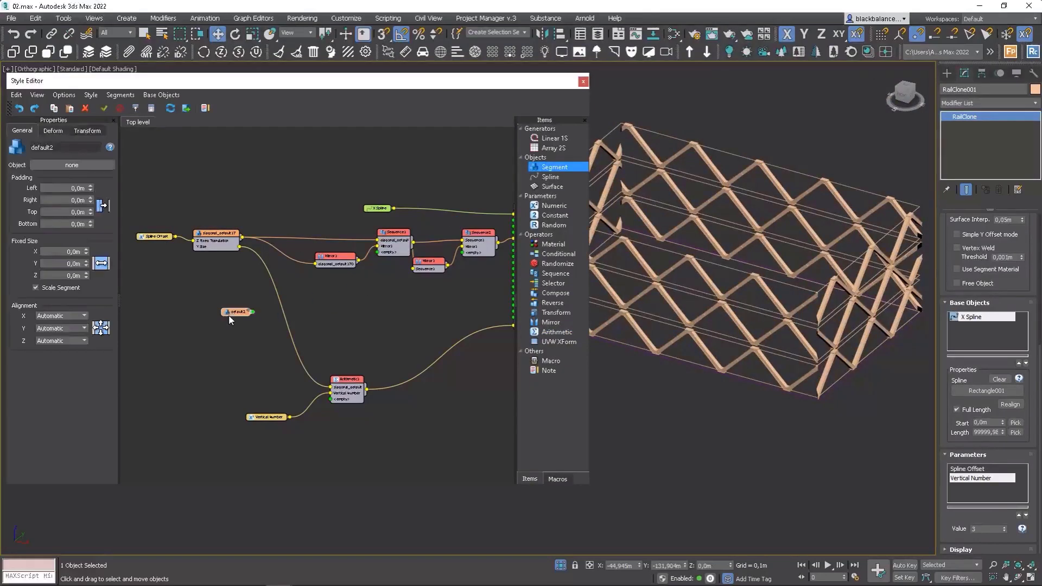
{"action": "left_click_drag", "start_coordinate": [380, 81], "coordinate": [938, 117]}
{"action": "left_click", "coordinate": [631, 201]}
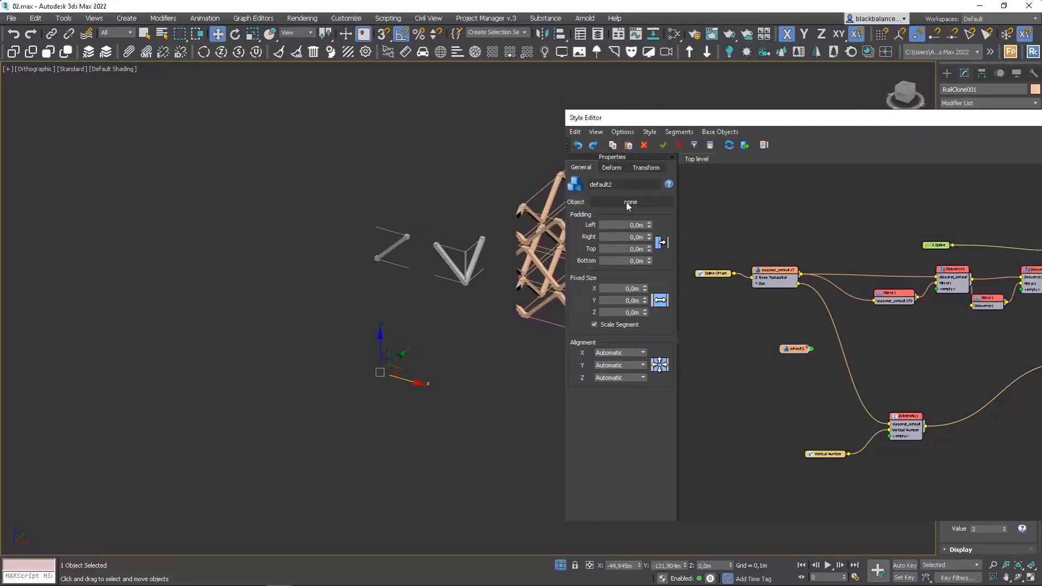
{"action": "left_click", "coordinate": [470, 270]}
{"action": "left_click_drag", "start_coordinate": [811, 122], "coordinate": [322, 96]}
Set the new segment's Z alignment to Pivot and turn off its Bend deformation.
{"action": "left_click", "coordinate": [146, 350]}
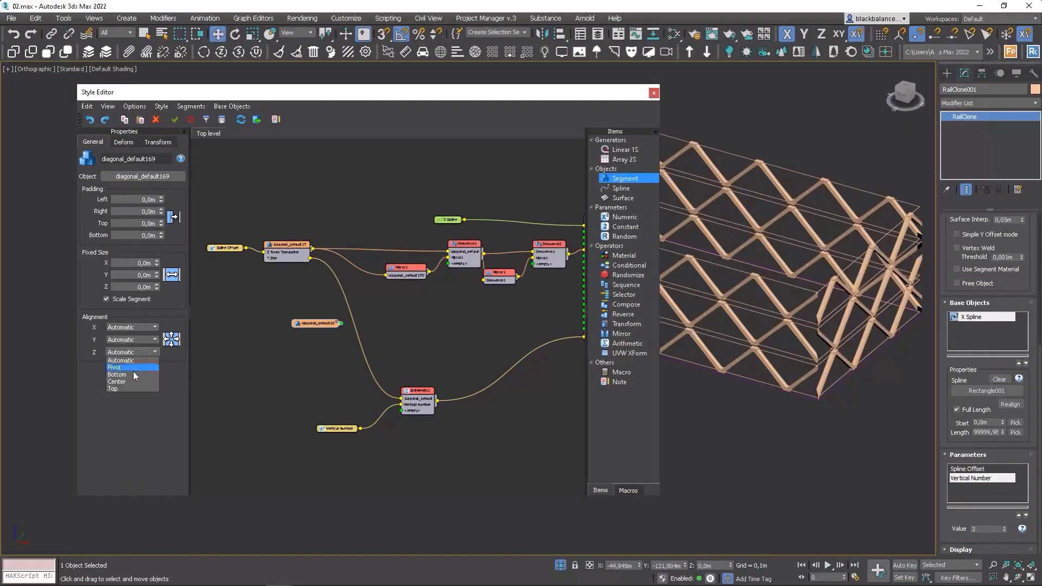
{"action": "left_click", "coordinate": [132, 371]}
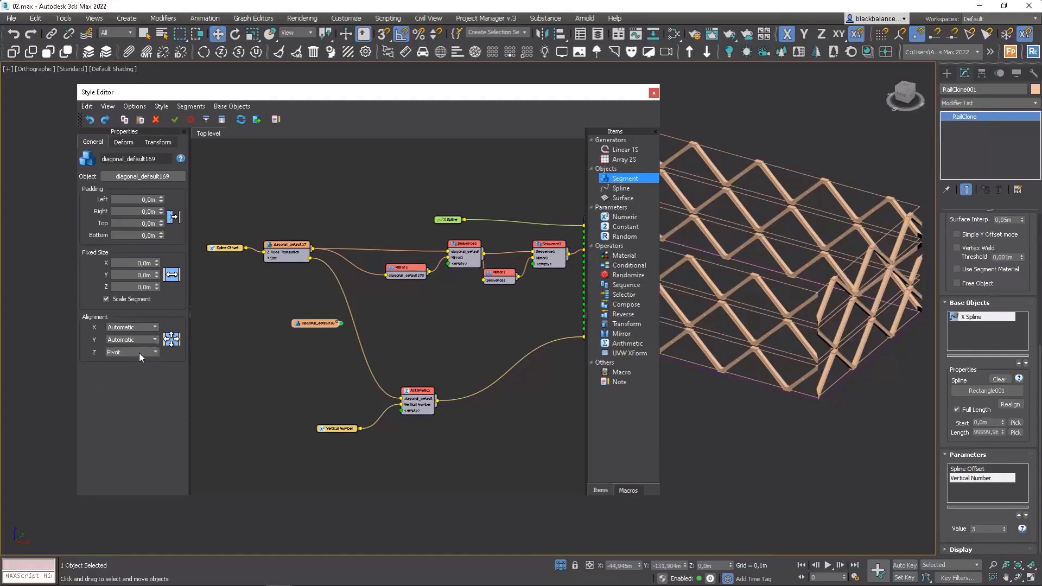
{"action": "left_click", "coordinate": [123, 141]}
{"action": "left_click", "coordinate": [115, 163]}
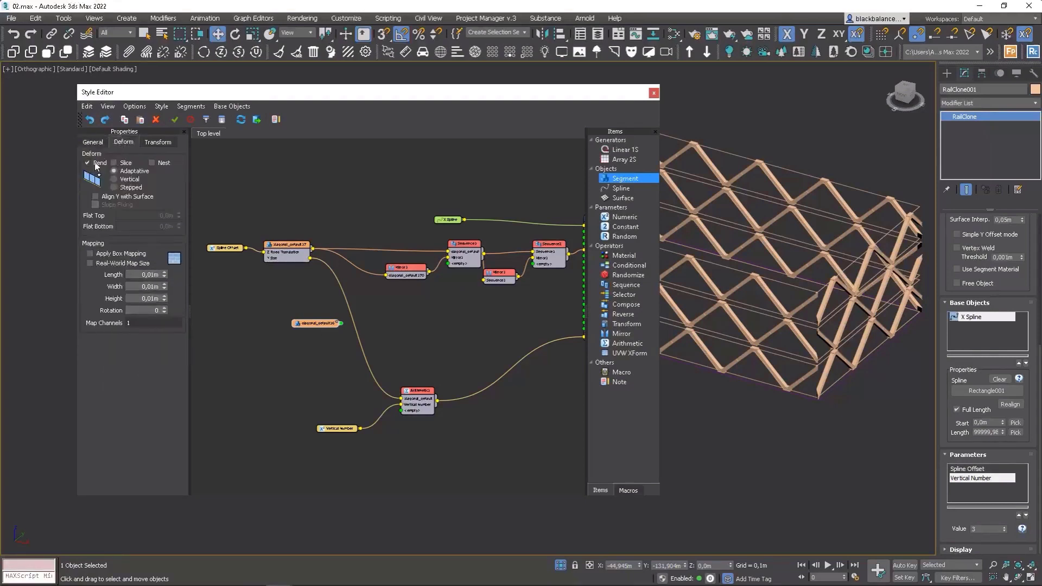
{"action": "left_click", "coordinate": [90, 163]}
Connect the new segment node to the array's X Corner input.
{"action": "middle_click_drag", "start_coordinate": [372, 294], "coordinate": [326, 274]}
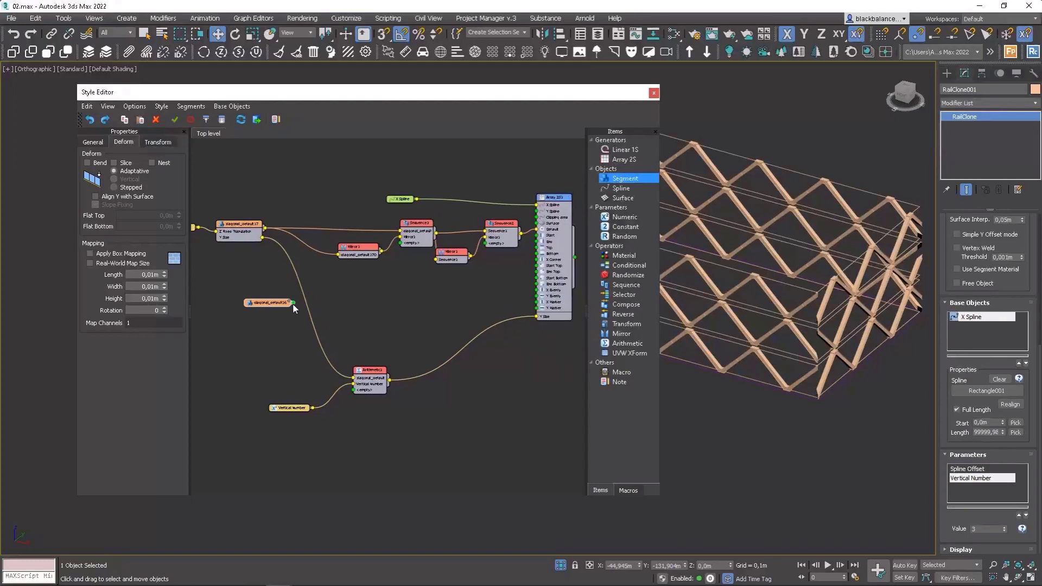
{"action": "left_click_drag", "start_coordinate": [309, 305], "coordinate": [530, 264]}
{"action": "scroll", "coordinate": [592, 265], "scroll_direction": "up", "scroll_amount": 1}
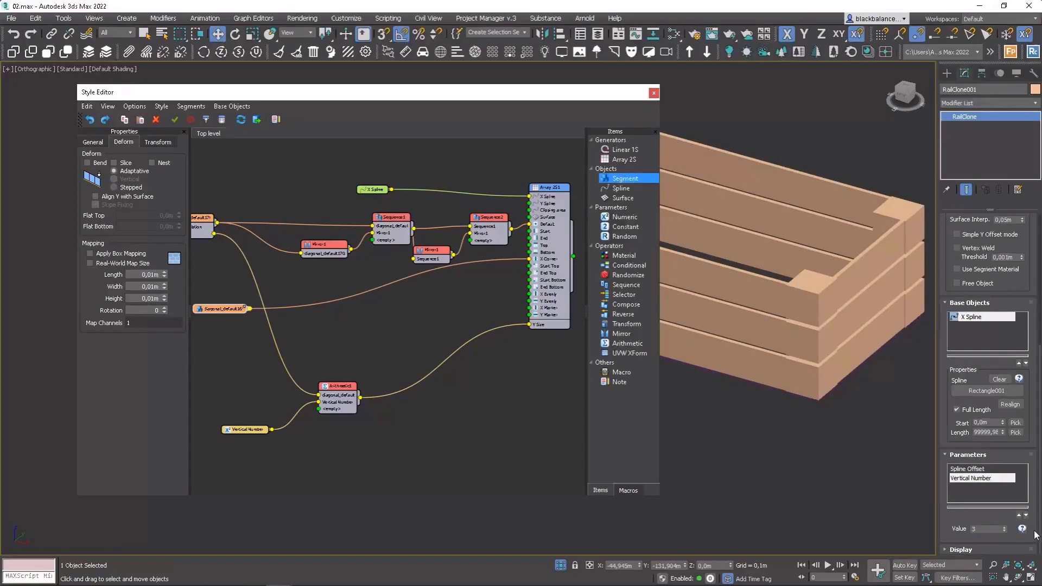
Lower the Vertical Number value to 2 and reset the Spline Offset value to 0.
{"action": "left_click", "coordinate": [1005, 530]}
{"action": "scroll", "coordinate": [827, 347], "scroll_direction": "up", "scroll_amount": 2}
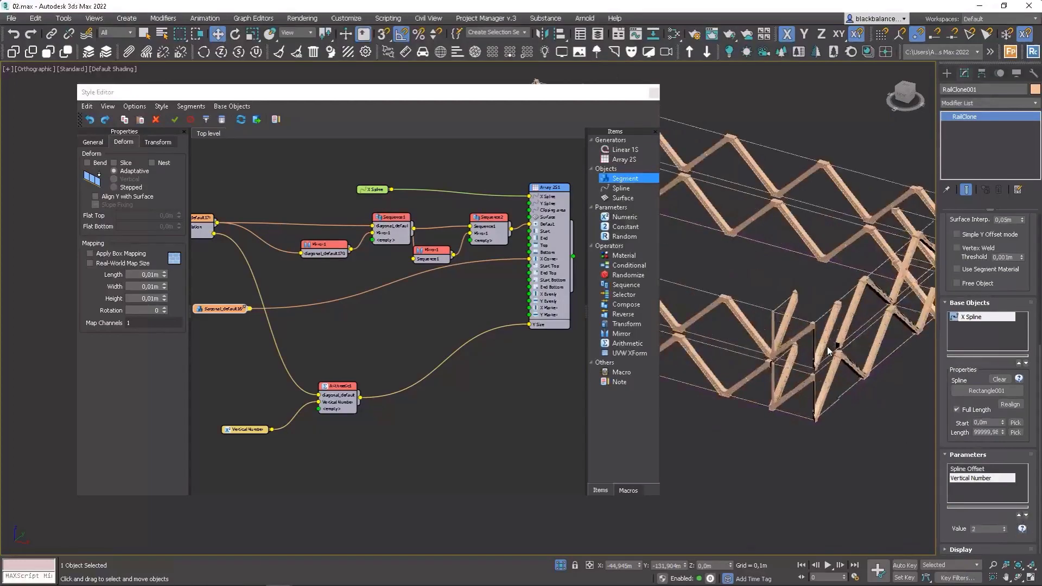
{"action": "scroll", "coordinate": [827, 346], "scroll_direction": "up", "scroll_amount": 2}
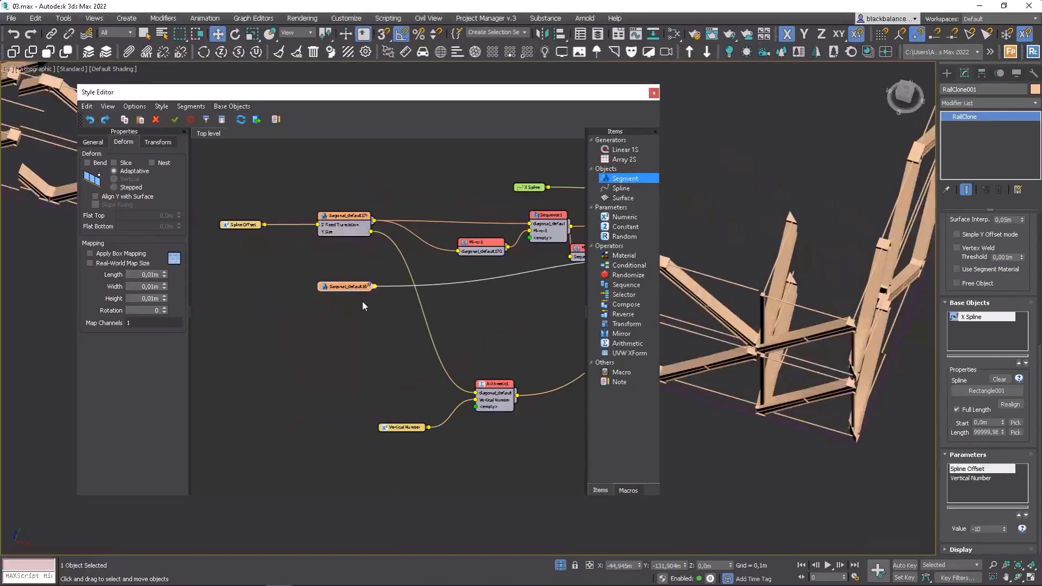
{"action": "right_click", "coordinate": [1004, 527]}
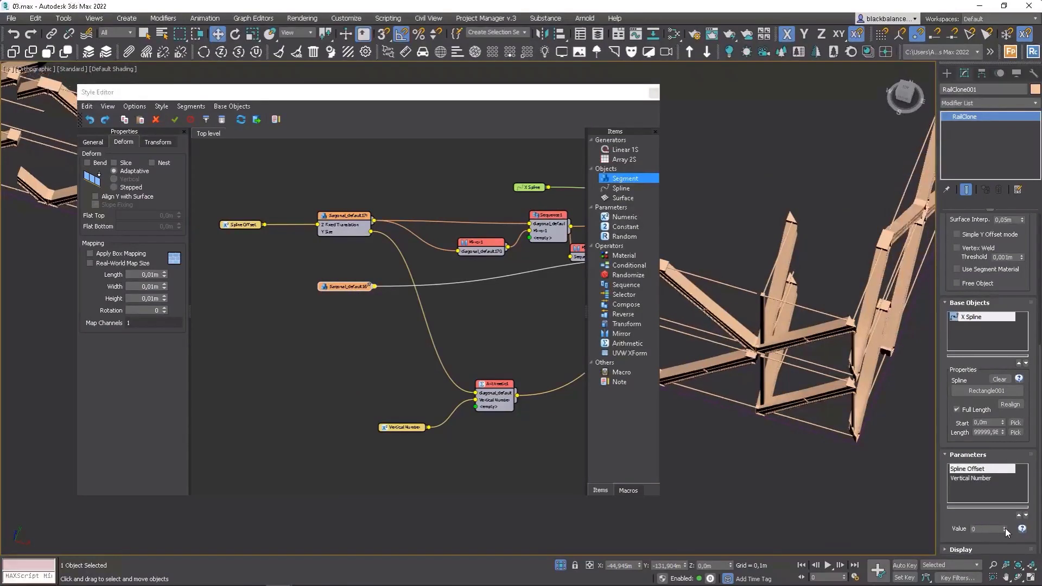
Set the corner segment's fixed X rotation to 90.
{"action": "left_click", "coordinate": [345, 291]}
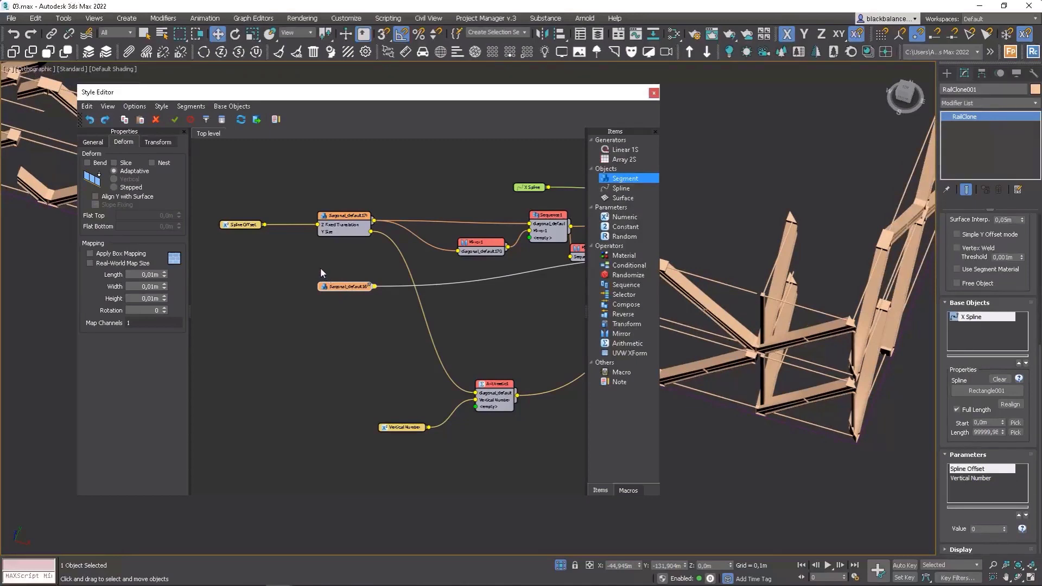
{"action": "left_click", "coordinate": [161, 143]}
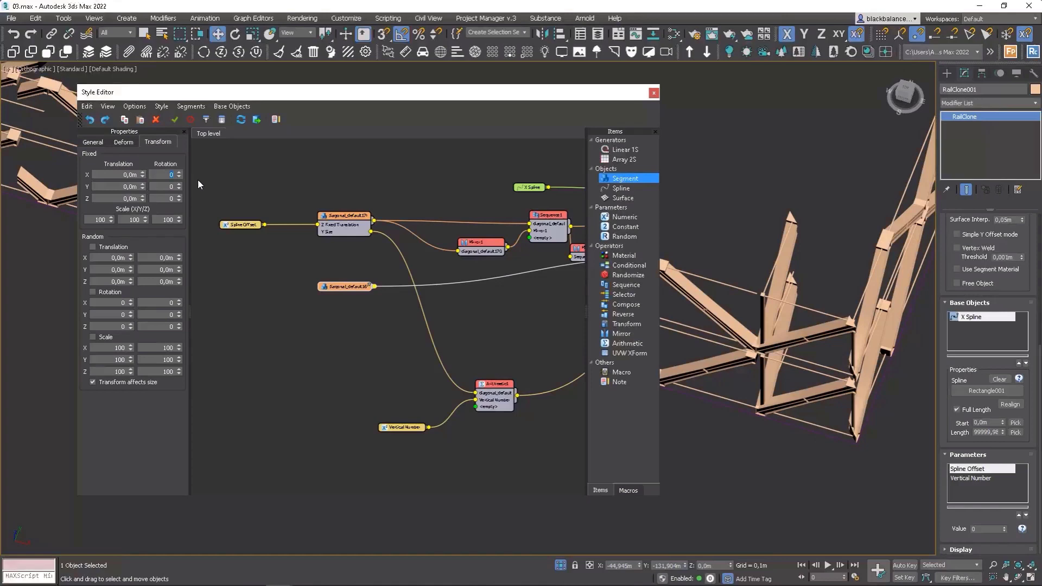
{"action": "key", "text": "Return"}
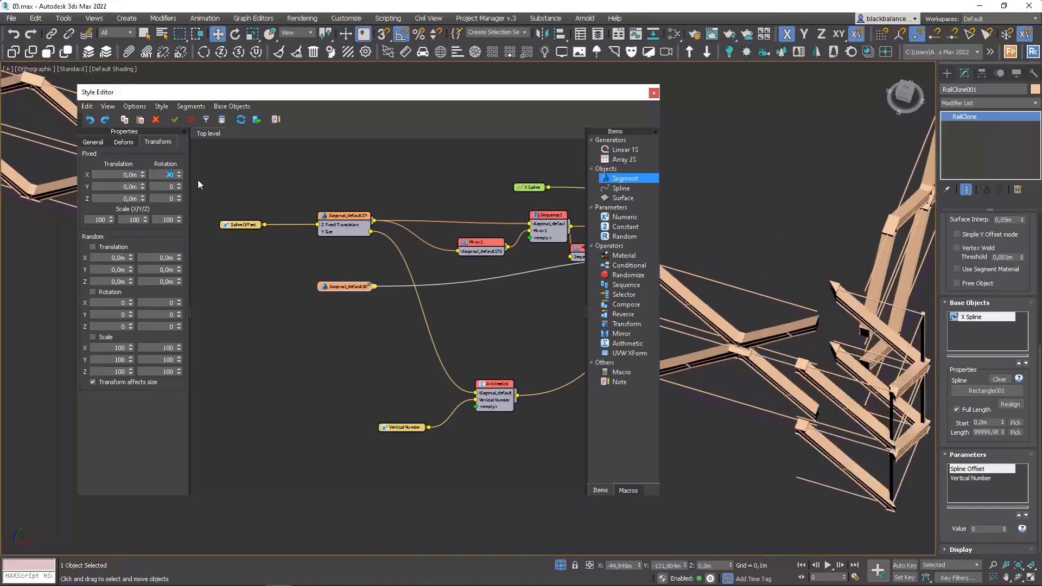
Set the Vertical Number value to 1 and reselect the Spline Offset parameter.
{"action": "left_click", "coordinate": [974, 478]}
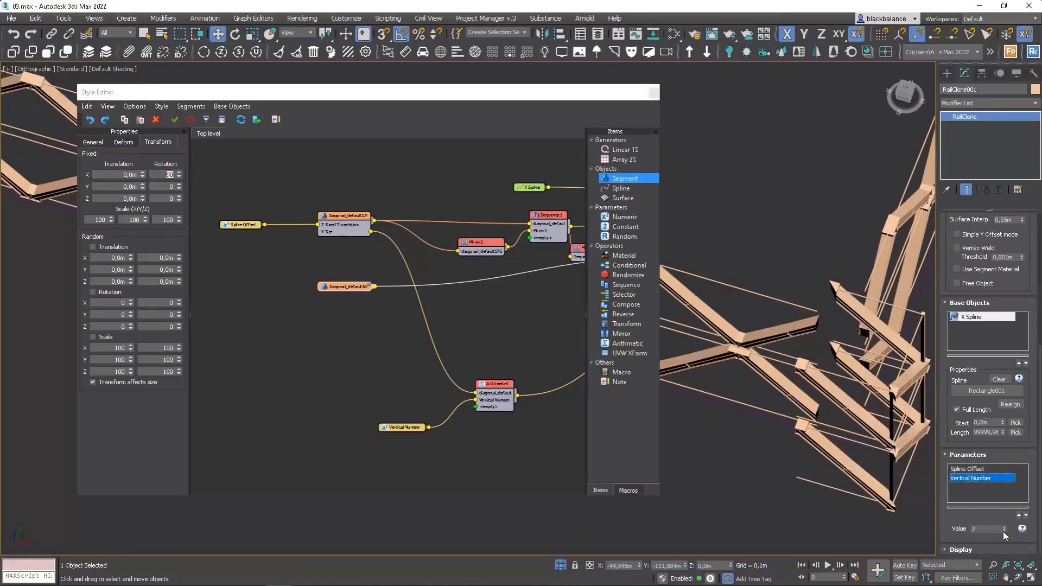
{"action": "left_click", "coordinate": [1004, 527]}
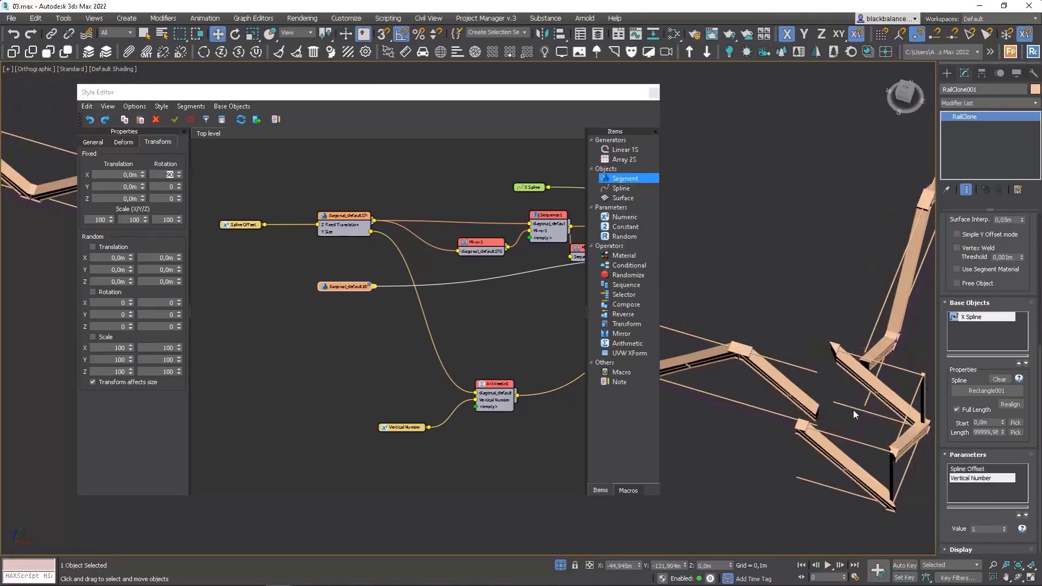
{"action": "left_click", "coordinate": [971, 469]}
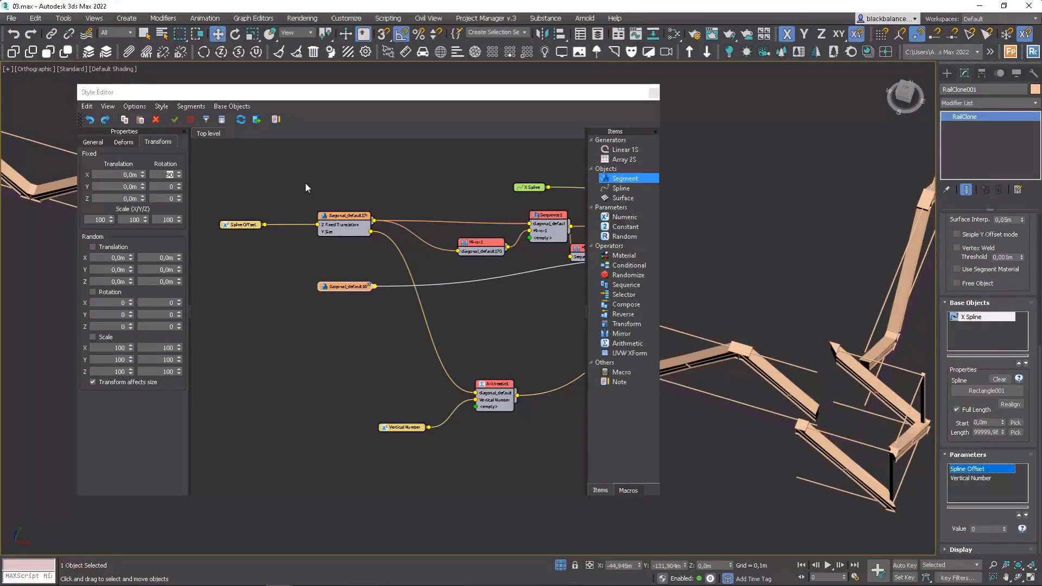
On the Array node's rules, turn off Bevel Corner and set Bevel Mode to None.
{"action": "middle_click_drag", "start_coordinate": [497, 256], "coordinate": [299, 264]}
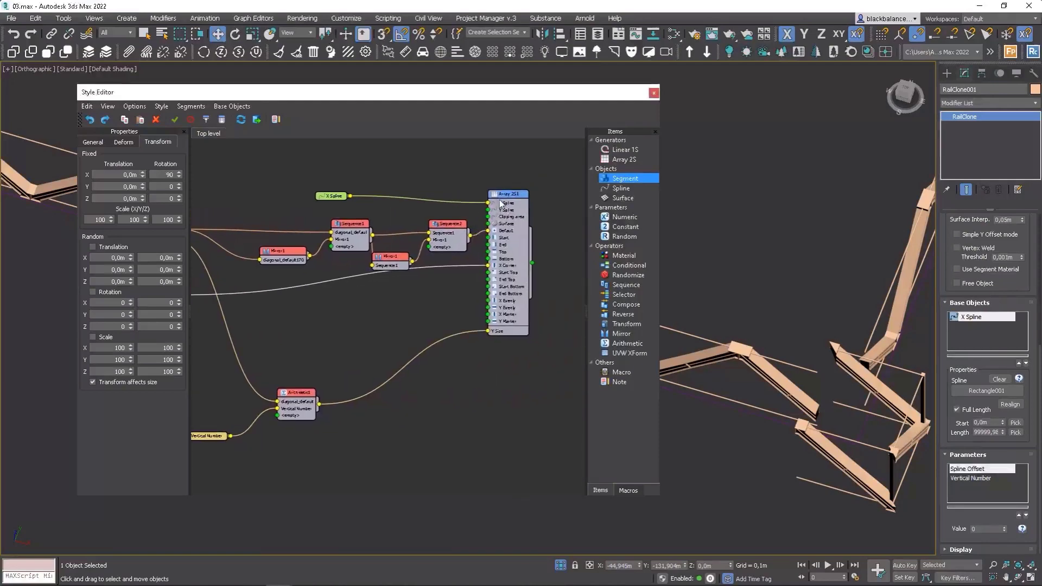
{"action": "left_click", "coordinate": [505, 196]}
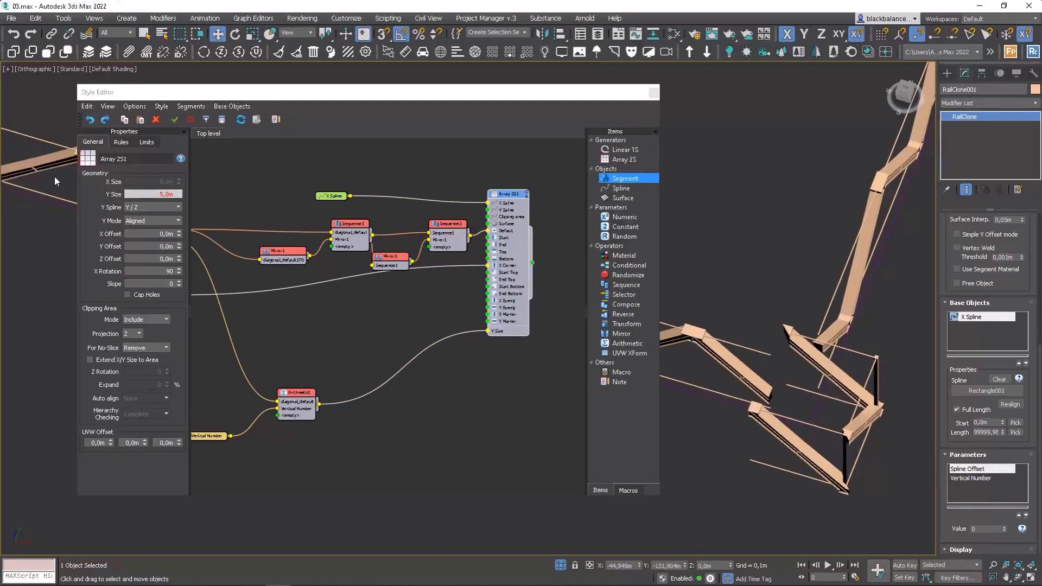
{"action": "left_click", "coordinate": [116, 142]}
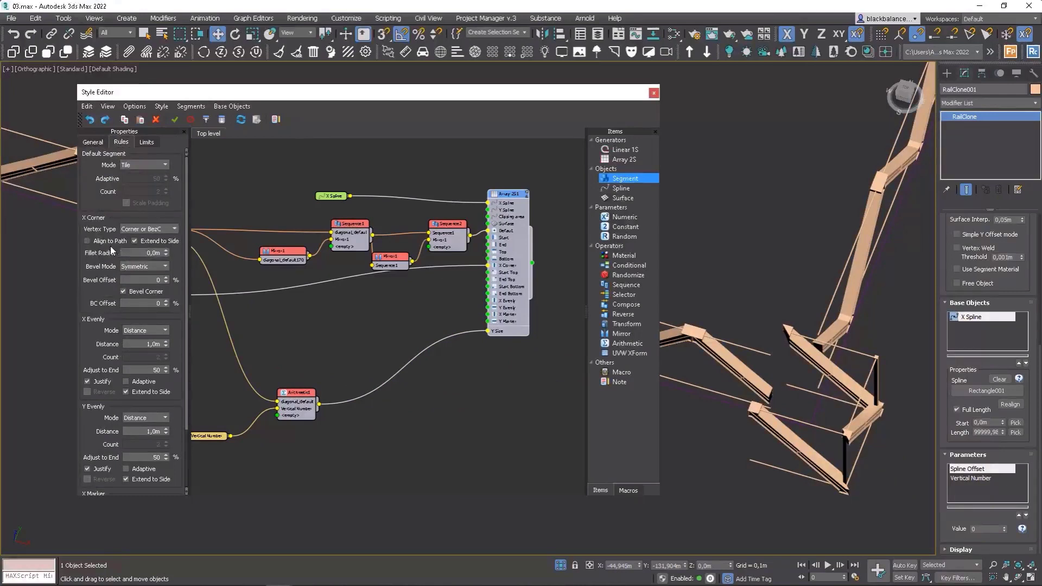
{"action": "left_click", "coordinate": [134, 294]}
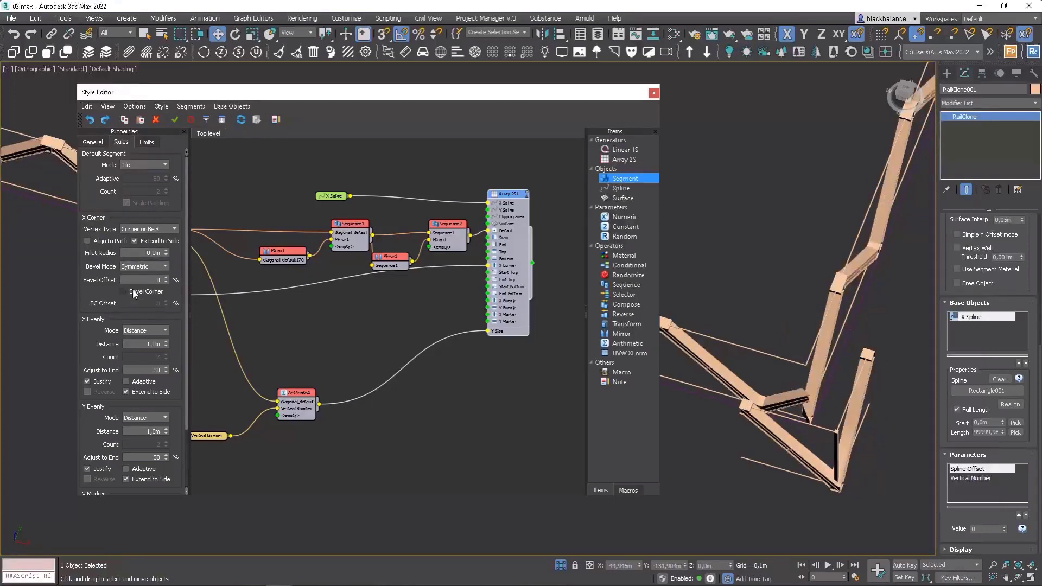
{"action": "left_click", "coordinate": [144, 266]}
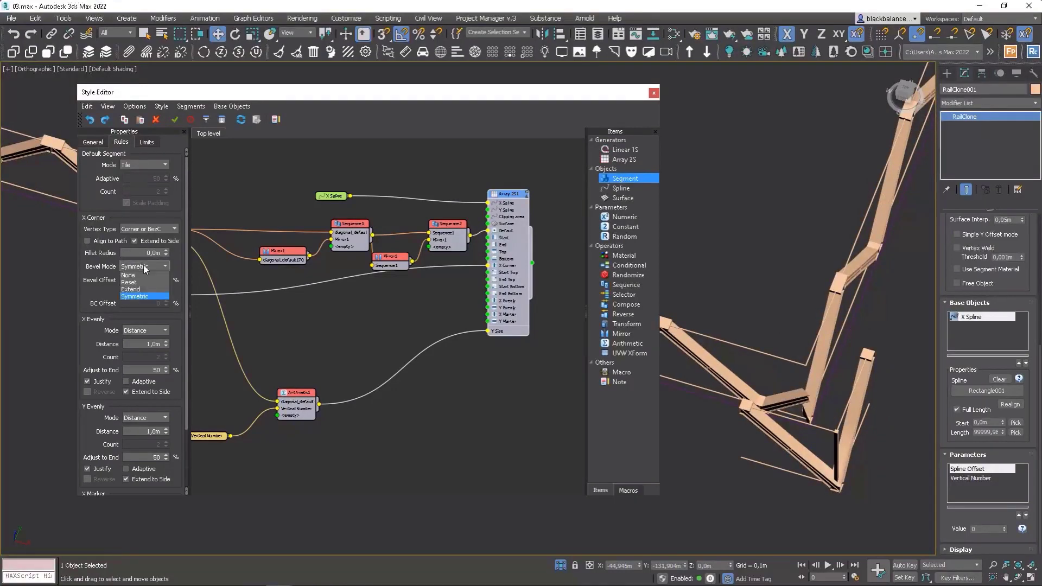
{"action": "left_click", "coordinate": [141, 277]}
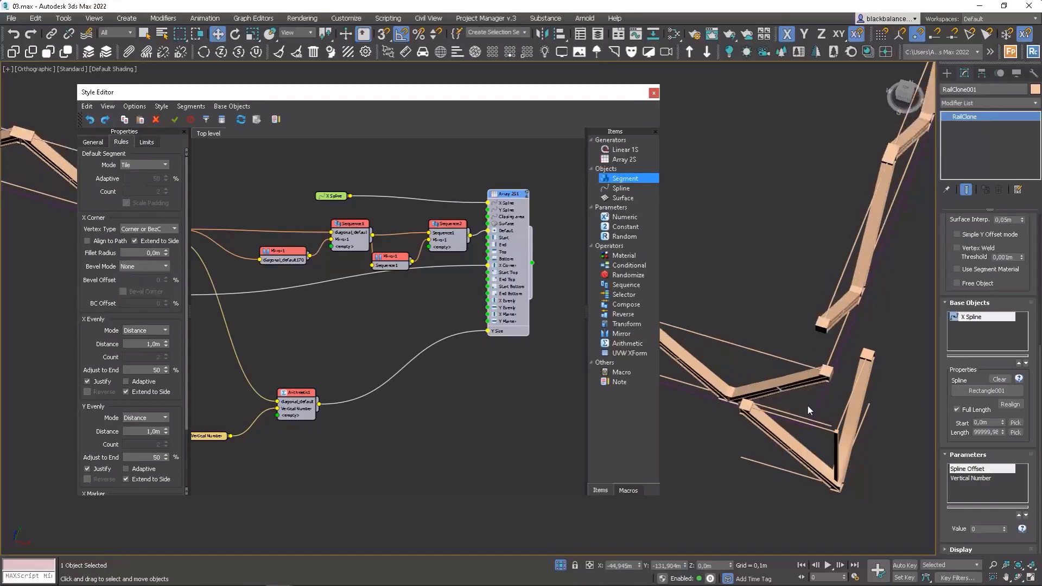
Set the corner segment's X alignment to Pivot.
{"action": "middle_click_drag", "start_coordinate": [808, 407], "coordinate": [847, 305], "text": "alt"}
{"action": "middle_click_drag", "start_coordinate": [875, 356], "coordinate": [874, 345], "text": "alt"}
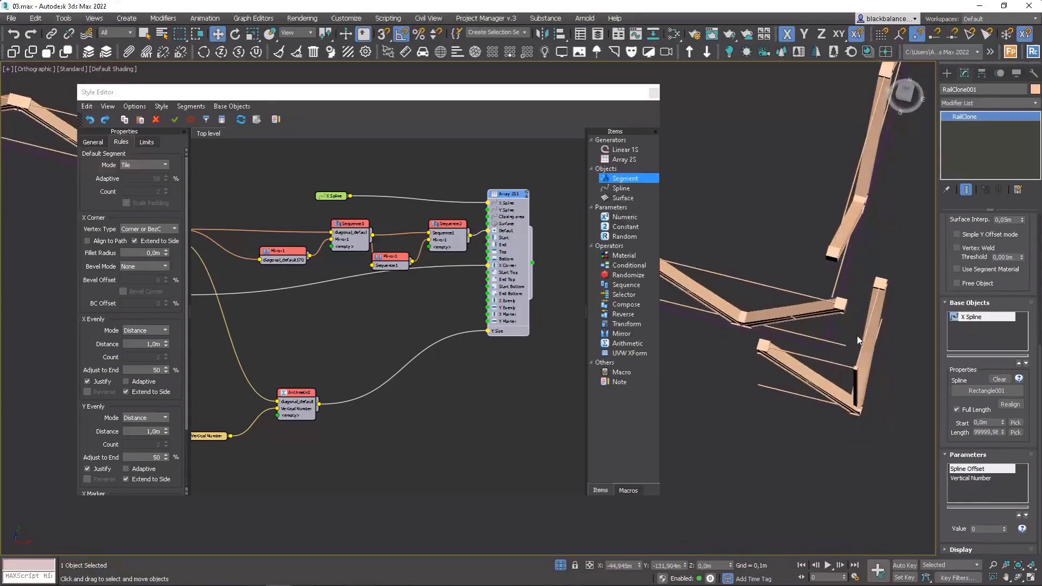
{"action": "middle_click_drag", "start_coordinate": [243, 300], "coordinate": [358, 287]}
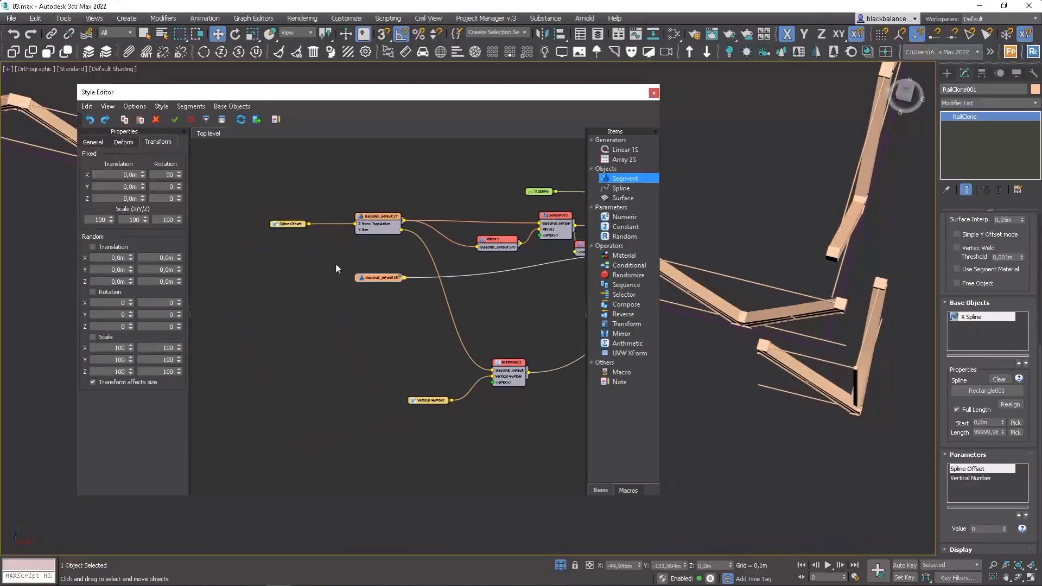
{"action": "left_click", "coordinate": [92, 142]}
{"action": "left_click", "coordinate": [142, 326]}
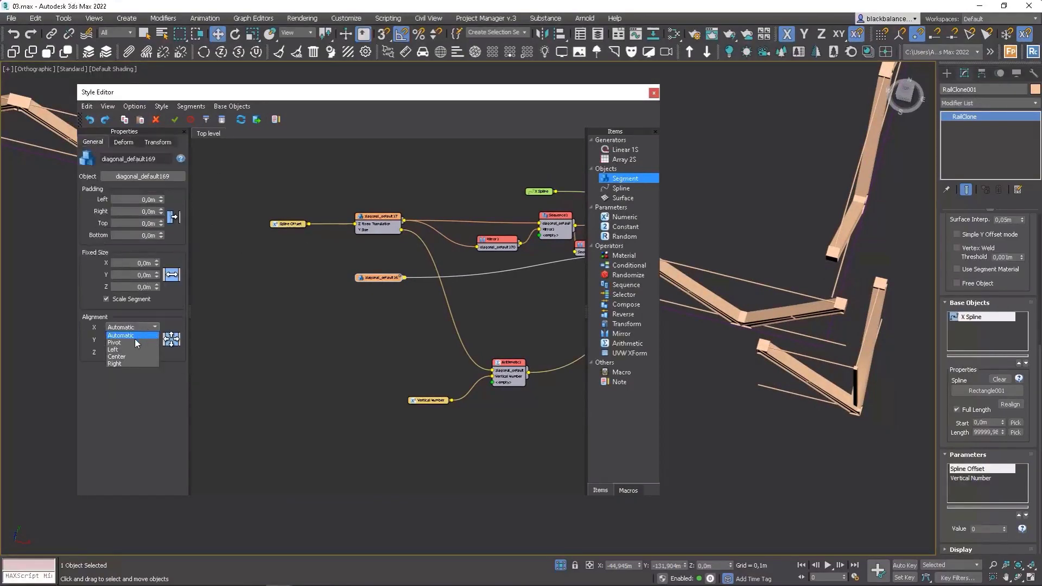
{"action": "left_click", "coordinate": [134, 342]}
Try Z translation offsets of -1 and -1,5 m on the corner segment.
{"action": "key", "text": "t"}
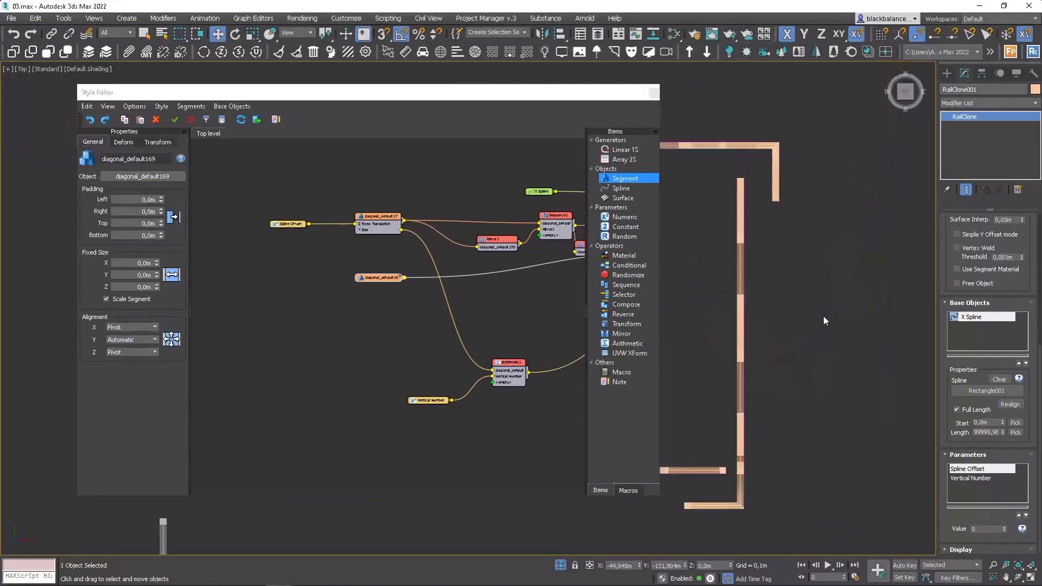
{"action": "scroll", "coordinate": [707, 347], "scroll_direction": "up", "scroll_amount": 6}
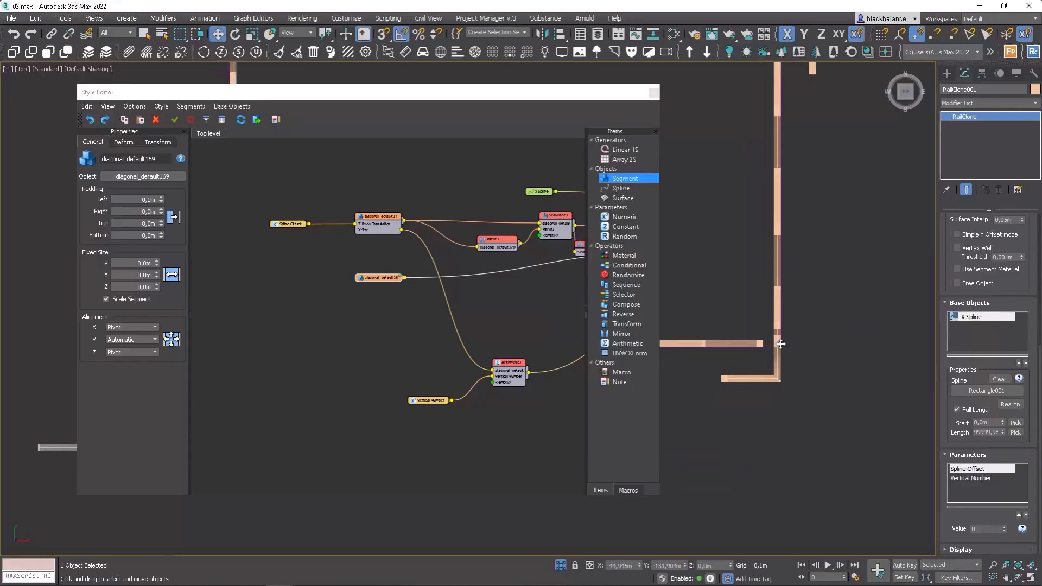
{"action": "left_click", "coordinate": [159, 142]}
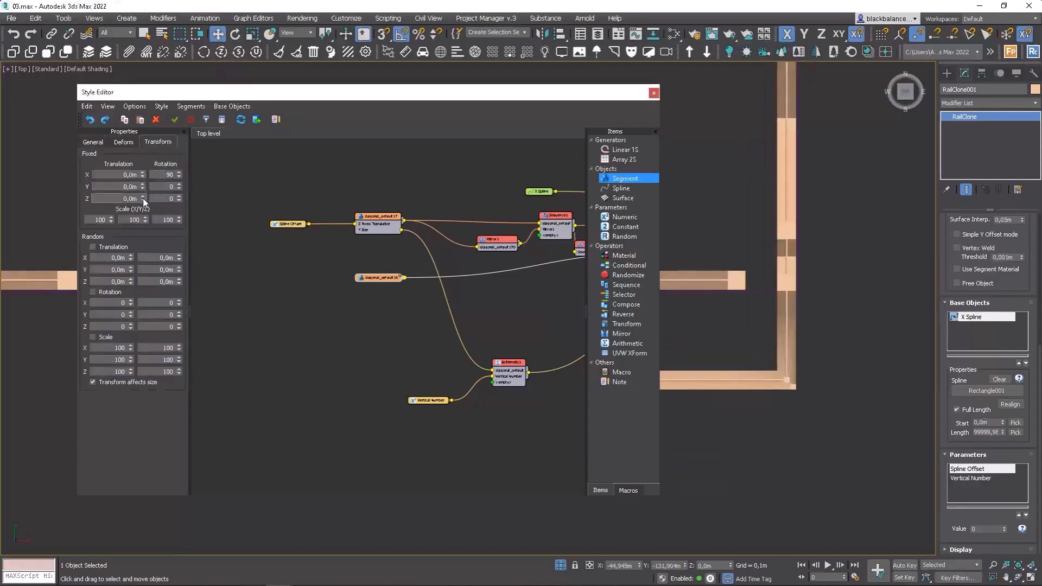
{"action": "left_click_drag", "start_coordinate": [143, 200], "coordinate": [138, 144]}
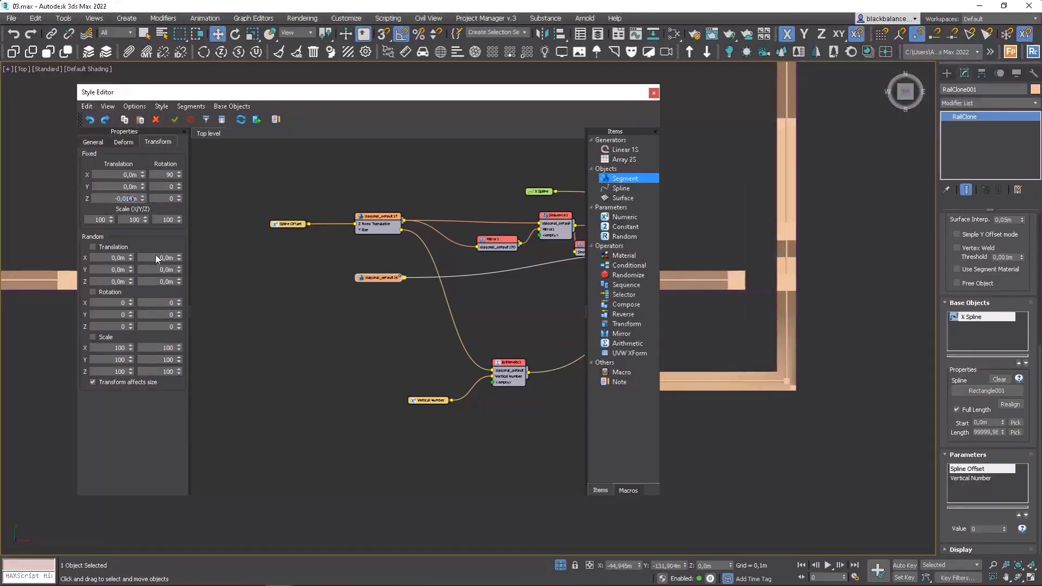
{"action": "left_click_drag", "start_coordinate": [155, 259], "coordinate": [146, 149]}
{"action": "right_click", "coordinate": [143, 199]}
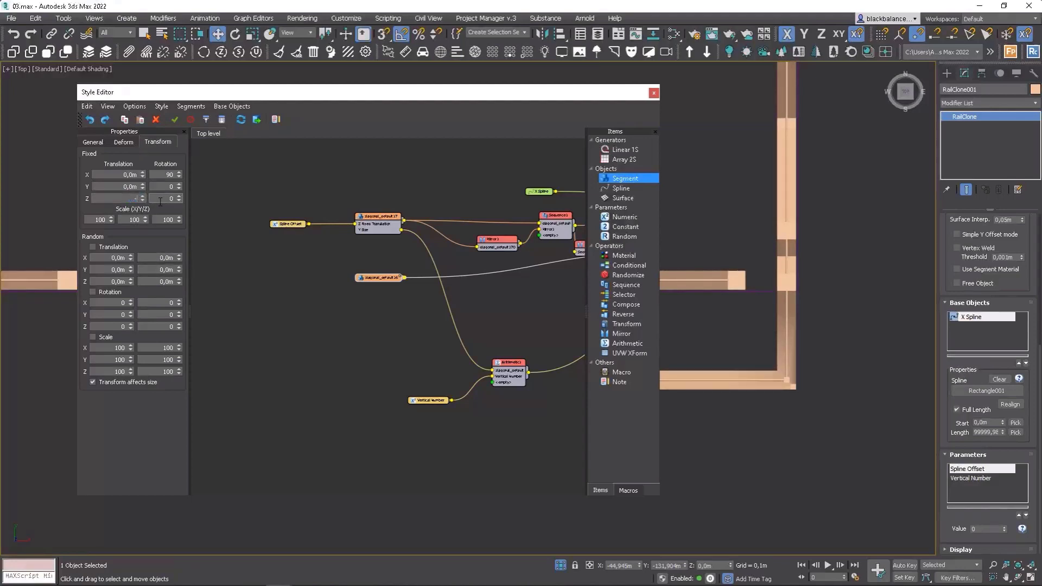
{"action": "type", "text": "-1"}
{"action": "key", "text": "Return"}
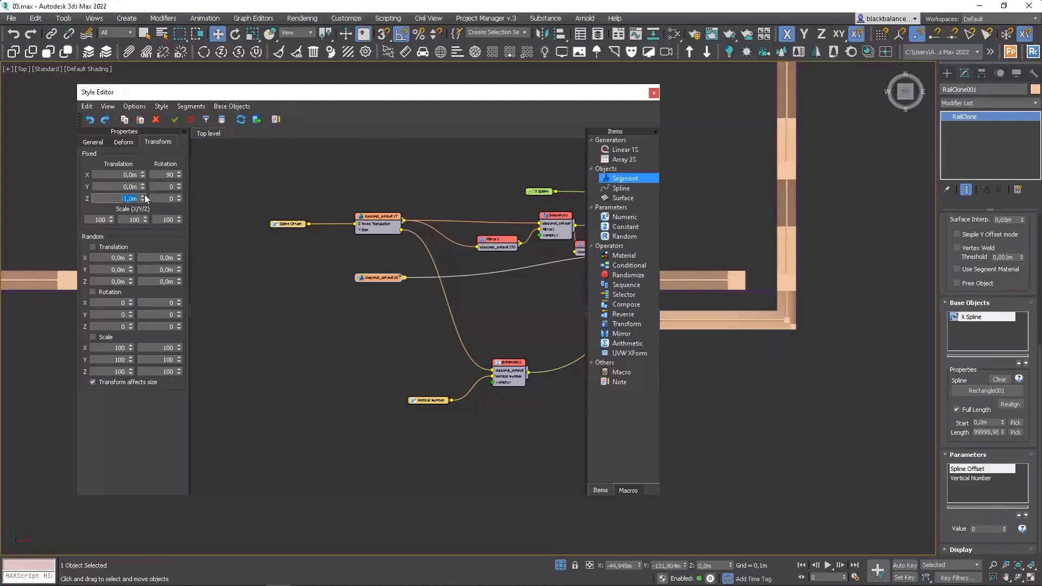
{"action": "type", "text": "-1,5"}
{"action": "key", "text": "Return"}
Set the corner segment's fixed Z translation to -1,6 m.
{"action": "scroll", "coordinate": [809, 301], "scroll_direction": "up", "scroll_amount": 5}
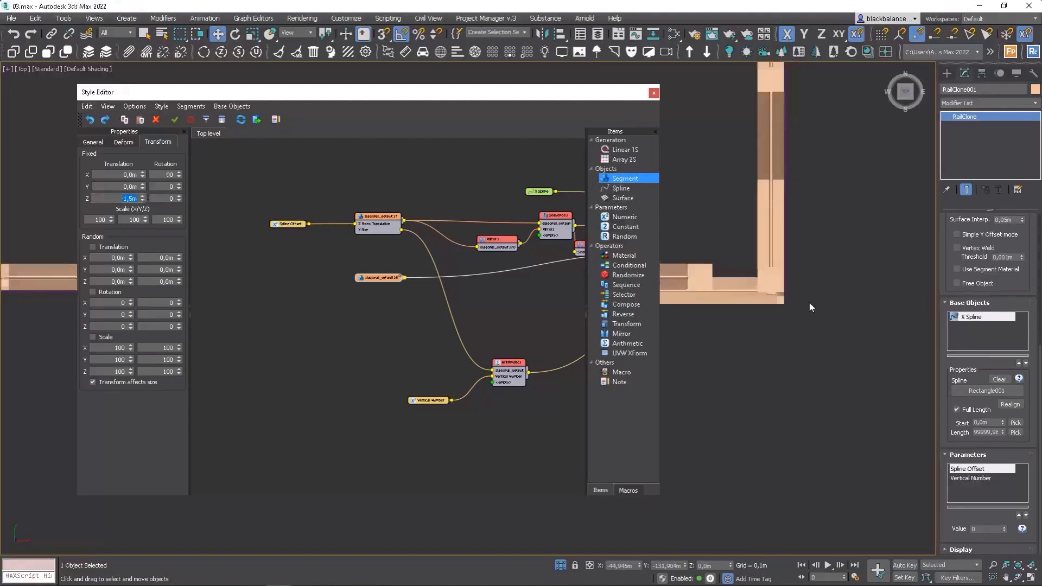
{"action": "middle_click_drag", "start_coordinate": [678, 289], "coordinate": [776, 284]}
{"action": "scroll", "coordinate": [765, 285], "scroll_direction": "up", "scroll_amount": 3}
{"action": "left_click_drag", "start_coordinate": [143, 200], "coordinate": [147, 214]}
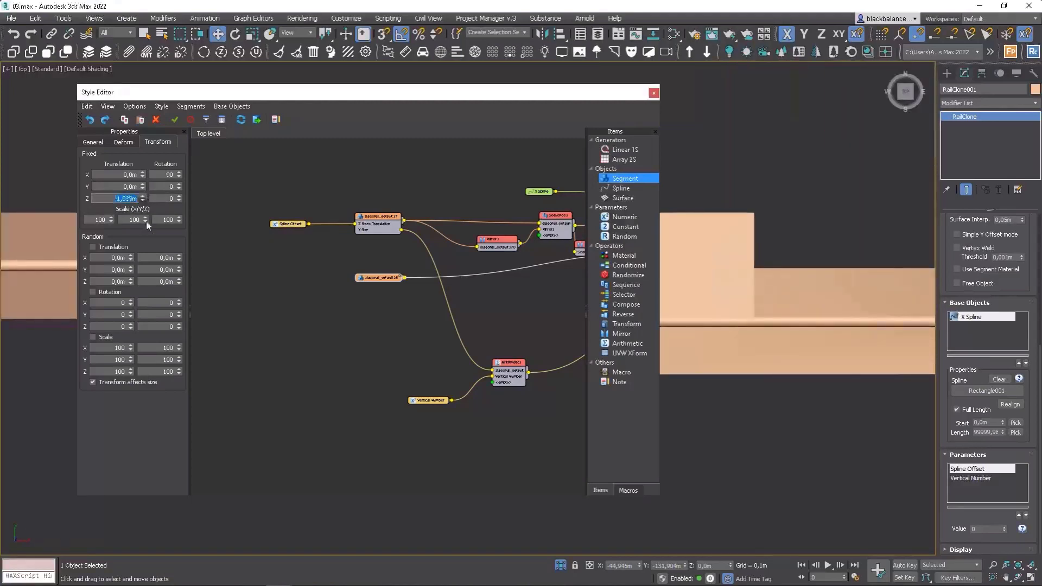
{"action": "type", "text": "-"}
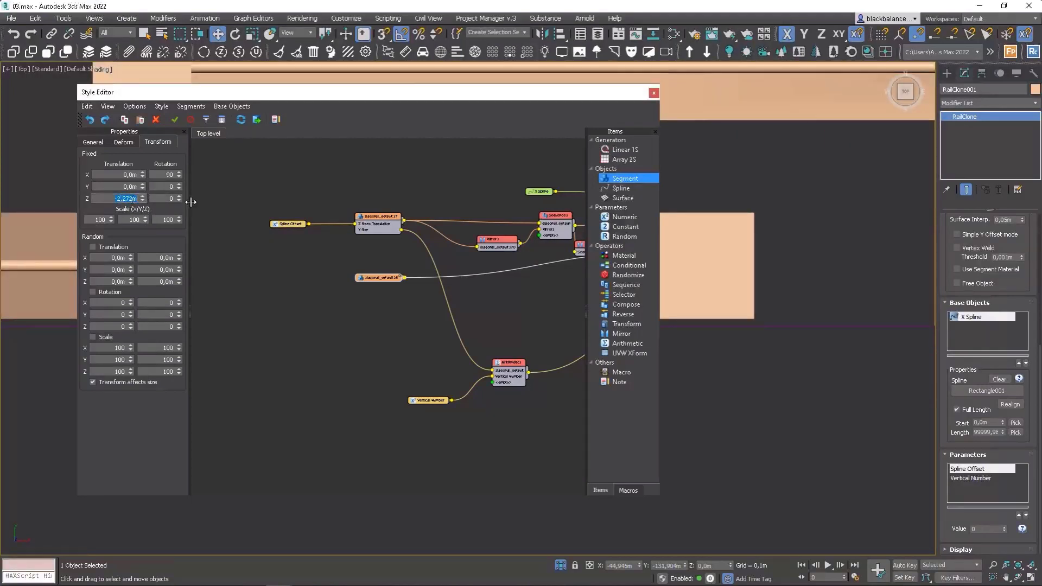
{"action": "type", "text": "1,6"}
{"action": "key", "text": "Return"}
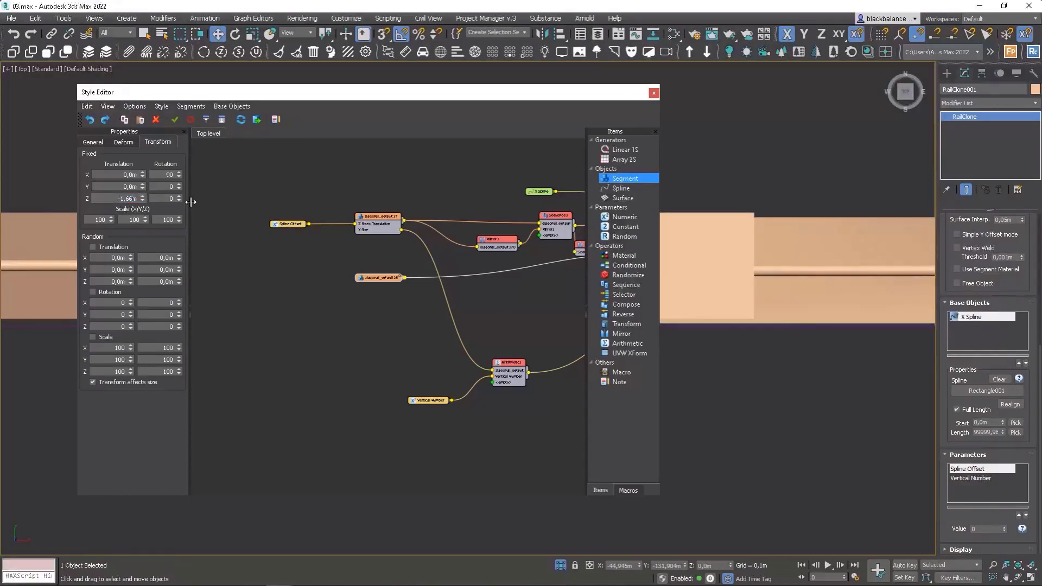
Set the corner segment's fixed Z translation to -1,664 m.
{"action": "key", "text": "F3"}
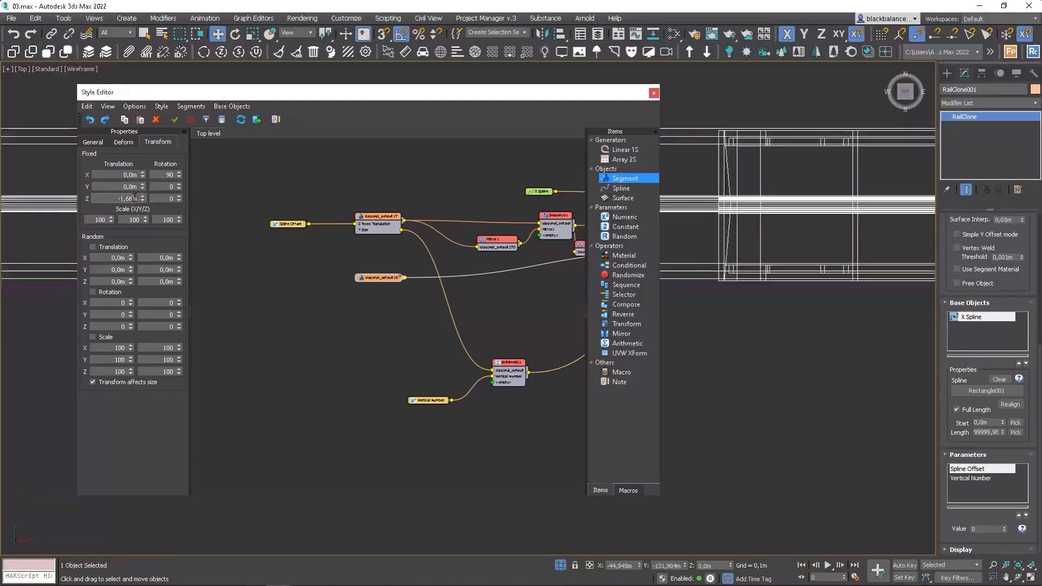
{"action": "key", "text": "Return"}
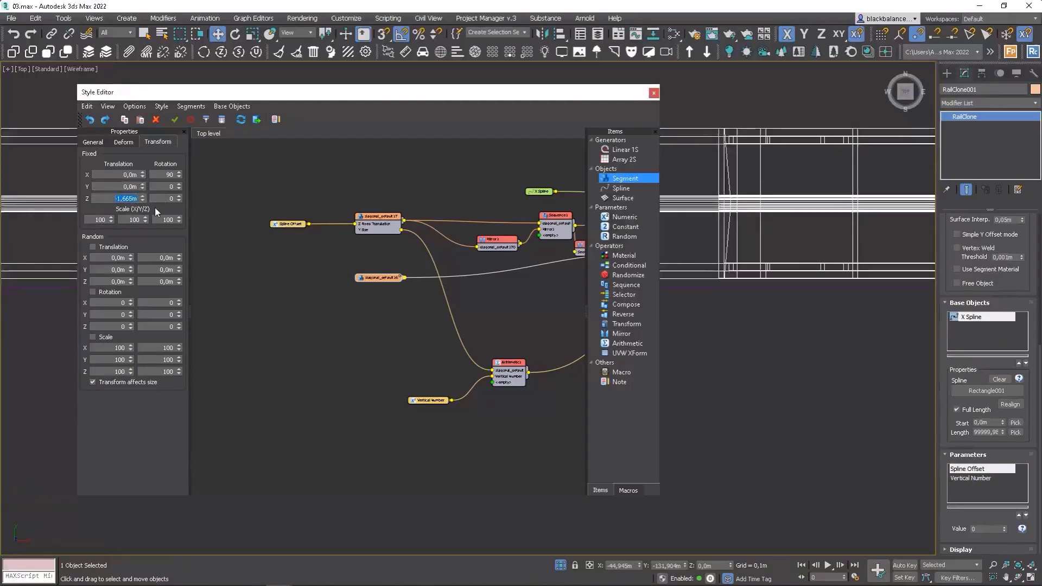
{"action": "type", "text": "-1,664"}
{"action": "key", "text": "Return"}
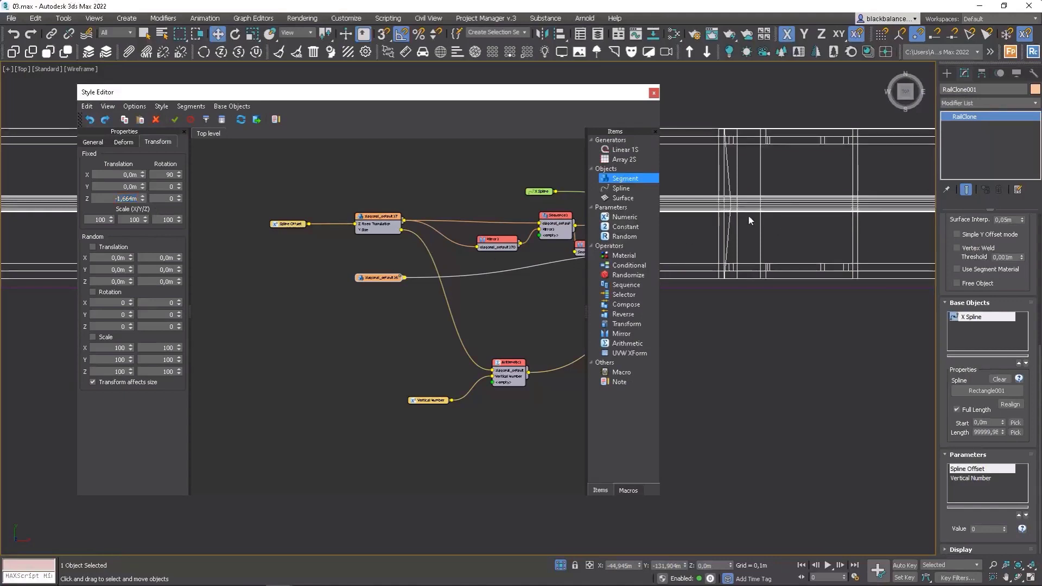
{"action": "mouse_move", "coordinate": [748, 213]}
{"action": "middle_mouse_down", "text": "alt"}
{"action": "mouse_move", "coordinate": [712, 245]}
{"action": "mouse_move", "coordinate": [849, 266]}
{"action": "mouse_move", "coordinate": [852, 236]}
{"action": "mouse_move", "coordinate": [784, 235]}
{"action": "middle_mouse_up", "text": "alt"}
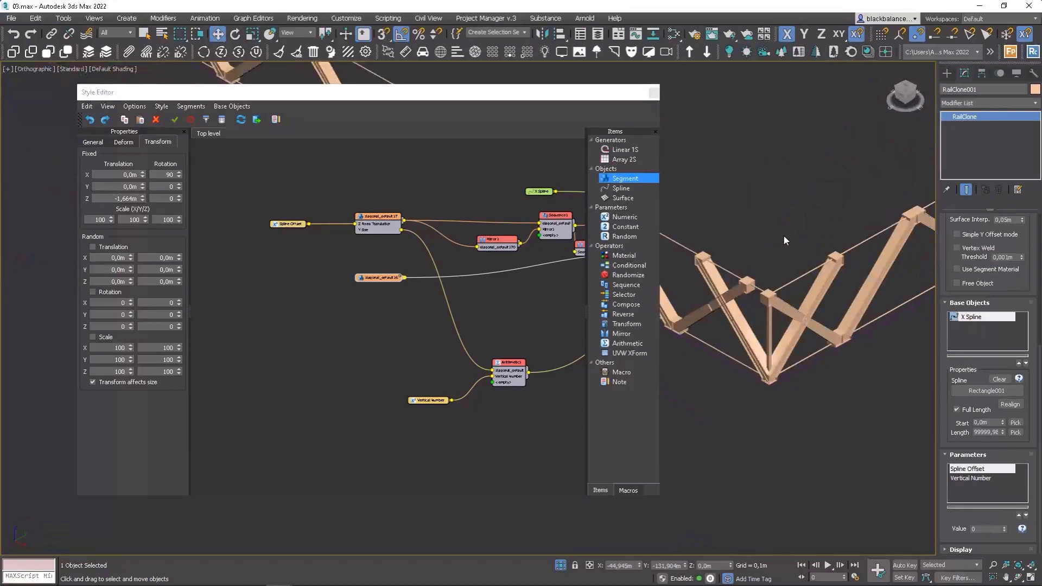
Switch the Array generator's default segment mode to Adaptive.
{"action": "middle_click_drag", "start_coordinate": [500, 254], "coordinate": [401, 268]}
{"action": "left_click", "coordinate": [580, 204]}
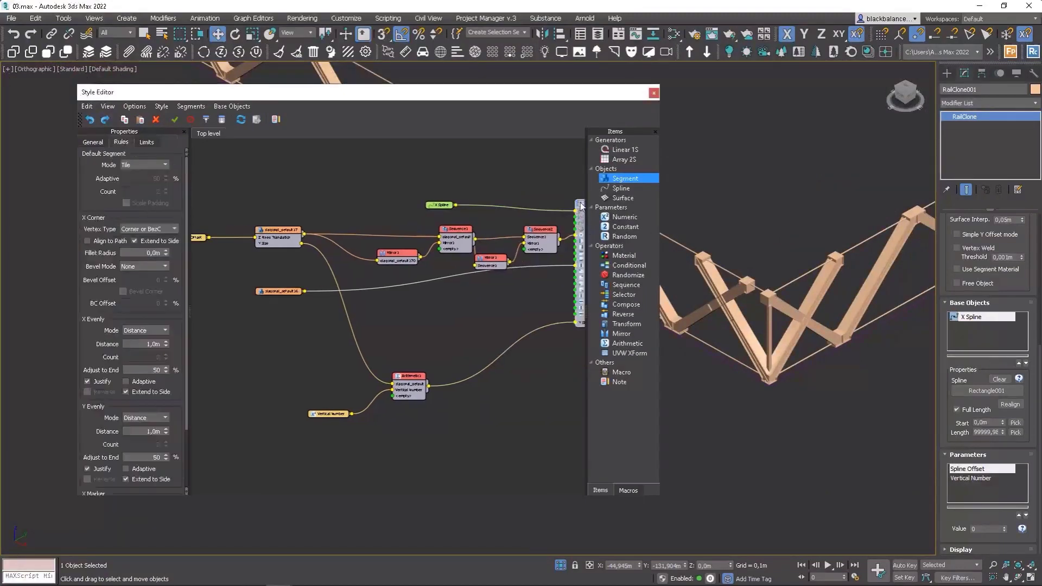
{"action": "left_click", "coordinate": [138, 187]}
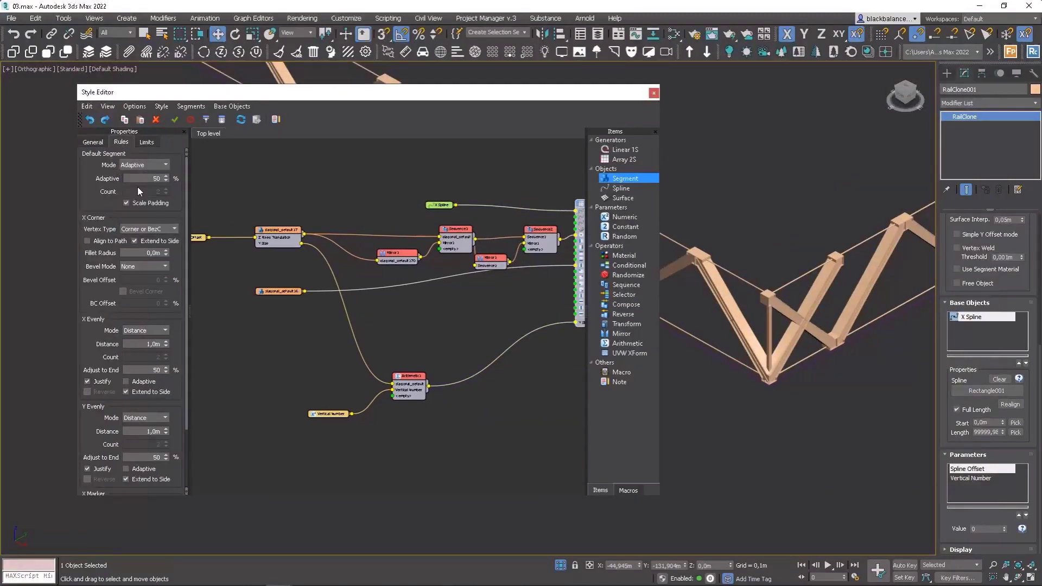
{"action": "scroll", "coordinate": [837, 365], "scroll_direction": "down", "scroll_amount": 5}
{"action": "left_click_drag", "start_coordinate": [571, 95], "coordinate": [438, 109]}
{"action": "scroll", "coordinate": [817, 344], "scroll_direction": "up", "scroll_amount": 5}
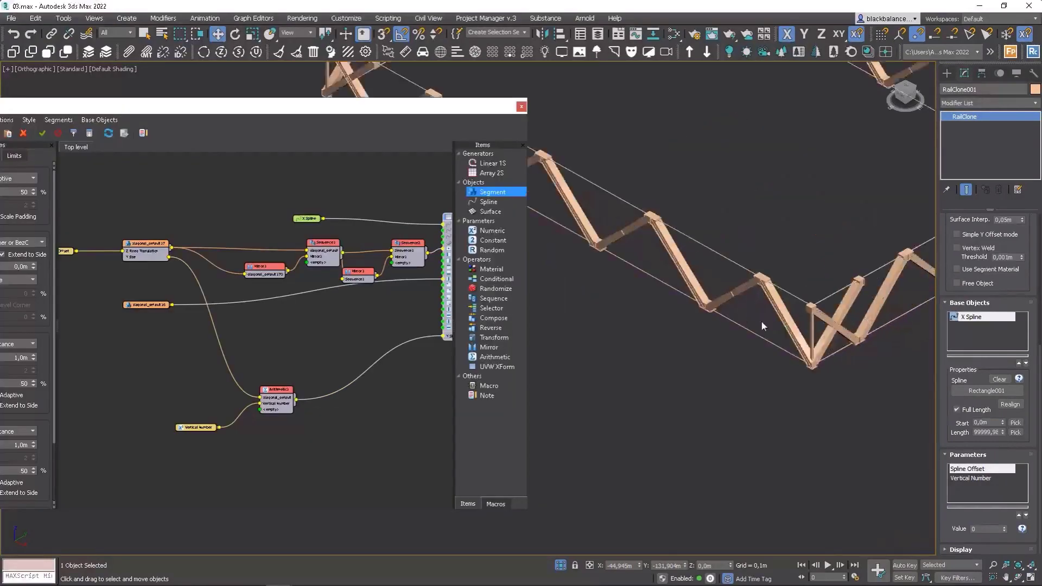
Inspect the truss corners and diagonals in the viewport.
{"action": "scroll", "coordinate": [761, 322], "scroll_direction": "down", "scroll_amount": 5}
{"action": "middle_click_drag", "start_coordinate": [761, 321], "coordinate": [780, 323], "text": "alt"}
{"action": "left_click", "coordinate": [774, 314]}
{"action": "mouse_move", "coordinate": [1022, 268]}
{"action": "left_mouse_down"}
{"action": "mouse_move", "coordinate": [1018, 259]}
{"action": "mouse_move", "coordinate": [1017, 278]}
{"action": "mouse_move", "coordinate": [1018, 264]}
{"action": "left_mouse_up"}
{"action": "left_click", "coordinate": [855, 303]}
{"action": "middle_click_drag", "start_coordinate": [855, 307], "coordinate": [771, 347], "text": "alt"}
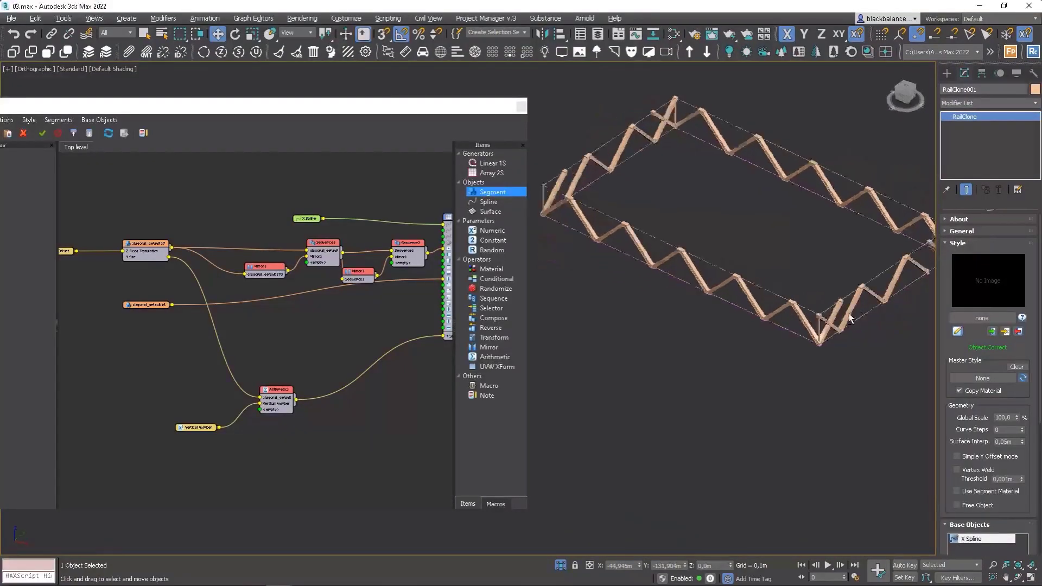
{"action": "scroll", "coordinate": [691, 375], "scroll_direction": "up", "scroll_amount": 5}
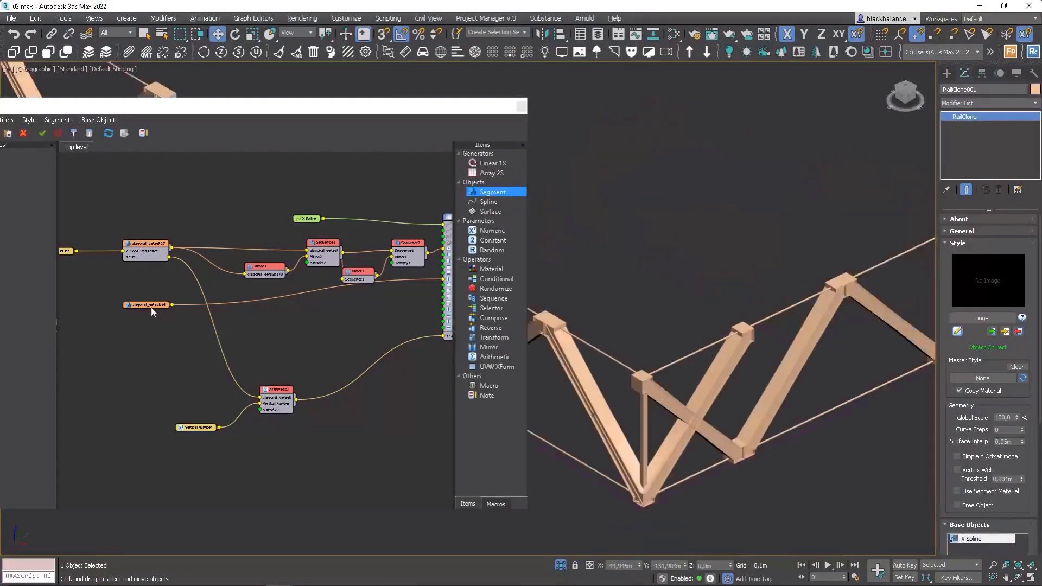
{"action": "left_click_drag", "start_coordinate": [164, 108], "coordinate": [252, 99]}
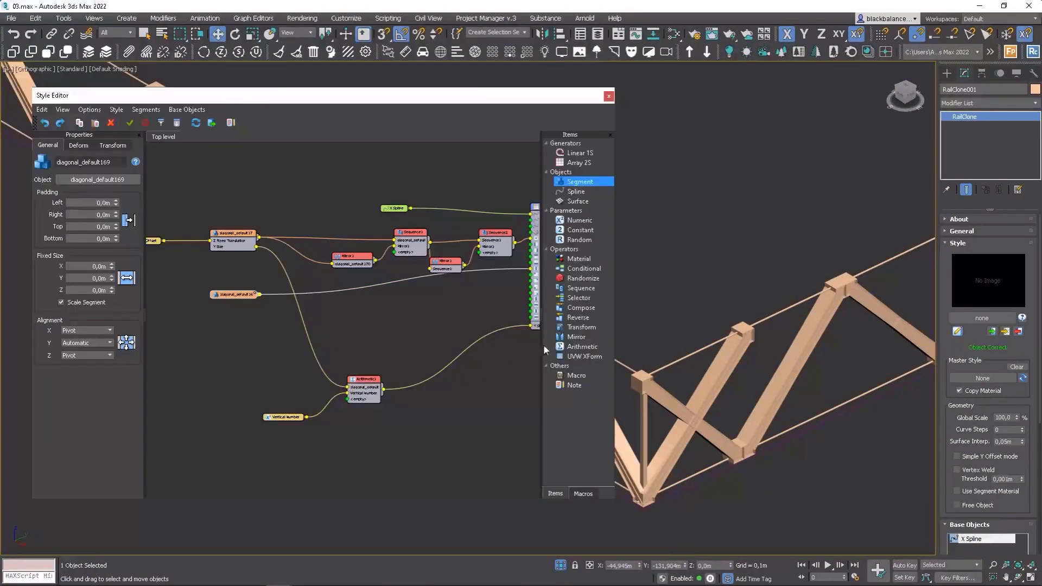
Try right padding values of 1, 2 and 3 m on the diagonal segment, then reset it to 0 m.
{"action": "left_click_drag", "start_coordinate": [116, 215], "coordinate": [122, 185]}
{"action": "type", "text": "1"}
{"action": "key", "text": "Return"}
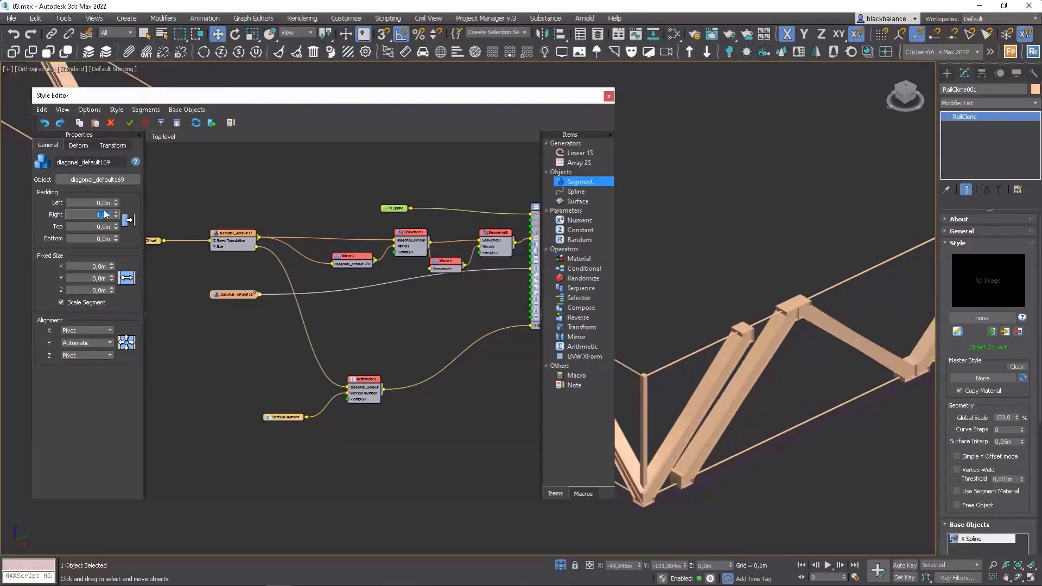
{"action": "type", "text": "2"}
{"action": "key", "text": "Return"}
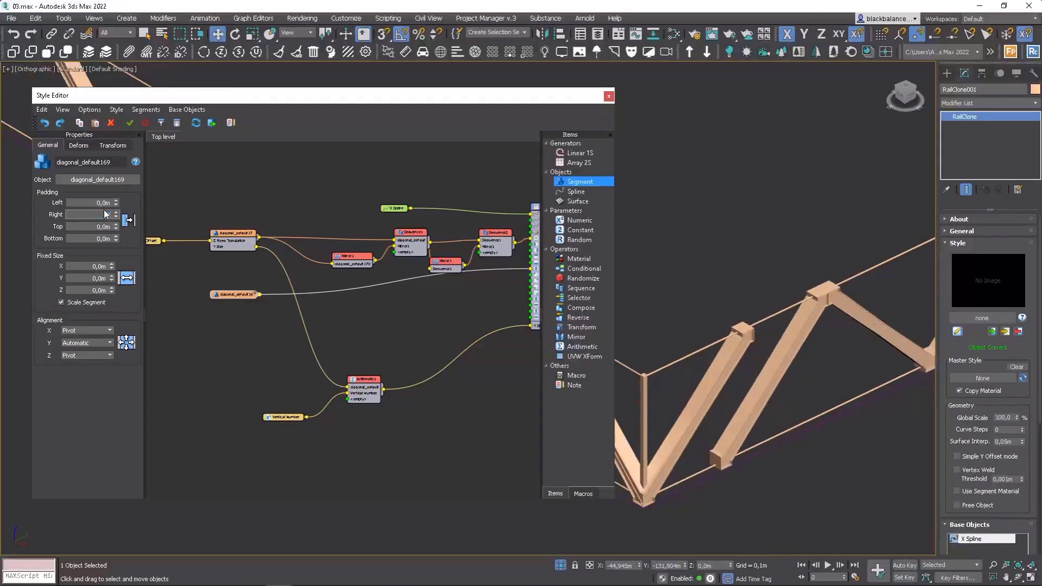
{"action": "type", "text": "3"}
{"action": "key", "text": "Return"}
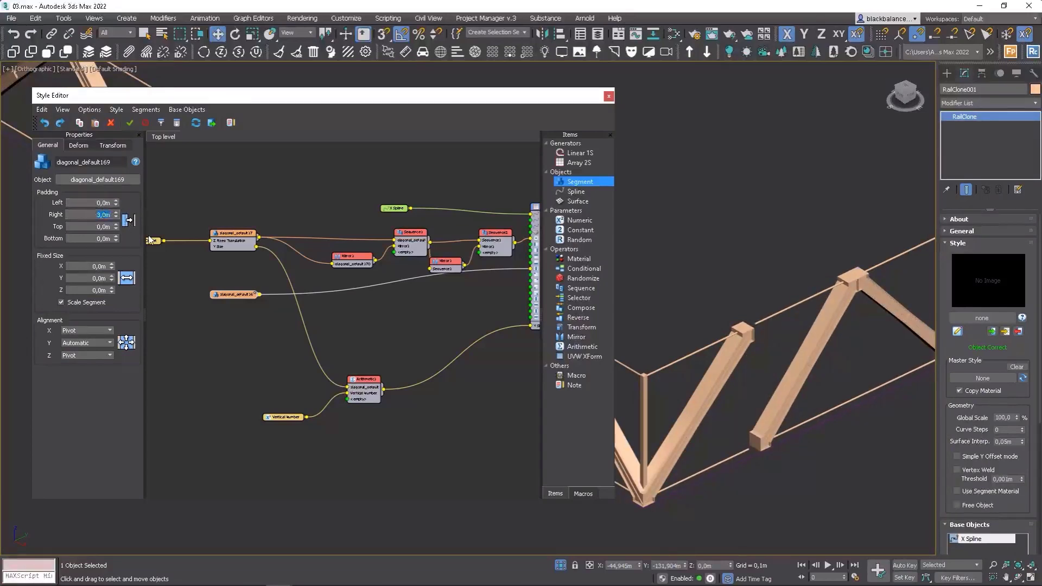
{"action": "type", "text": "0"}
{"action": "key", "text": "Return"}
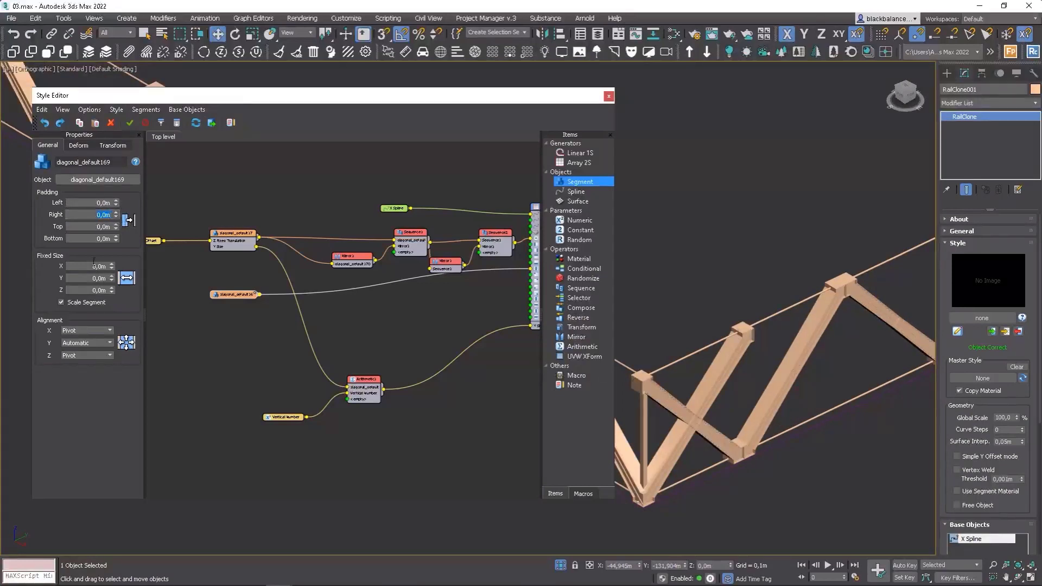
Export the Size attribute of the second diagonal segment node as an input.
{"action": "right_click", "coordinate": [247, 299]}
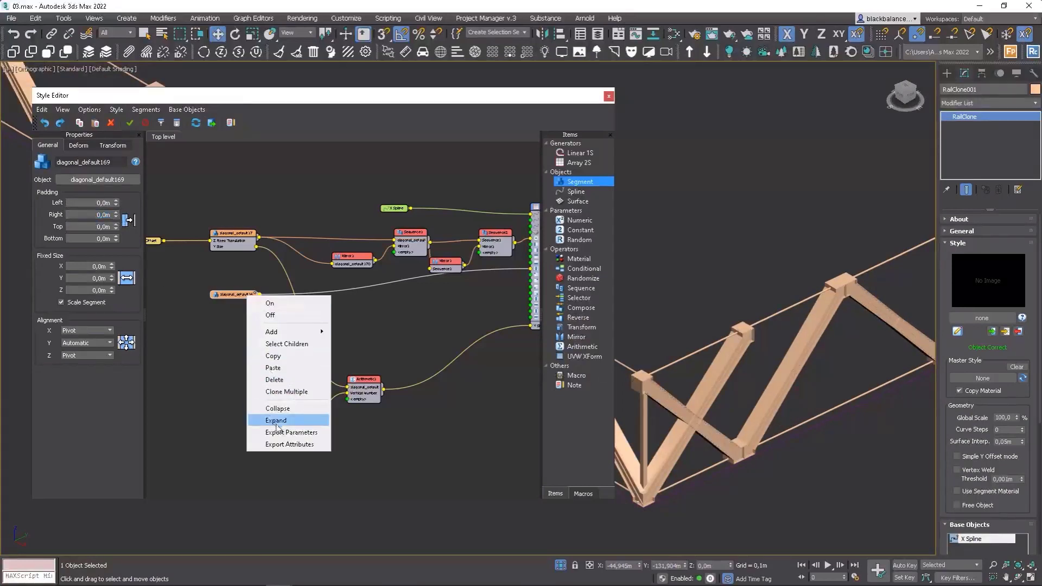
{"action": "left_click", "coordinate": [284, 444]}
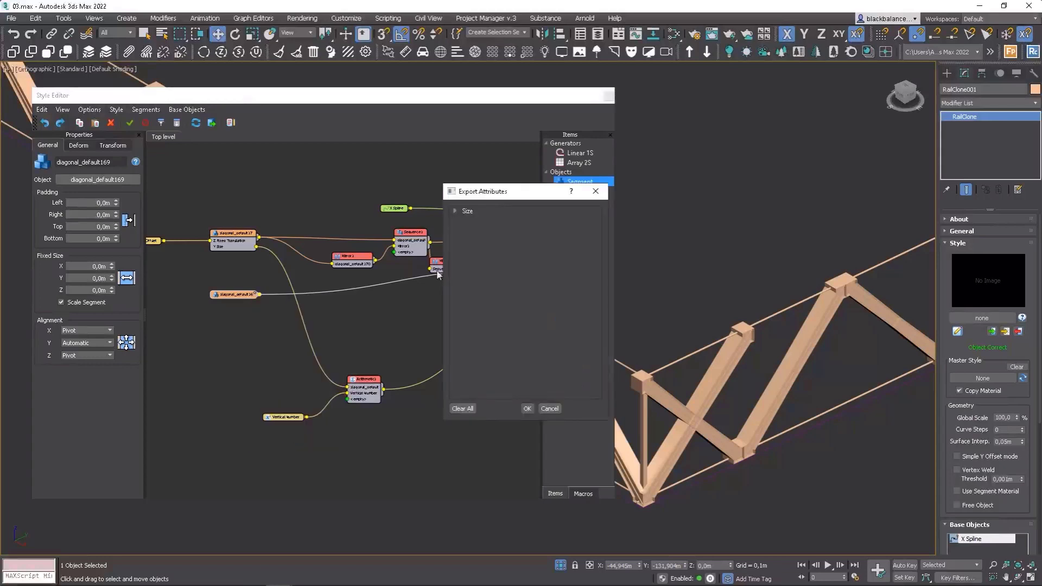
{"action": "left_click", "coordinate": [455, 211]}
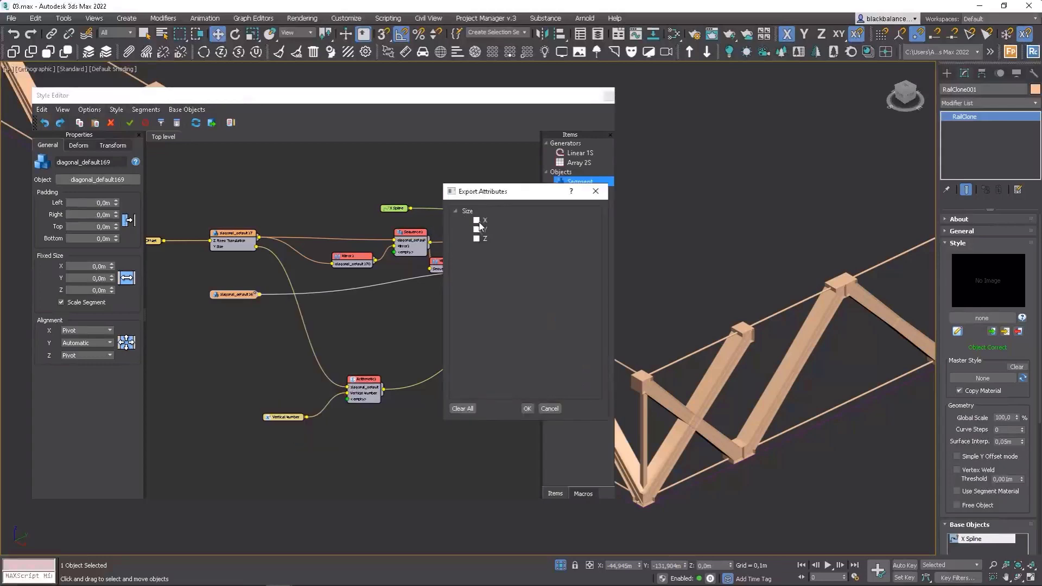
{"action": "left_click", "coordinate": [526, 408]}
Add a Transform operator with an exported right padding parameter and route the diagonal segment through it.
{"action": "left_click_drag", "start_coordinate": [581, 327], "coordinate": [326, 318]}
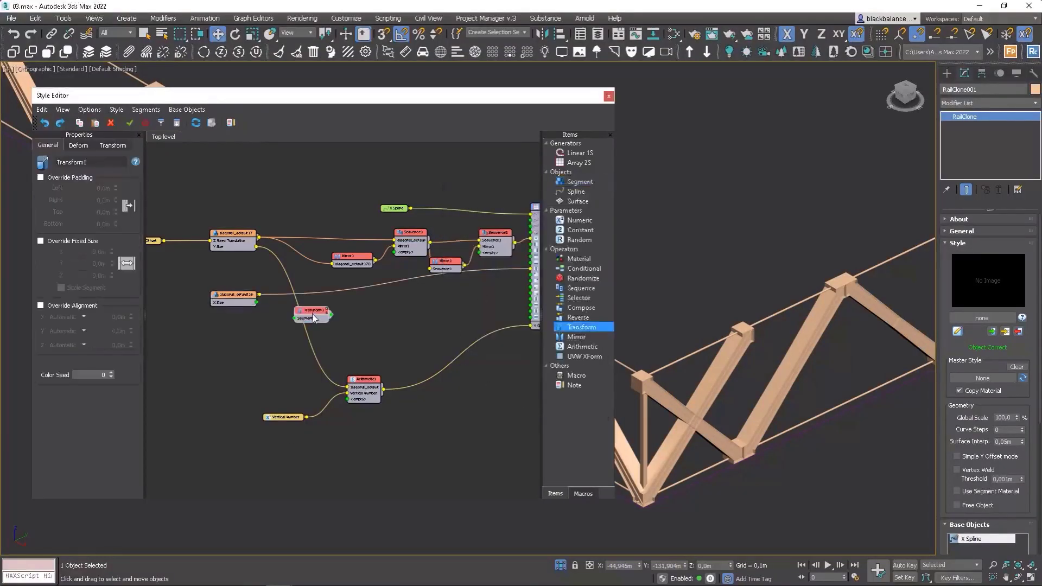
{"action": "right_click", "coordinate": [327, 318]}
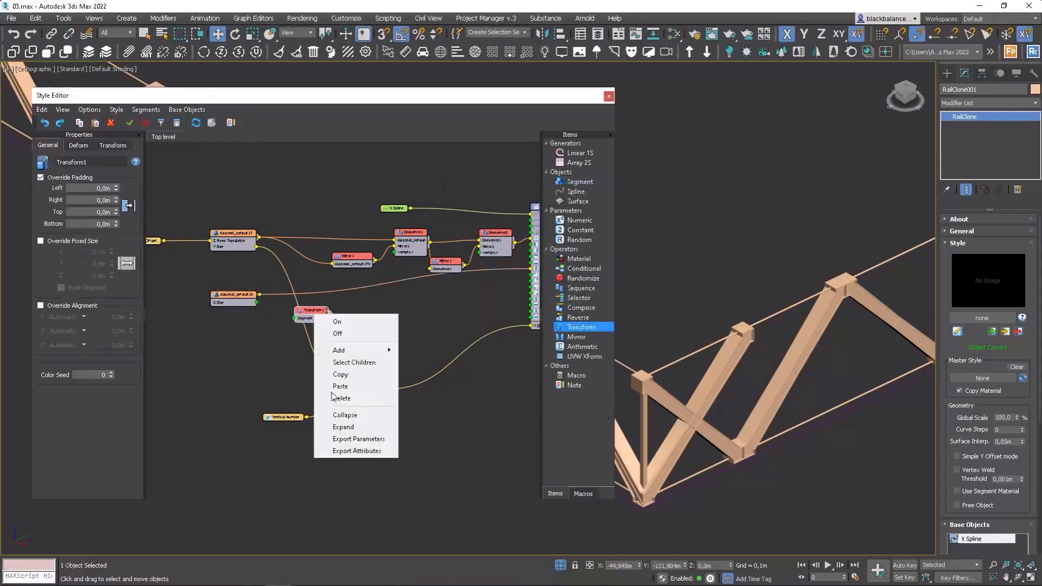
{"action": "left_click", "coordinate": [359, 439]}
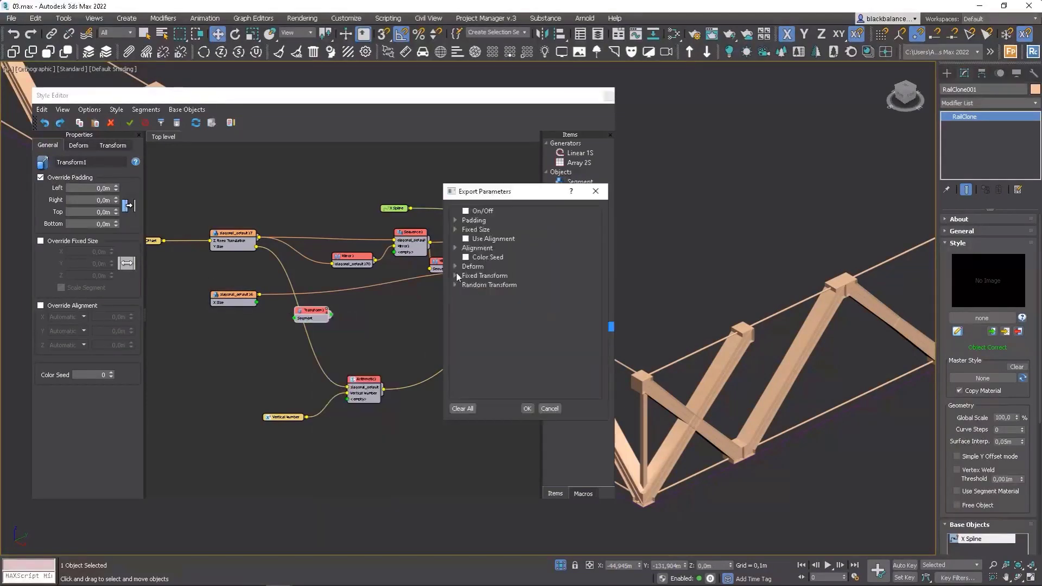
{"action": "left_click", "coordinate": [456, 220]}
{"action": "left_click", "coordinate": [526, 410]}
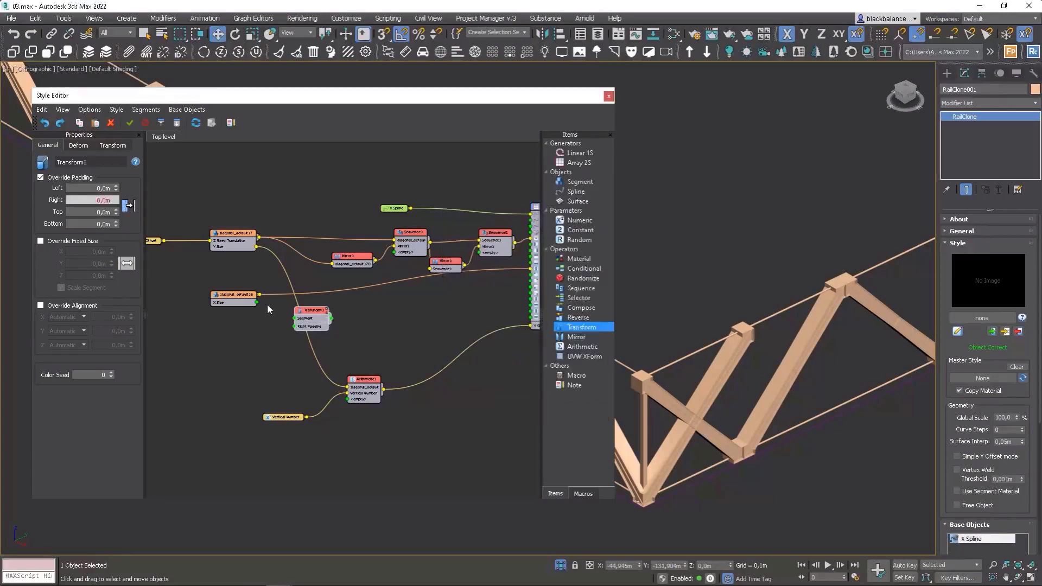
{"action": "left_click_drag", "start_coordinate": [260, 296], "coordinate": [533, 269]}
Reconnect the first diagonal segment node to the Mirror operator.
{"action": "scroll", "coordinate": [791, 337], "scroll_direction": "down", "scroll_amount": 5}
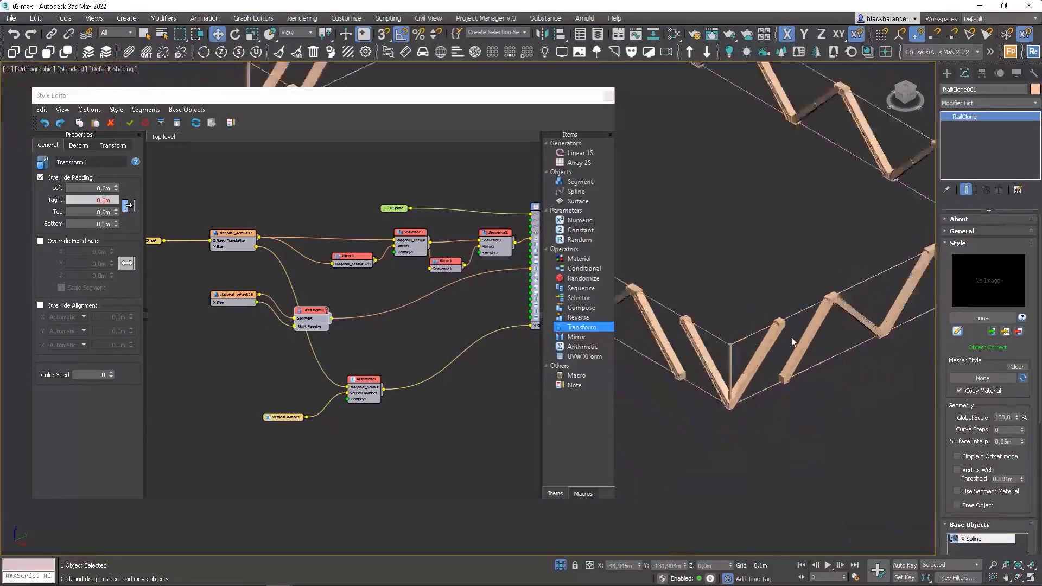
{"action": "middle_click_drag", "start_coordinate": [781, 335], "coordinate": [826, 324], "text": "alt"}
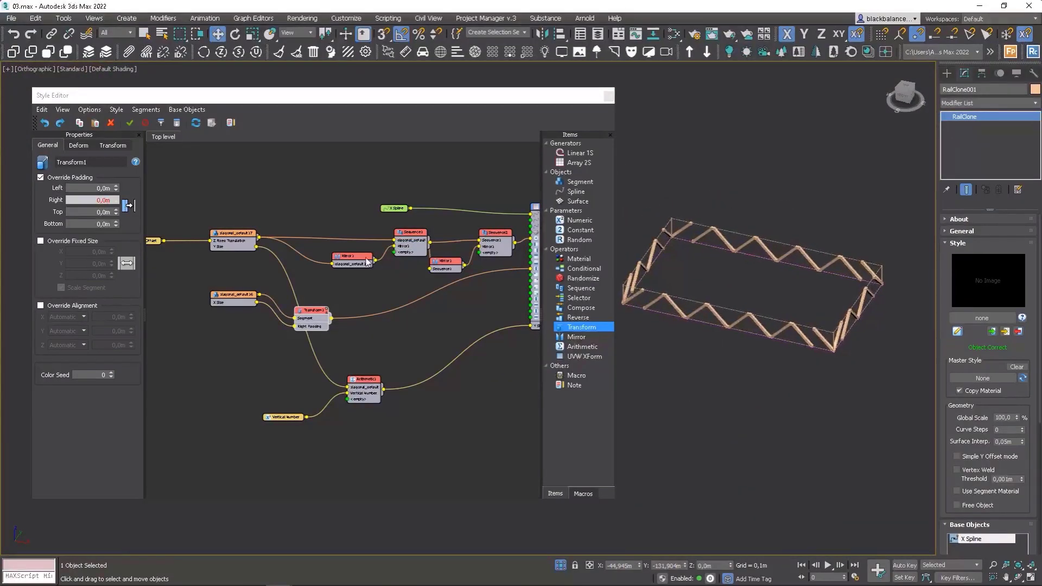
{"action": "left_click_drag", "start_coordinate": [375, 260], "coordinate": [395, 239]}
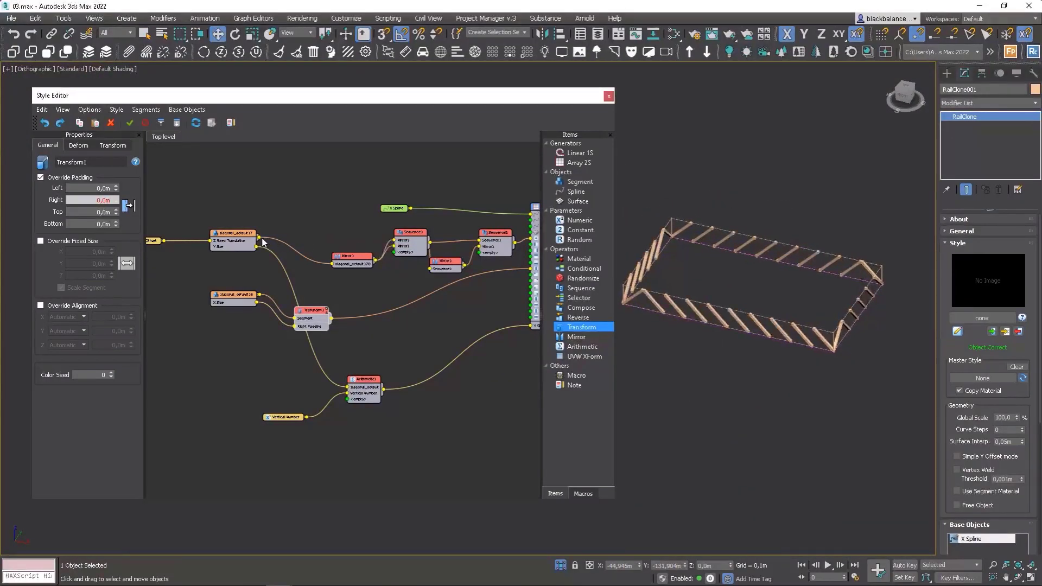
{"action": "left_click_drag", "start_coordinate": [259, 238], "coordinate": [345, 232]}
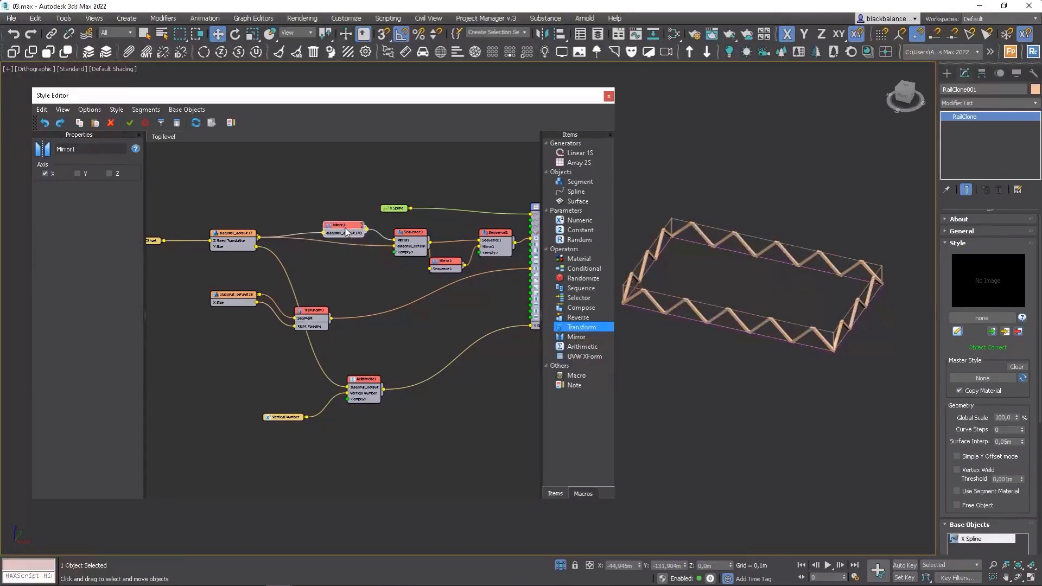
{"action": "middle_click_drag", "start_coordinate": [868, 336], "coordinate": [808, 349], "text": "alt"}
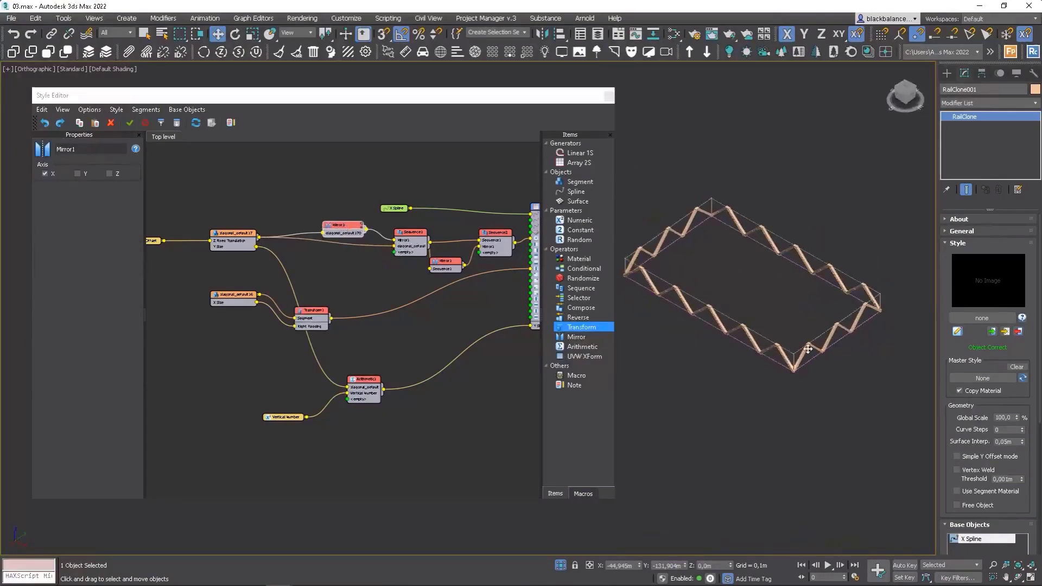
{"action": "scroll", "coordinate": [782, 347], "scroll_direction": "up", "scroll_amount": 8}
{"action": "middle_click_drag", "start_coordinate": [778, 318], "coordinate": [762, 366], "text": "alt"}
{"action": "scroll", "coordinate": [749, 316], "scroll_direction": "down", "scroll_amount": 5}
Set the Spline Offset parameter's value to -50.
{"action": "left_click_drag", "start_coordinate": [240, 299], "coordinate": [242, 322]}
{"action": "left_click_drag", "start_coordinate": [1016, 508], "coordinate": [1018, 291]}
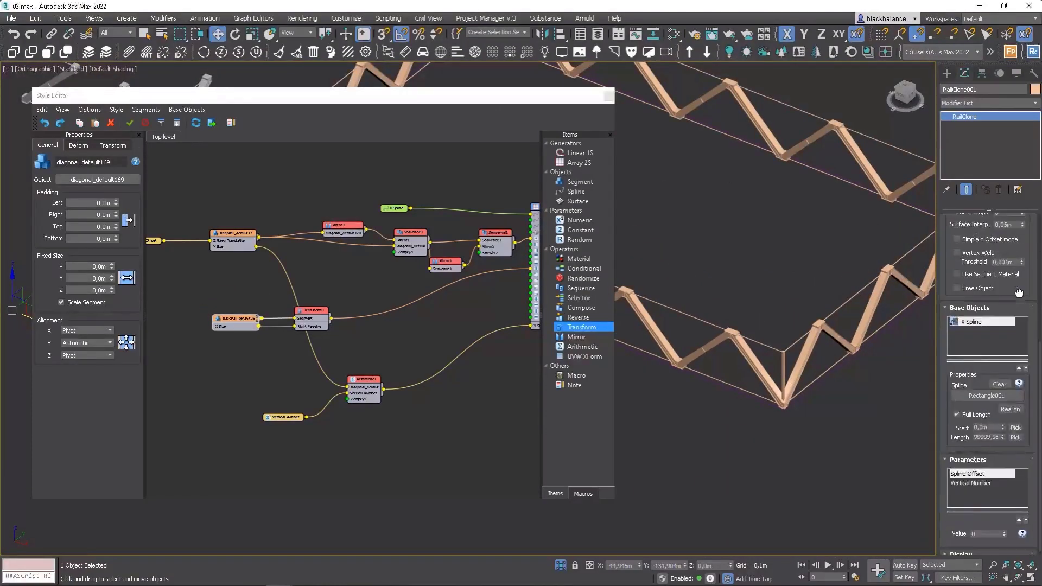
{"action": "left_click", "coordinate": [971, 484]}
{"action": "left_click", "coordinate": [971, 473]}
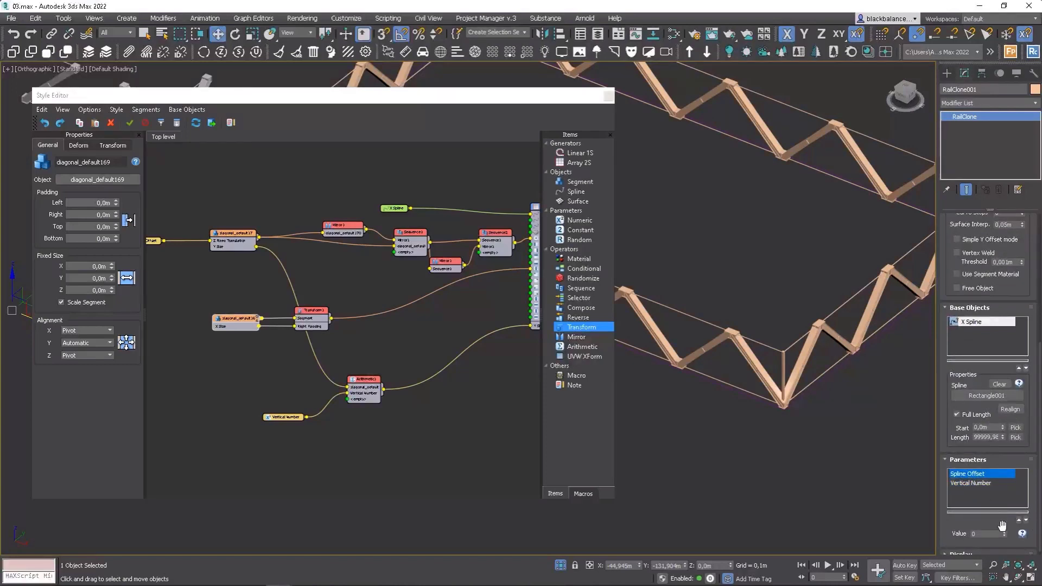
{"action": "left_click", "coordinate": [976, 534]}
{"action": "type", "text": "-1"}
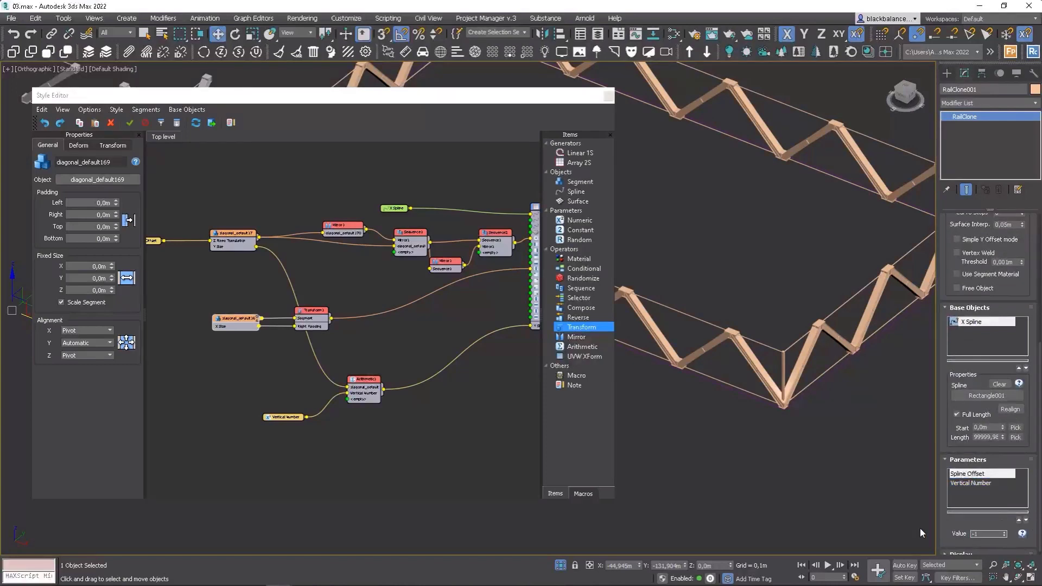
{"action": "key", "text": "BackSpace"}
{"action": "type", "text": "50"}
{"action": "key", "text": "Return"}
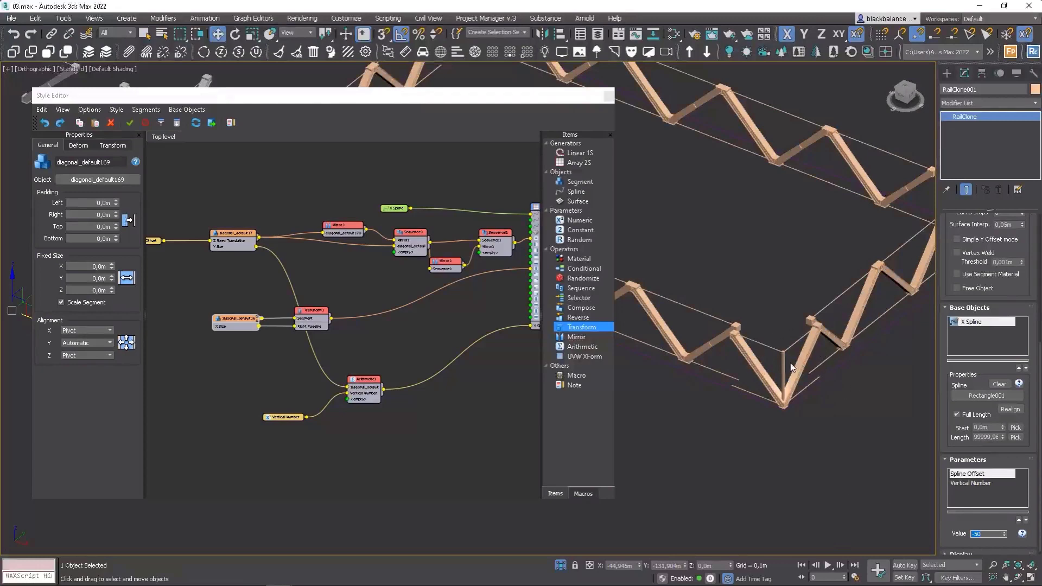
{"action": "middle_click_drag", "start_coordinate": [790, 362], "coordinate": [779, 344], "text": "alt"}
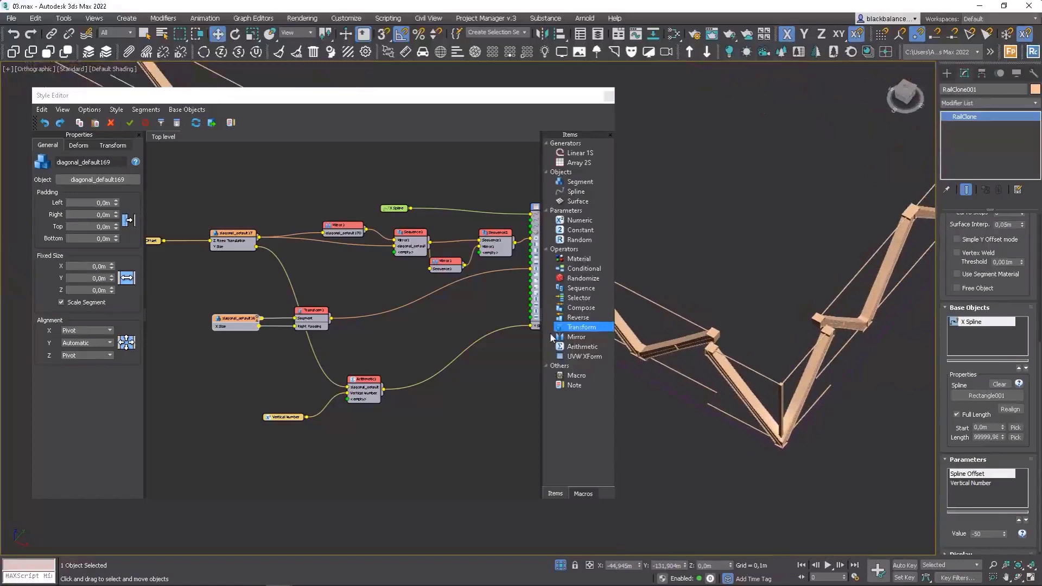
Add a second Transform operator and export its fixed translation parameters as inputs.
{"action": "left_click_drag", "start_coordinate": [585, 332], "coordinate": [376, 304]}
{"action": "right_click", "coordinate": [376, 303]}
{"action": "left_click", "coordinate": [420, 424]}
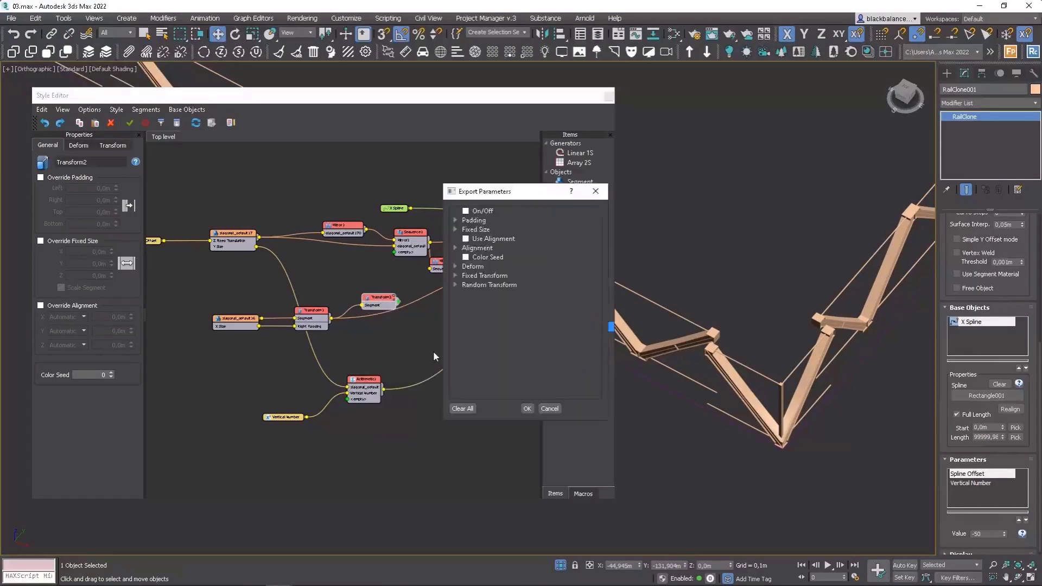
{"action": "left_click", "coordinate": [455, 276]}
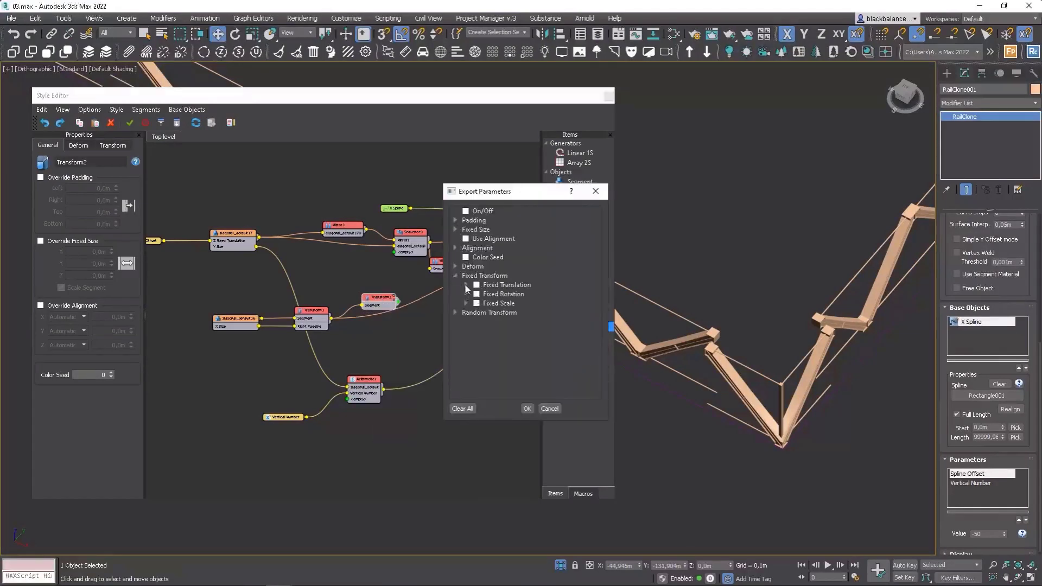
{"action": "left_click", "coordinate": [465, 285]}
{"action": "left_click", "coordinate": [477, 285]}
{"action": "left_click", "coordinate": [527, 408]}
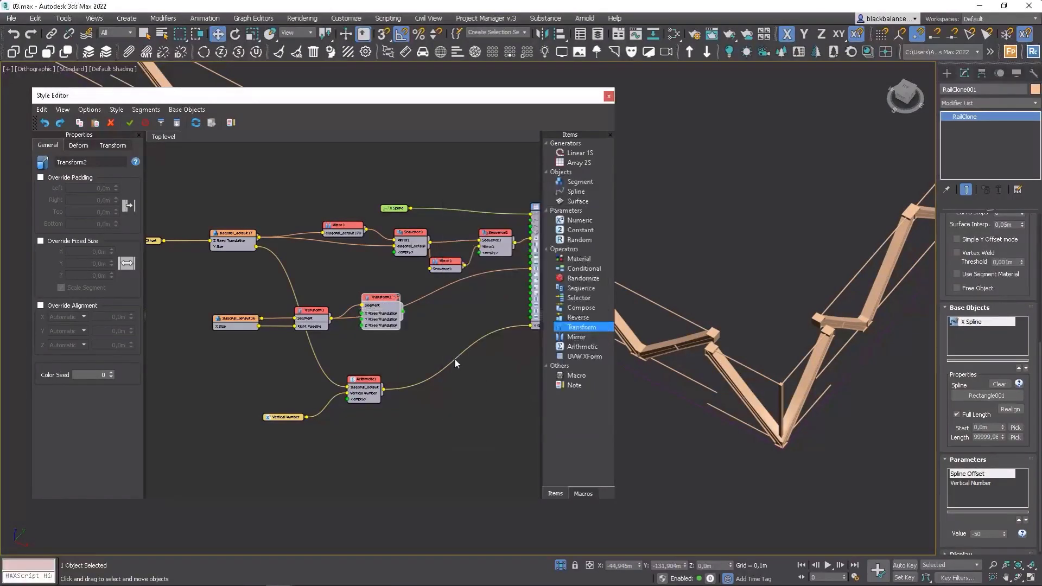
Wire the Spline Offset parameter into the second Transform's Y and Z fixed translation inputs.
{"action": "left_click_drag", "start_coordinate": [402, 304], "coordinate": [402, 311]}
{"action": "middle_click_drag", "start_coordinate": [167, 245], "coordinate": [190, 242]}
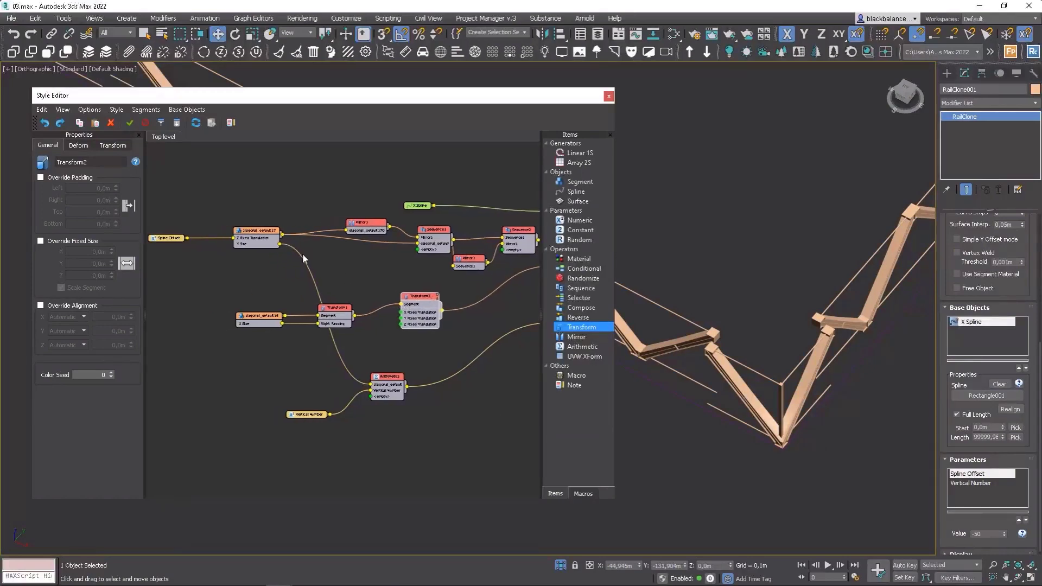
{"action": "left_click_drag", "start_coordinate": [186, 238], "coordinate": [401, 325]}
{"action": "left_click_drag", "start_coordinate": [187, 238], "coordinate": [402, 318]}
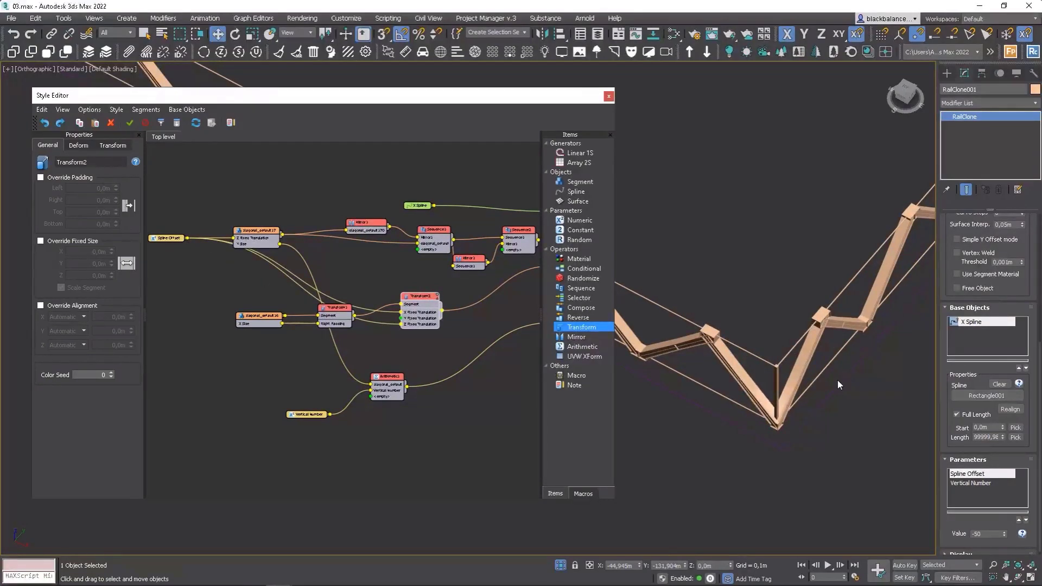
Set the Spline Offset parameter's value to -74.
{"action": "middle_click_drag", "start_coordinate": [776, 386], "coordinate": [788, 389], "text": "alt"}
{"action": "scroll", "coordinate": [800, 346], "scroll_direction": "up", "scroll_amount": 6}
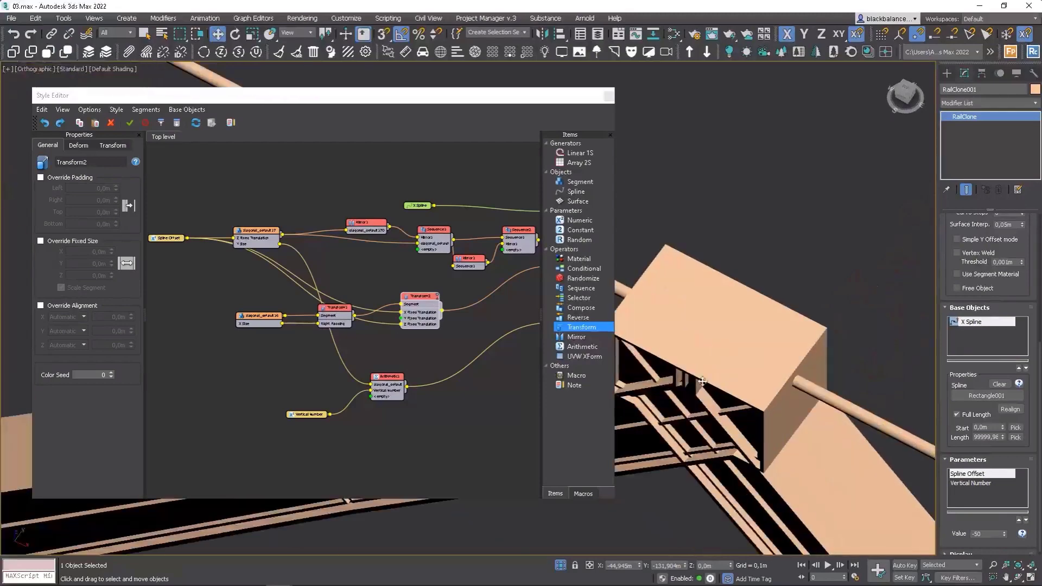
{"action": "scroll", "coordinate": [800, 345], "scroll_direction": "down", "scroll_amount": 5}
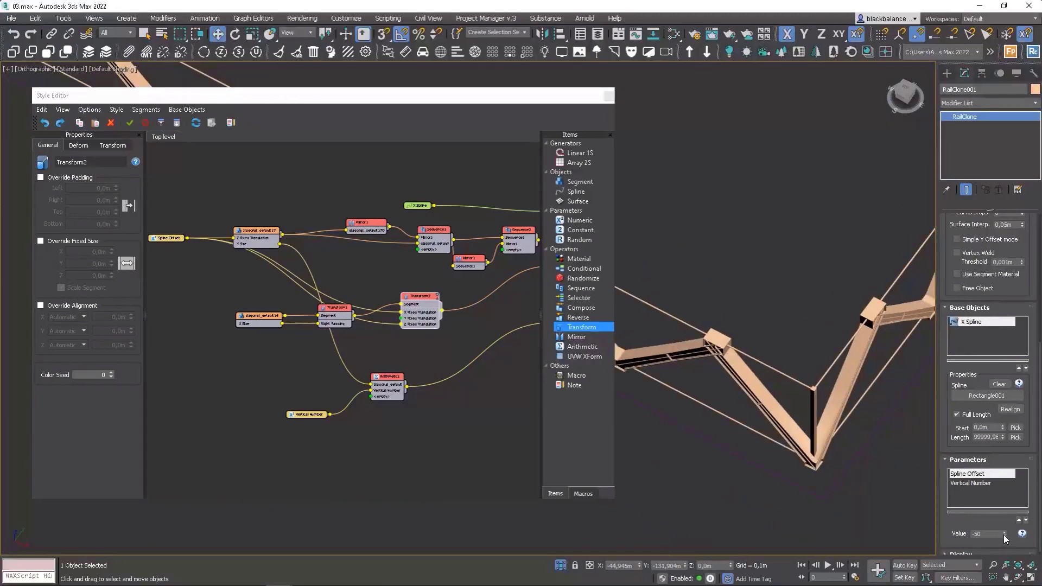
{"action": "left_click_drag", "start_coordinate": [1004, 537], "coordinate": [1002, 542]}
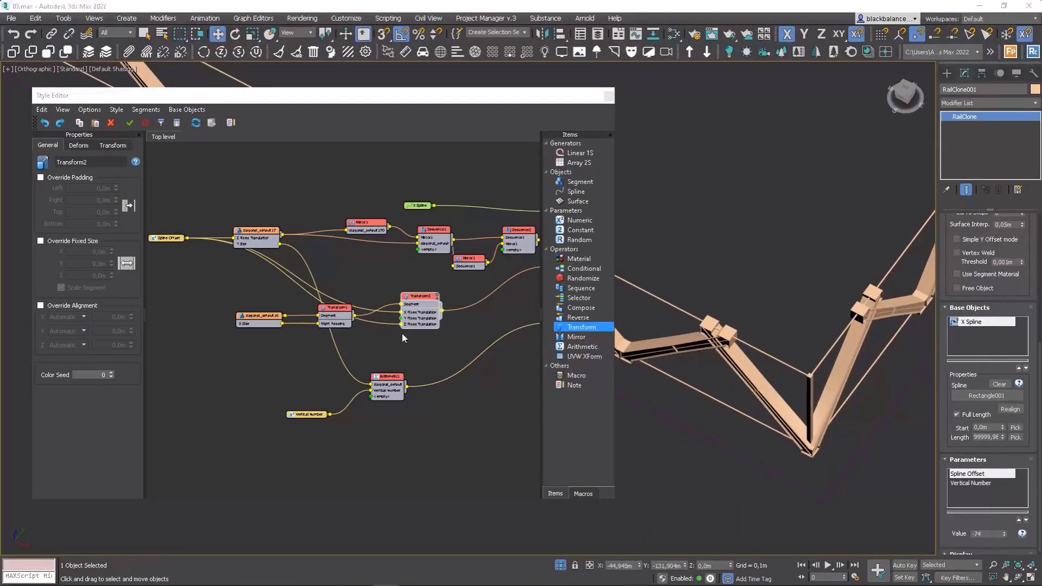
Feed the second diagonal segment into the second Transform and connect the first Transform's output to the array generator.
{"action": "middle_click_drag", "start_coordinate": [385, 327], "coordinate": [310, 313]}
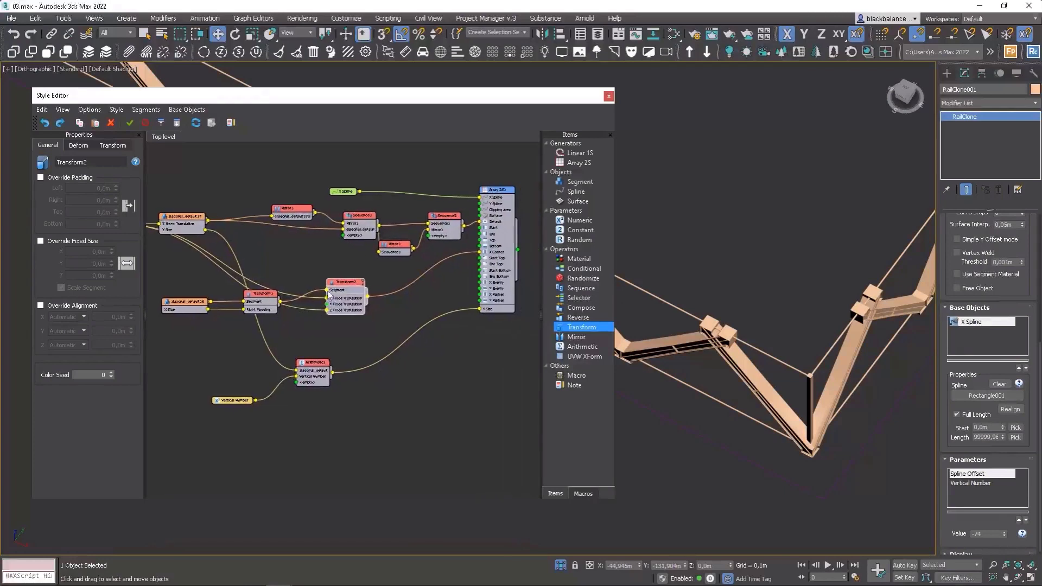
{"action": "left_click_drag", "start_coordinate": [346, 288], "coordinate": [312, 285]}
{"action": "left_click", "coordinate": [251, 302]}
{"action": "left_click_drag", "start_coordinate": [252, 302], "coordinate": [247, 319]}
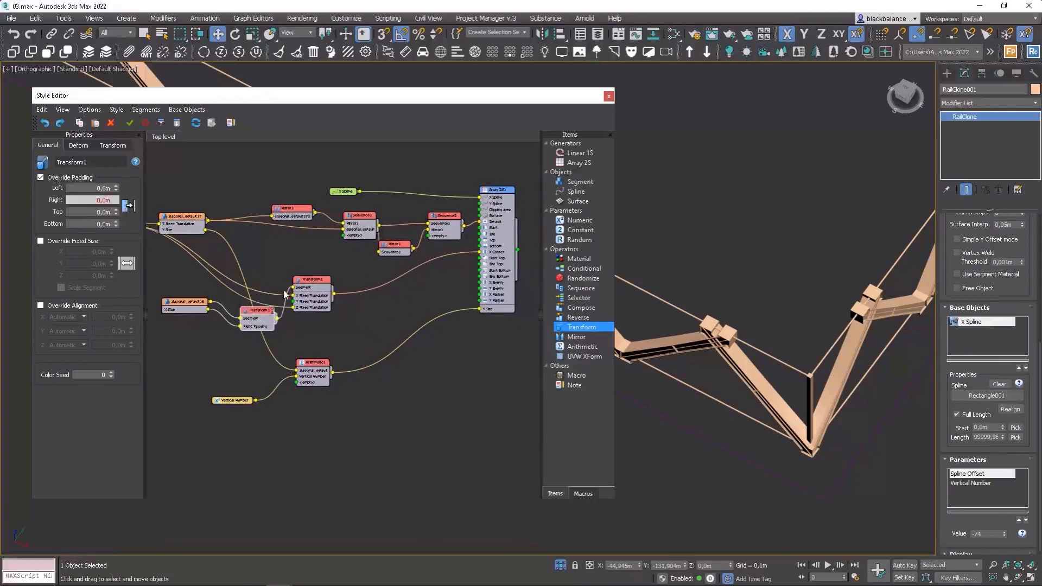
{"action": "left_click_drag", "start_coordinate": [290, 288], "coordinate": [293, 287]}
{"action": "left_click_drag", "start_coordinate": [211, 302], "coordinate": [293, 288]}
{"action": "left_click_drag", "start_coordinate": [257, 324], "coordinate": [364, 333]}
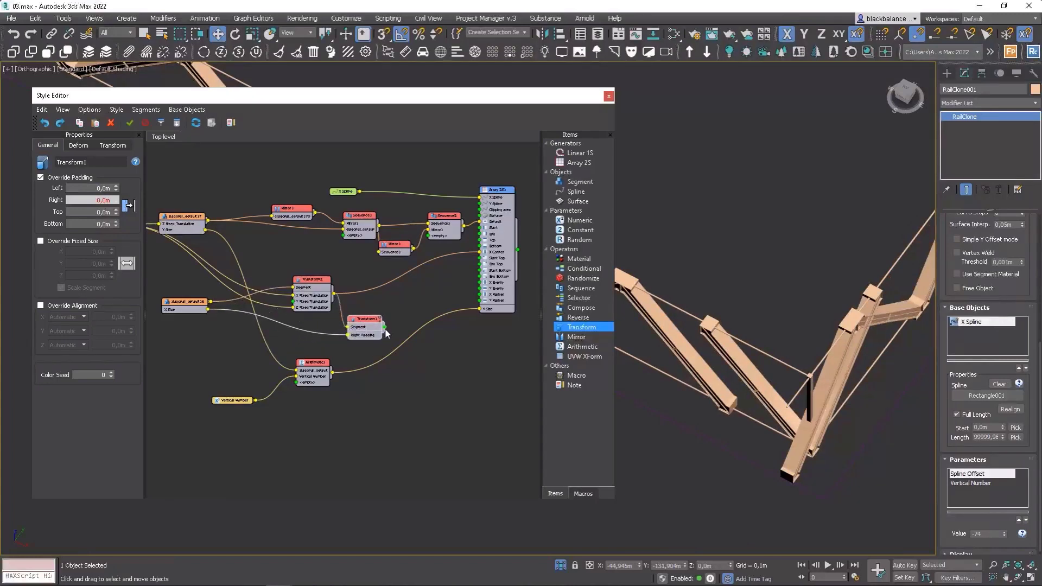
{"action": "left_click_drag", "start_coordinate": [385, 327], "coordinate": [480, 252]}
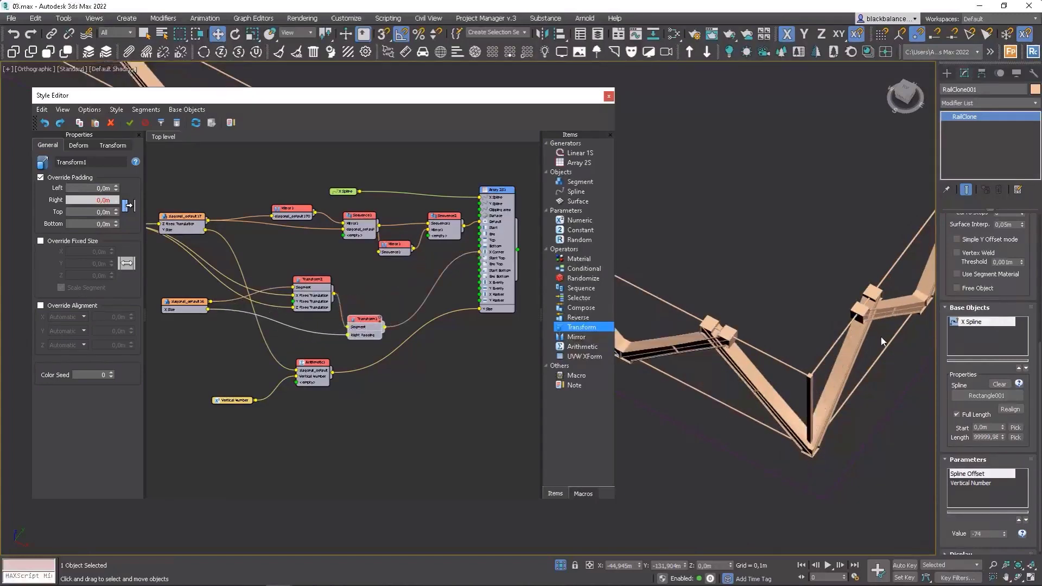
Export the first Transform's Left Padding parameter as a node input.
{"action": "middle_click_drag", "start_coordinate": [844, 340], "coordinate": [780, 312], "text": "alt"}
{"action": "scroll", "coordinate": [728, 314], "scroll_direction": "down", "scroll_amount": 3}
{"action": "left_click_drag", "start_coordinate": [365, 320], "coordinate": [376, 307]}
{"action": "left_click_drag", "start_coordinate": [211, 310], "coordinate": [184, 315]}
{"action": "right_click", "coordinate": [372, 308]}
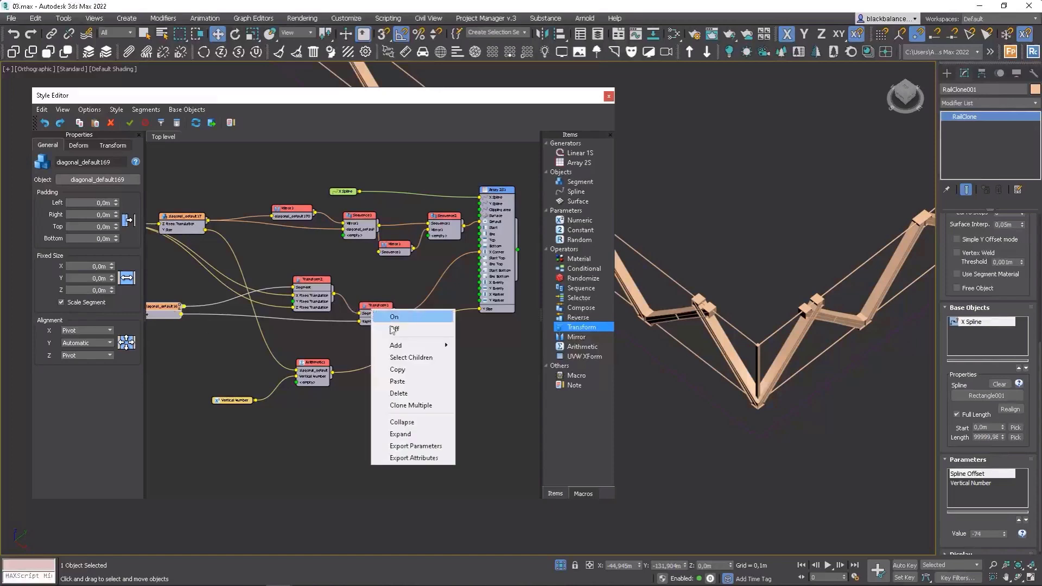
{"action": "left_click", "coordinate": [396, 441]}
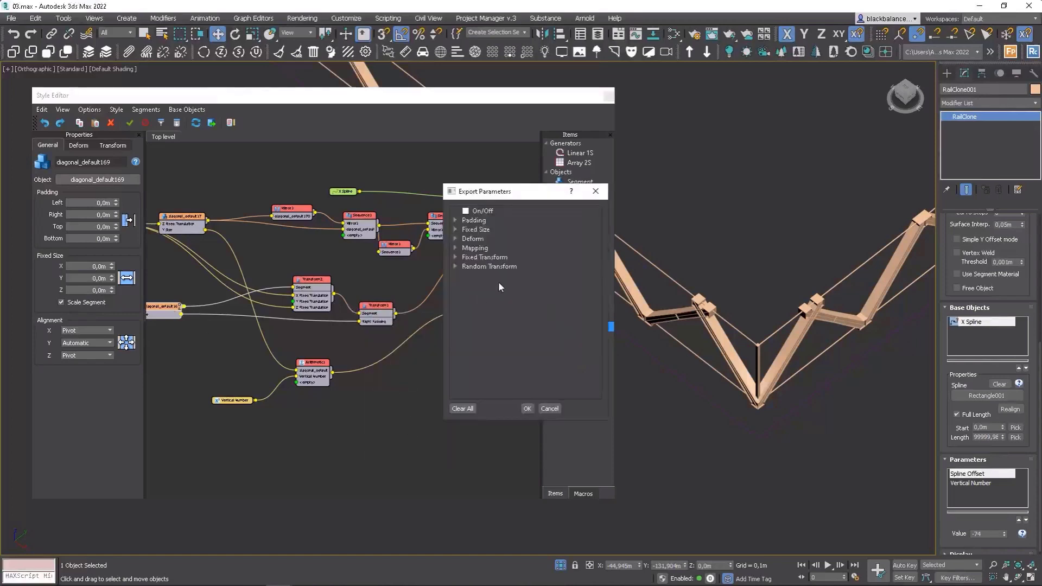
{"action": "left_click", "coordinate": [458, 223]}
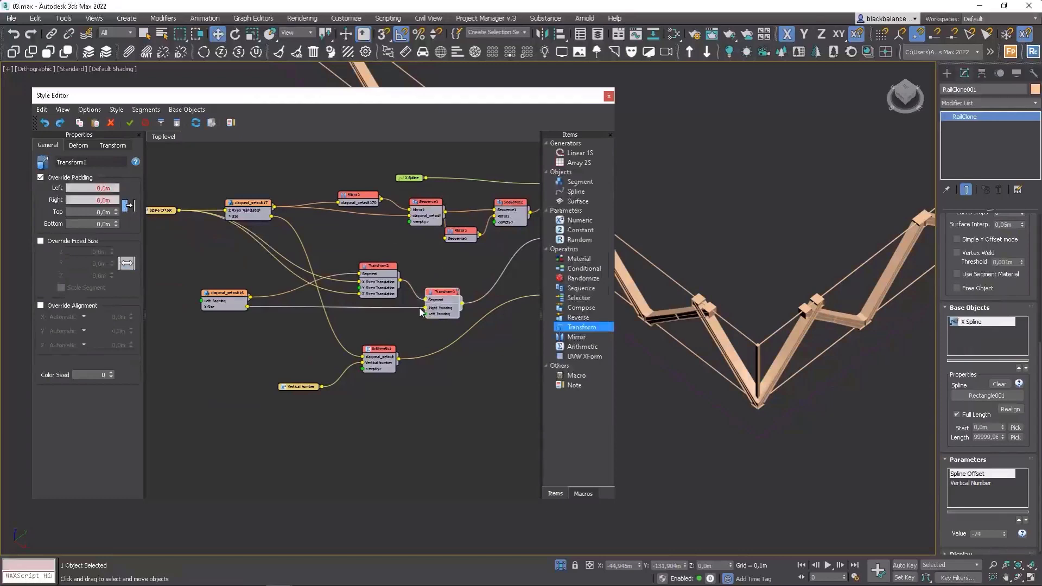
{"action": "scroll", "coordinate": [424, 309], "scroll_direction": "up", "scroll_amount": 1}
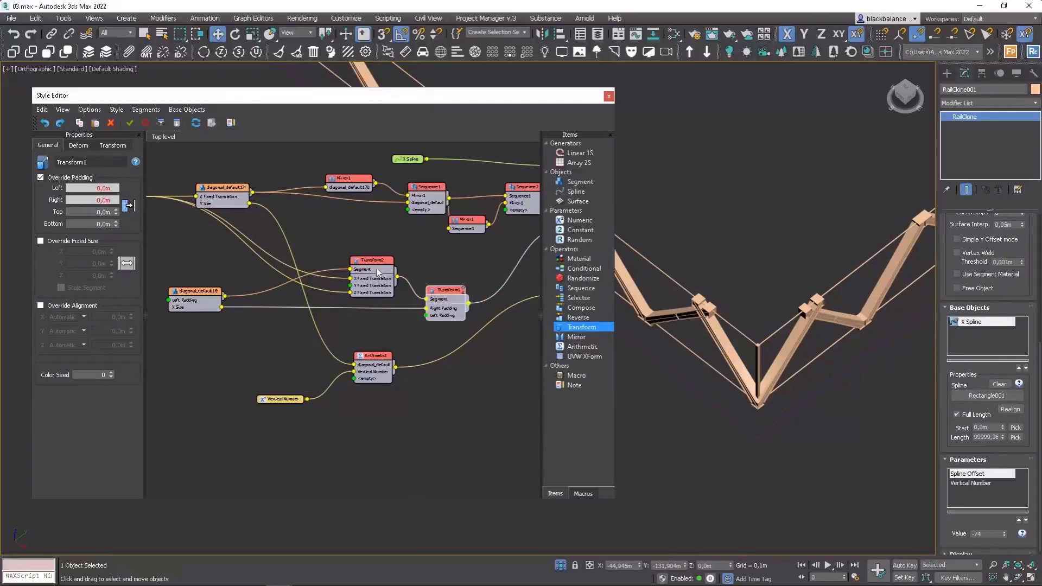
Wire the Spline Offset parameter into the first Transform's Left Padding input.
{"action": "left_click_drag", "start_coordinate": [371, 266], "coordinate": [342, 254]}
{"action": "left_click", "coordinate": [441, 296]}
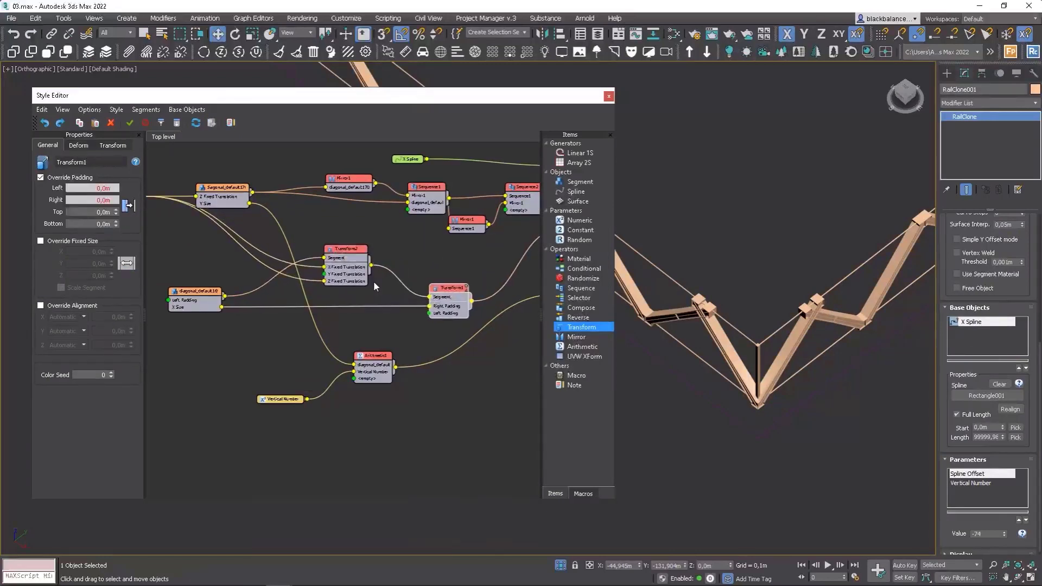
{"action": "scroll", "coordinate": [373, 281], "scroll_direction": "down", "scroll_amount": 2}
{"action": "left_click_drag", "start_coordinate": [200, 216], "coordinate": [418, 306]}
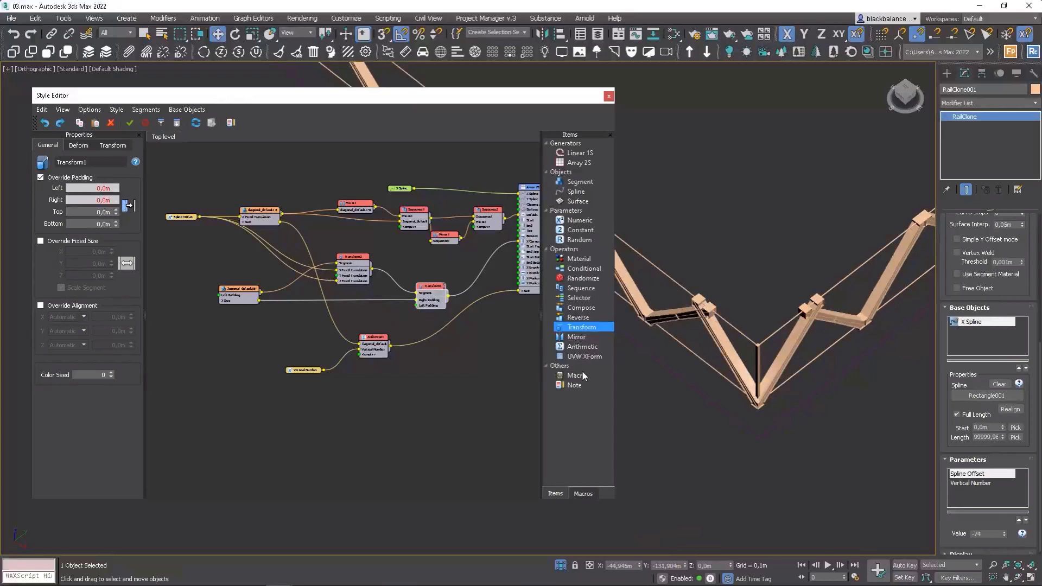
Add an Arithmetic operator set to Multiply and feed the Spline Offset parameter into it.
{"action": "left_click_drag", "start_coordinate": [582, 347], "coordinate": [310, 327]}
{"action": "left_click", "coordinate": [119, 176]}
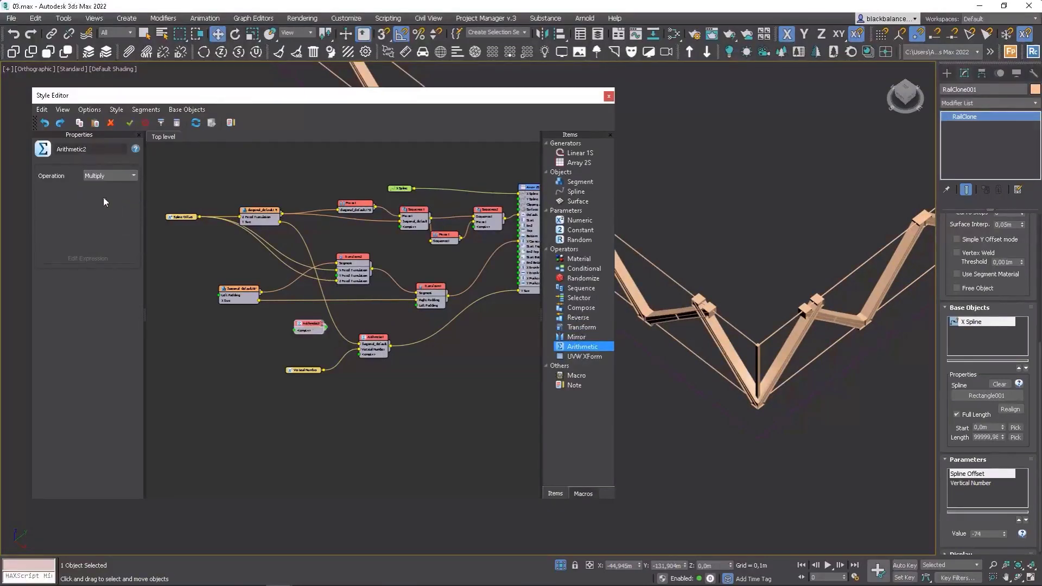
{"action": "left_click_drag", "start_coordinate": [199, 217], "coordinate": [296, 329]}
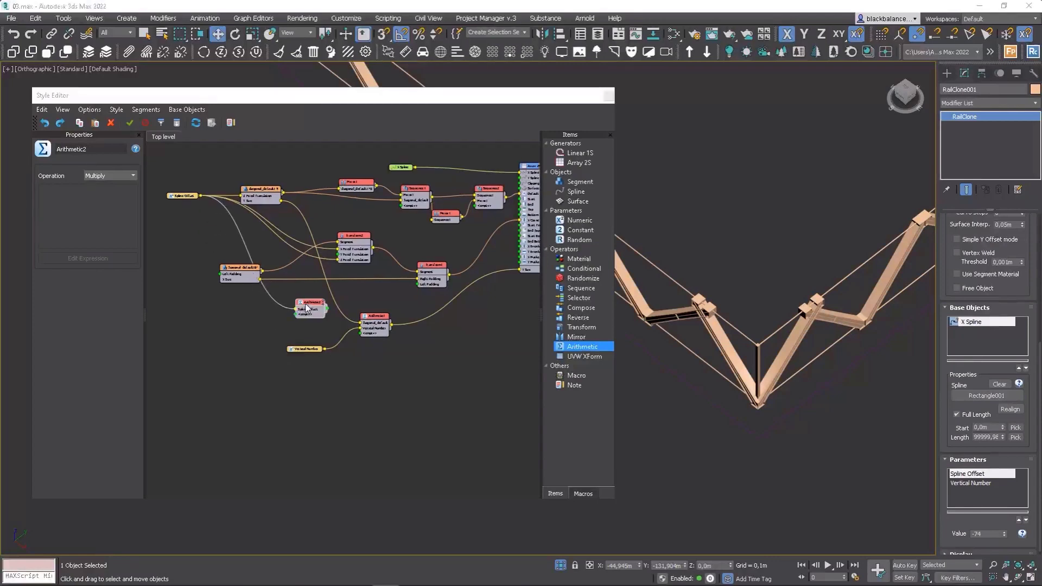
Add an integer Constant with value -1 as the Multiply operator's second input.
{"action": "scroll", "coordinate": [297, 315], "scroll_direction": "up", "scroll_amount": 4}
{"action": "left_click_drag", "start_coordinate": [292, 313], "coordinate": [226, 328]}
{"action": "mouse_move", "coordinate": [252, 334]}
{"action": "left_click", "coordinate": [319, 347]}
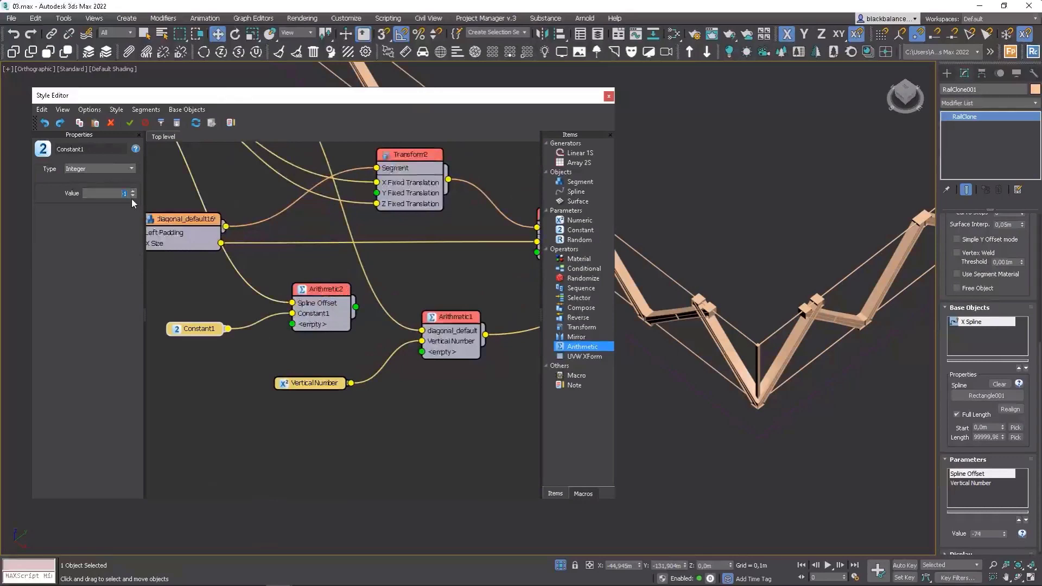
Connect the Multiply operator's output to the first Transform's Left Padding input.
{"action": "scroll", "coordinate": [329, 317], "scroll_direction": "down", "scroll_amount": 3}
{"action": "left_click_drag", "start_coordinate": [325, 312], "coordinate": [445, 277]}
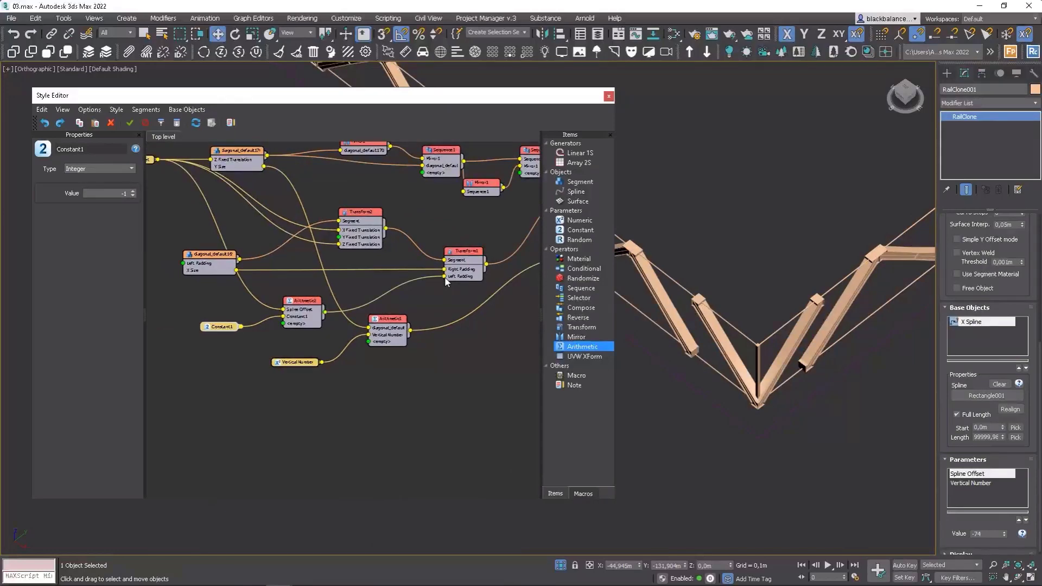
{"action": "scroll", "coordinate": [799, 321], "scroll_direction": "down", "scroll_amount": 5}
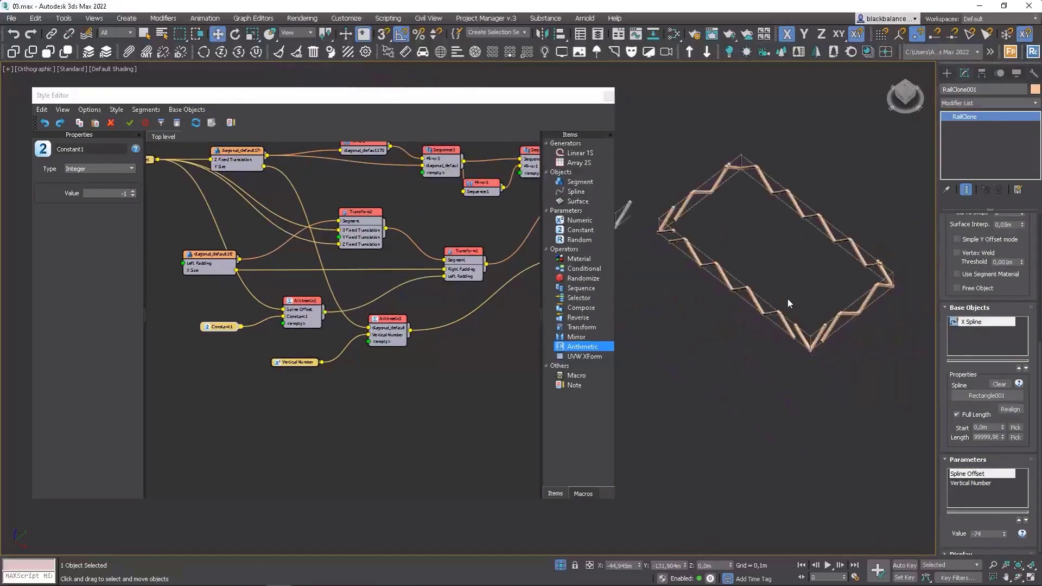
{"action": "mouse_move", "coordinate": [788, 297]}
{"action": "middle_mouse_down", "text": "alt"}
{"action": "mouse_move", "coordinate": [787, 250]}
{"action": "mouse_move", "coordinate": [791, 317]}
{"action": "middle_mouse_up", "text": "alt"}
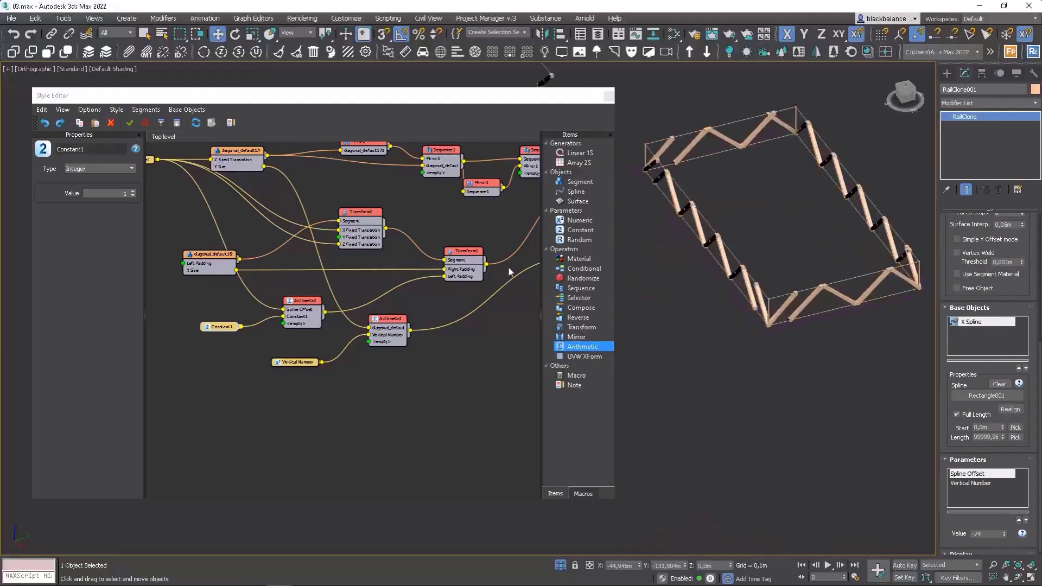
Add an Arithmetic Add operator combining the second diagonal's X Size with the Multiply result, feeding the first Transform's Left Padding.
{"action": "middle_click_drag", "start_coordinate": [465, 268], "coordinate": [424, 271]}
{"action": "scroll", "coordinate": [407, 279], "scroll_direction": "up", "scroll_amount": 1}
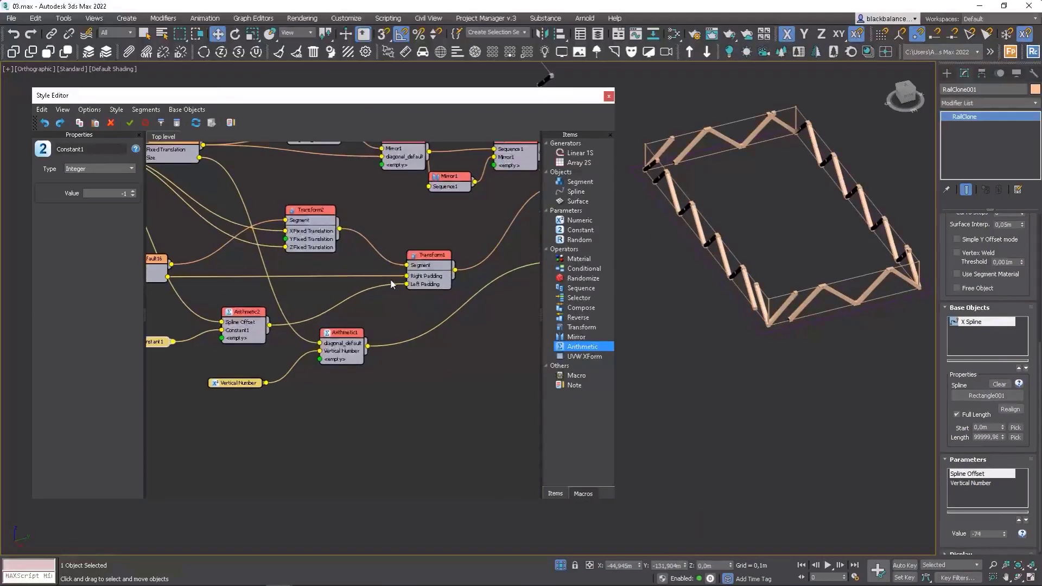
{"action": "left_click", "coordinate": [238, 321]}
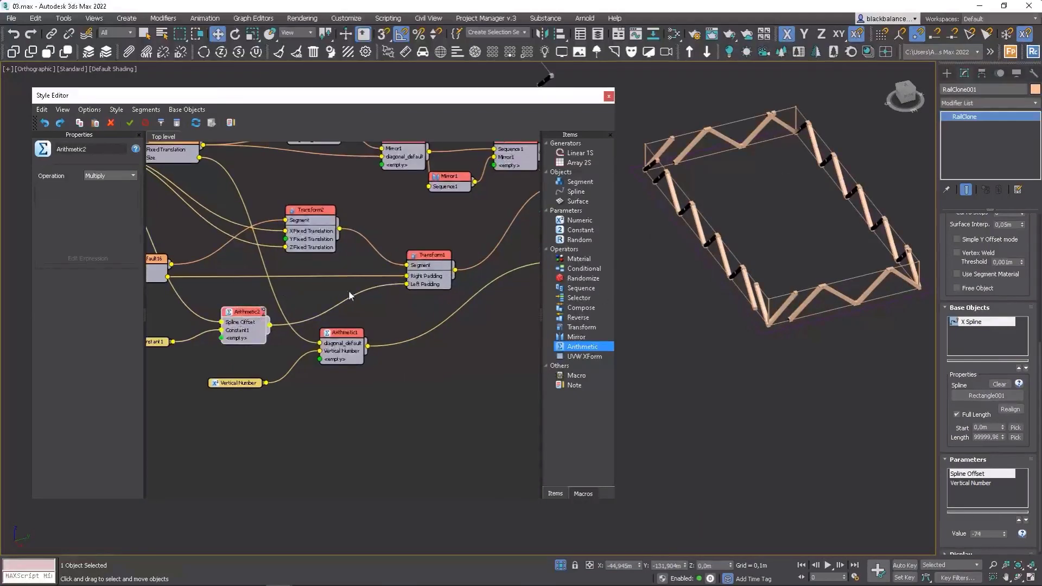
{"action": "left_click_drag", "start_coordinate": [430, 267], "coordinate": [451, 264]}
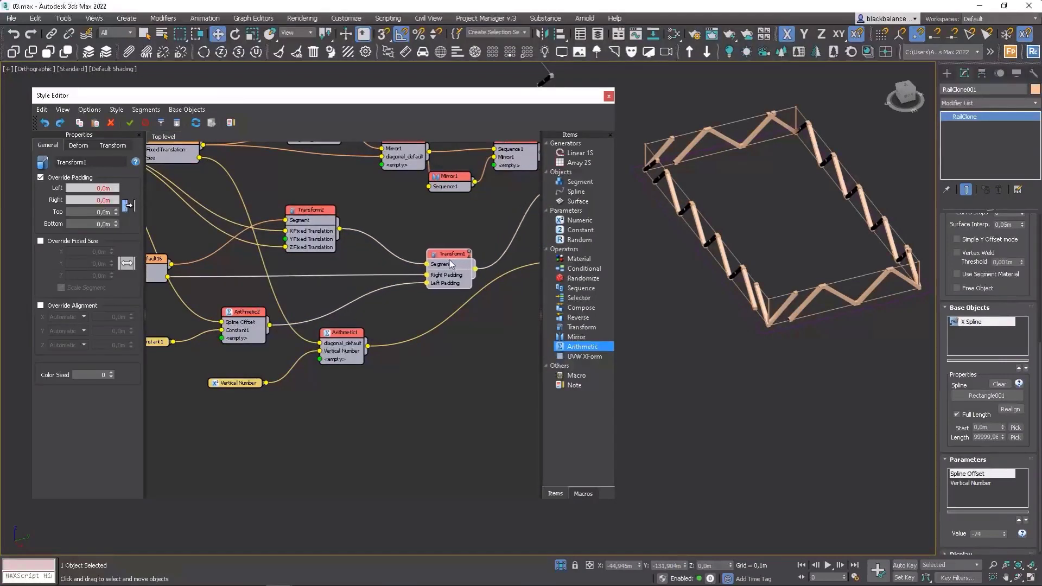
{"action": "left_click_drag", "start_coordinate": [584, 352], "coordinate": [350, 295]}
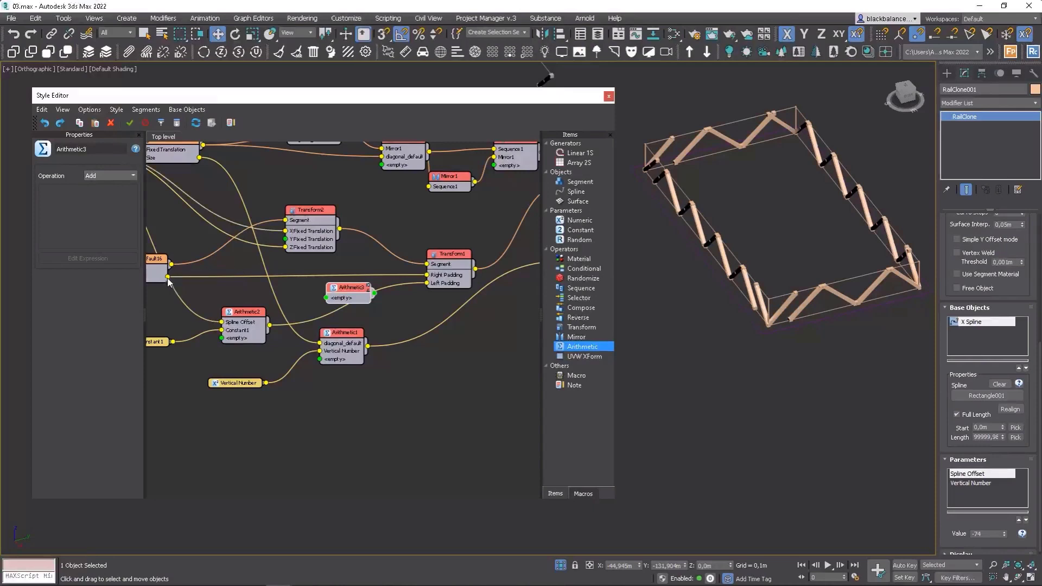
{"action": "left_click_drag", "start_coordinate": [169, 282], "coordinate": [327, 298]}
{"action": "left_click_drag", "start_coordinate": [269, 326], "coordinate": [326, 306]}
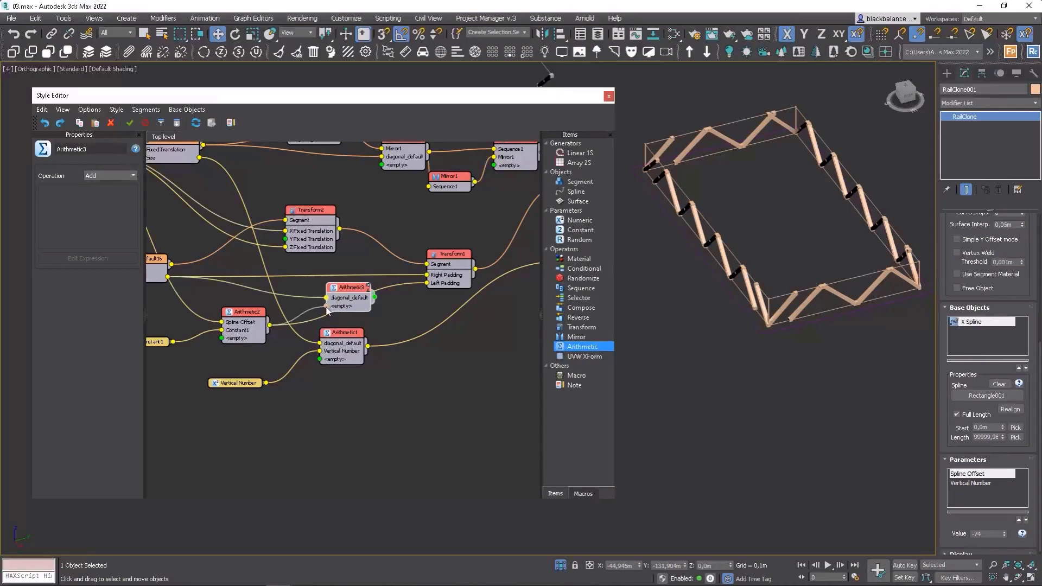
{"action": "left_click_drag", "start_coordinate": [430, 286], "coordinate": [430, 279]}
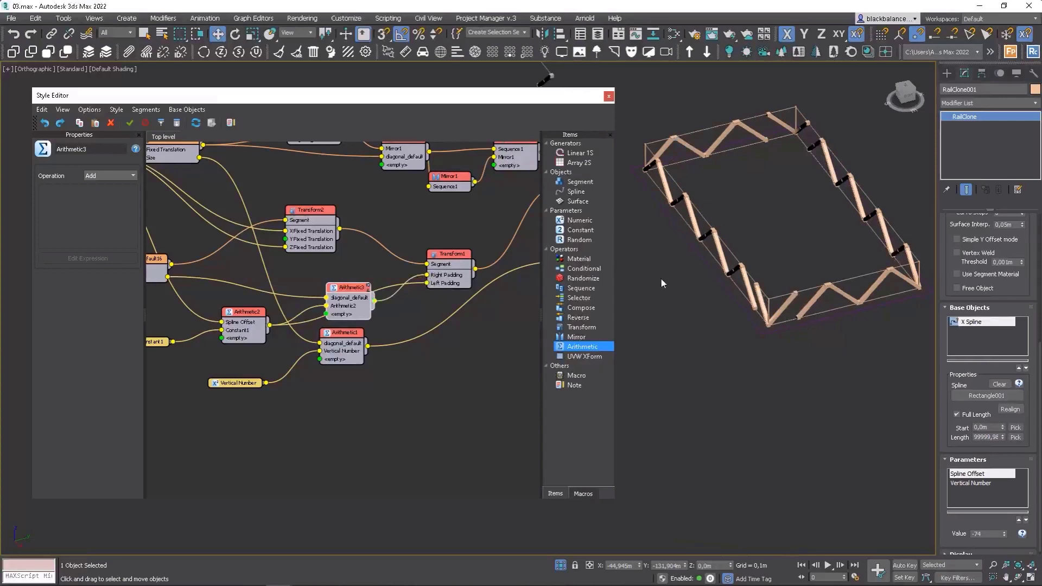
Reconnect the first diagonal segment directly into the first Sequence operator's input.
{"action": "scroll", "coordinate": [411, 250], "scroll_direction": "down", "scroll_amount": 2}
{"action": "left_click_drag", "start_coordinate": [329, 219], "coordinate": [370, 227]}
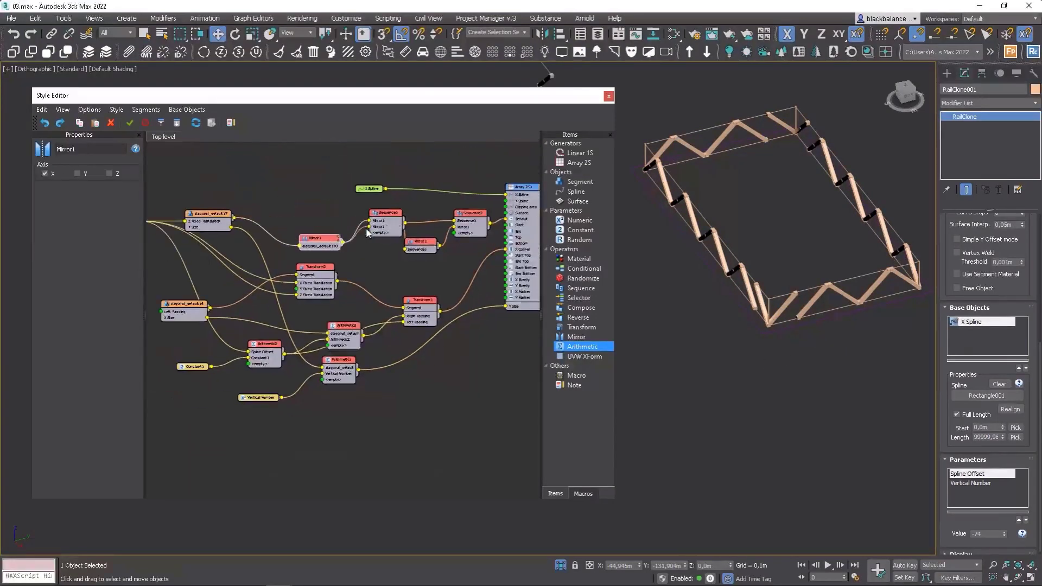
{"action": "left_click_drag", "start_coordinate": [235, 218], "coordinate": [371, 221]}
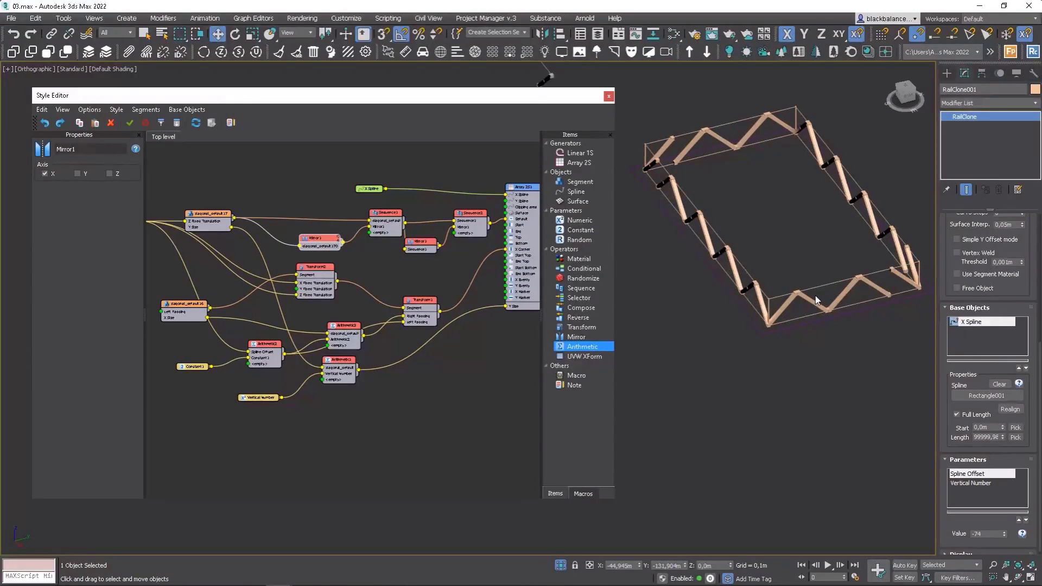
{"action": "mouse_move", "coordinate": [819, 295]}
{"action": "middle_mouse_down", "text": "alt"}
{"action": "mouse_move", "coordinate": [843, 294]}
{"action": "mouse_move", "coordinate": [822, 291]}
{"action": "middle_mouse_up", "text": "alt"}
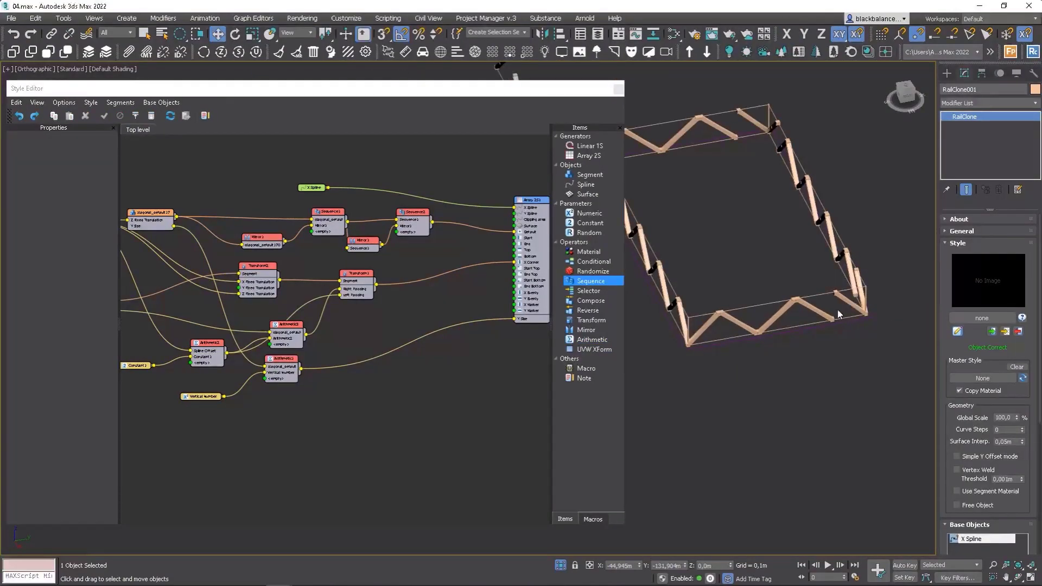
Select the rectangle spline and adjust its length to about 17.9 m.
{"action": "middle_click_drag", "start_coordinate": [838, 314], "coordinate": [876, 303]}
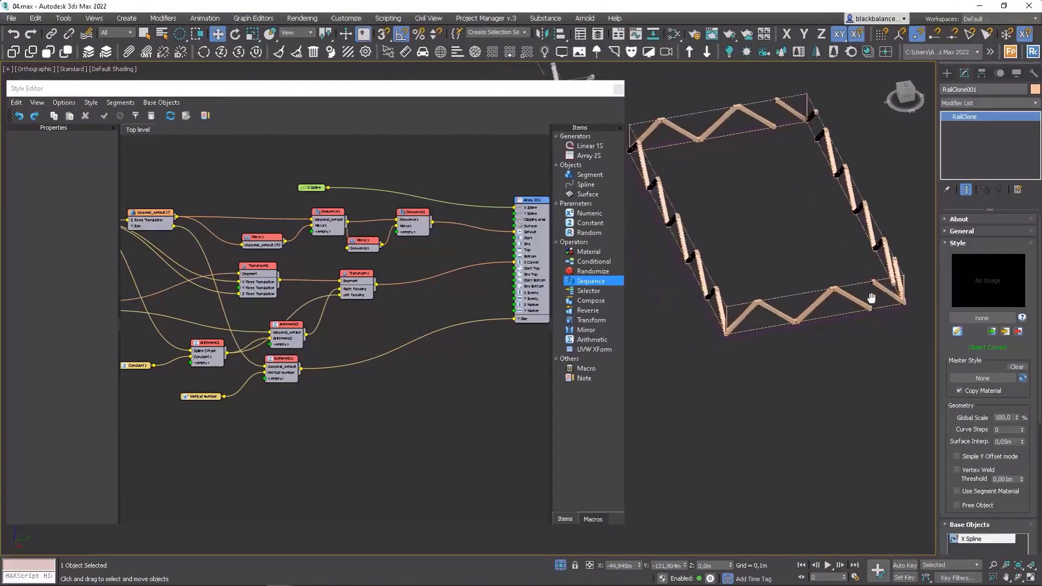
{"action": "left_click", "coordinate": [895, 310]}
{"action": "left_click_drag", "start_coordinate": [1021, 261], "coordinate": [1023, 249]}
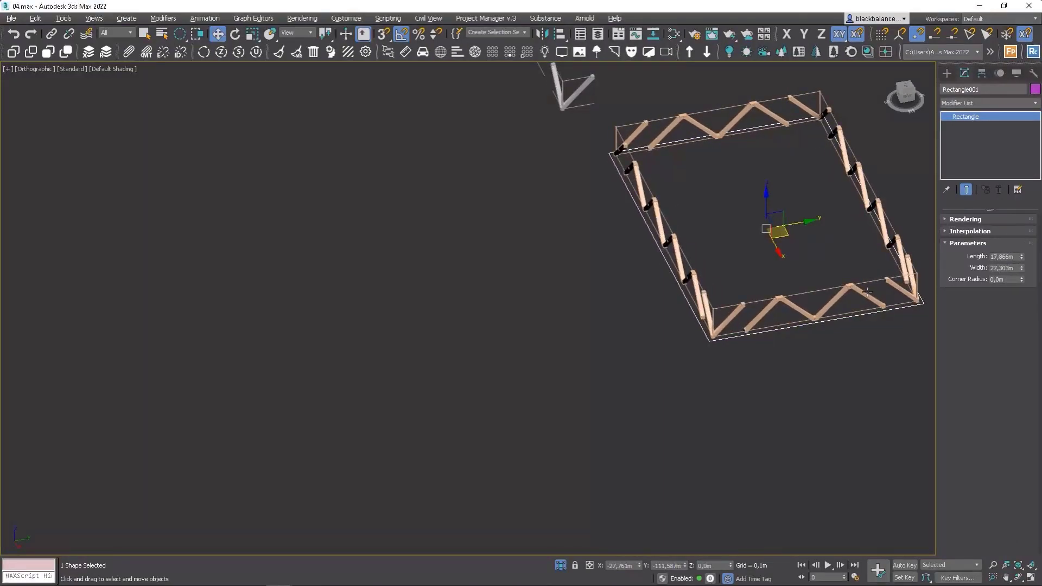
{"action": "middle_click_drag", "start_coordinate": [867, 293], "coordinate": [800, 306], "text": "alt"}
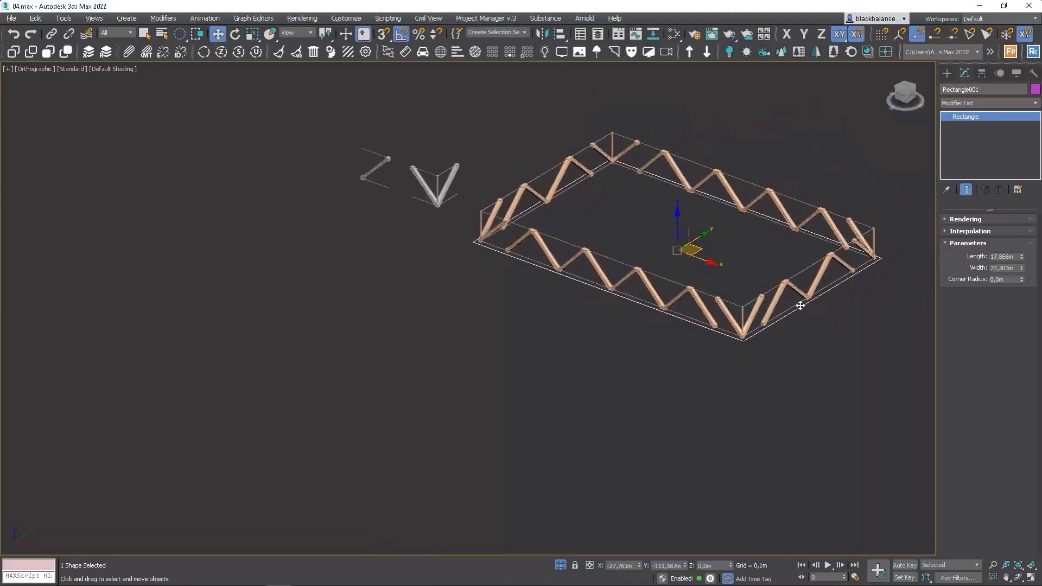
Reconnect the Mirror and the first diagonal segment into the first Sequence in swapped order.
{"action": "left_click", "coordinate": [804, 295]}
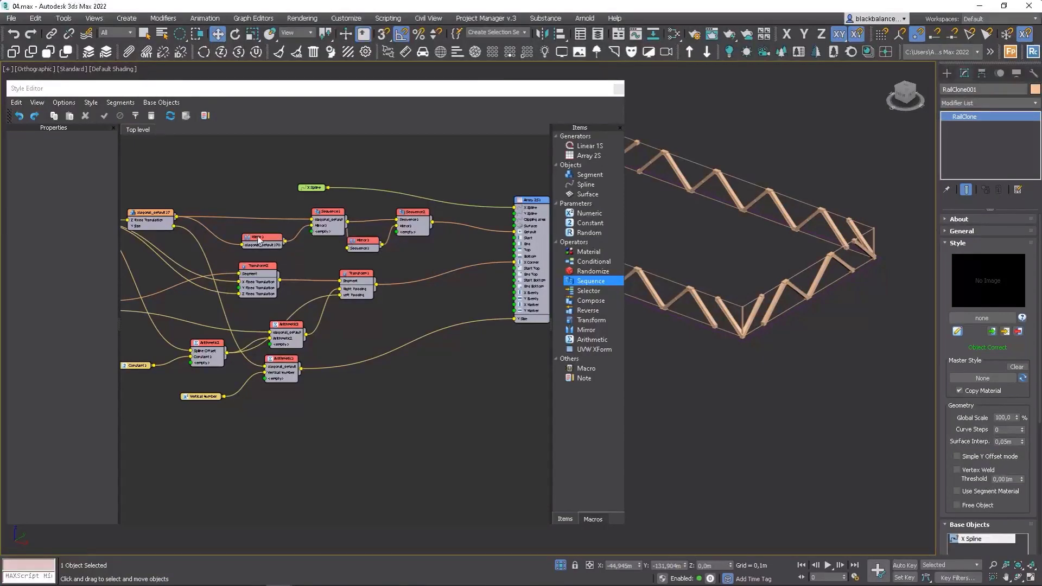
{"action": "left_click_drag", "start_coordinate": [284, 242], "coordinate": [312, 219]}
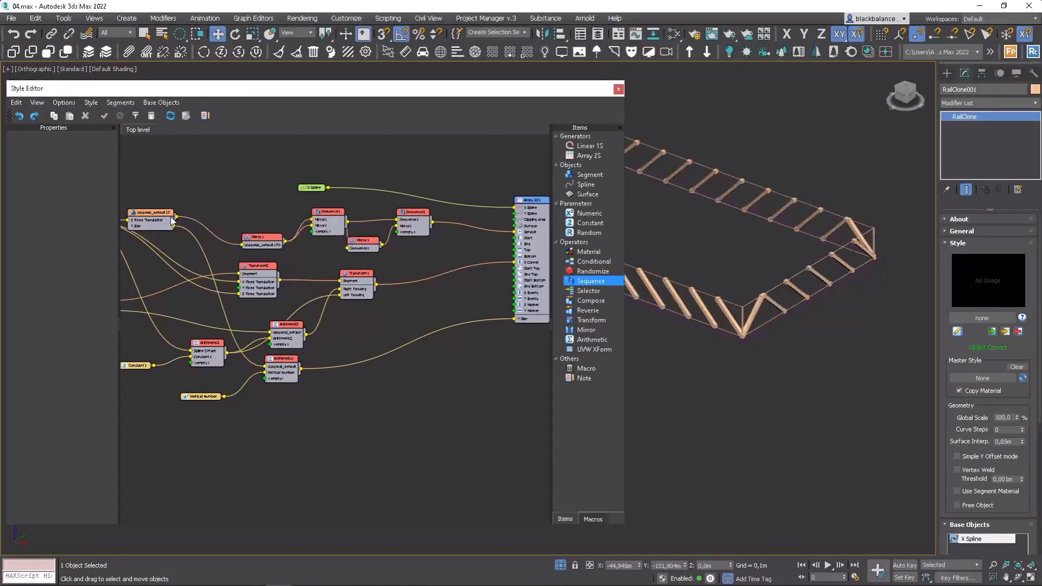
{"action": "left_click_drag", "start_coordinate": [166, 216], "coordinate": [312, 226]}
{"action": "left_click_drag", "start_coordinate": [253, 248], "coordinate": [255, 216]}
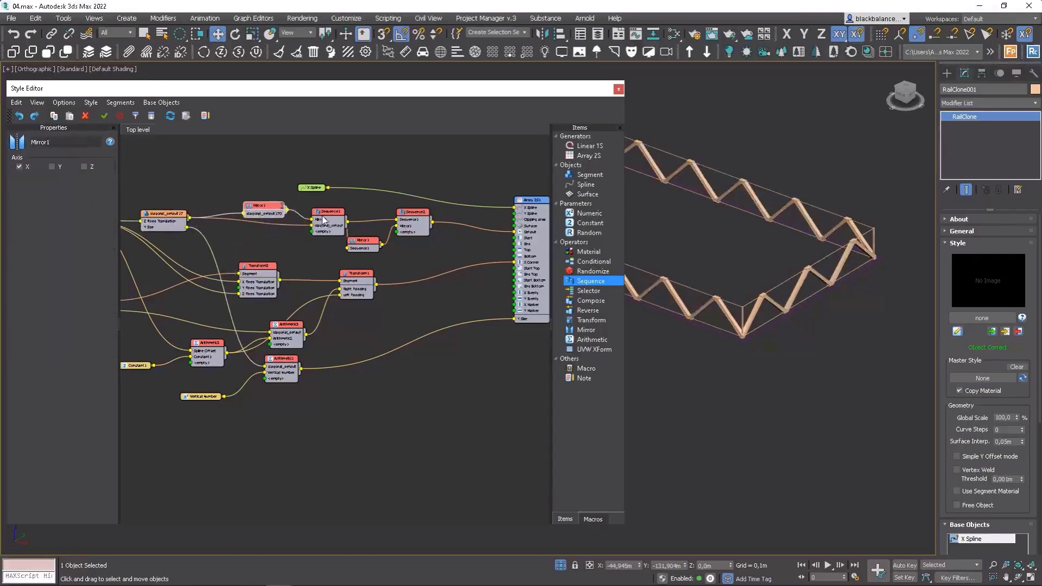
{"action": "left_click_drag", "start_coordinate": [324, 216], "coordinate": [318, 215]}
{"action": "middle_click_drag", "start_coordinate": [752, 321], "coordinate": [825, 342], "text": "alt"}
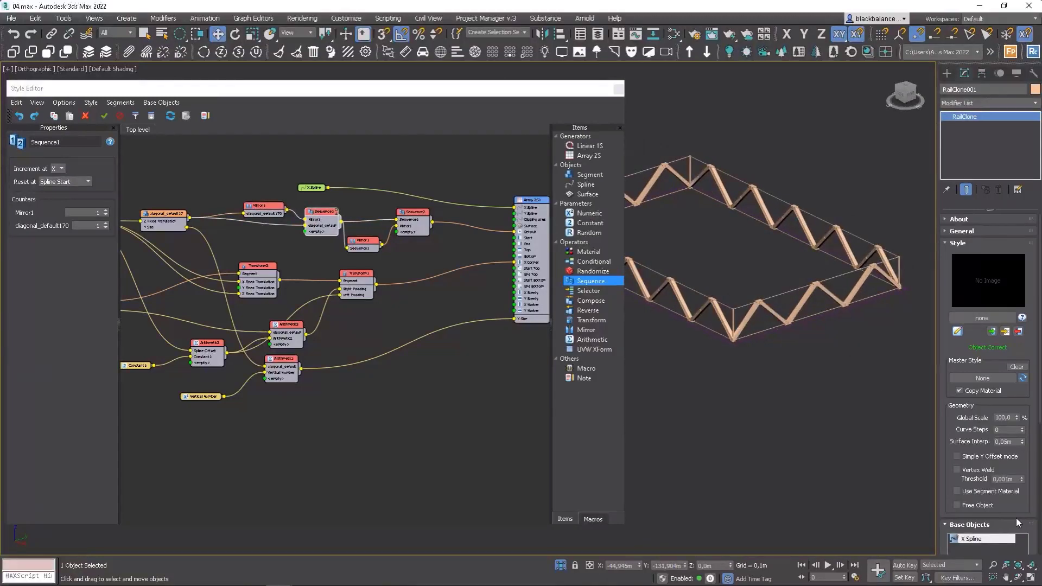
Set the RailClone's Vertical Number parameter to 2.
{"action": "scroll", "coordinate": [1016, 517], "scroll_direction": "down", "scroll_amount": 5}
{"action": "scroll", "coordinate": [1029, 417], "scroll_direction": "down", "scroll_amount": 3}
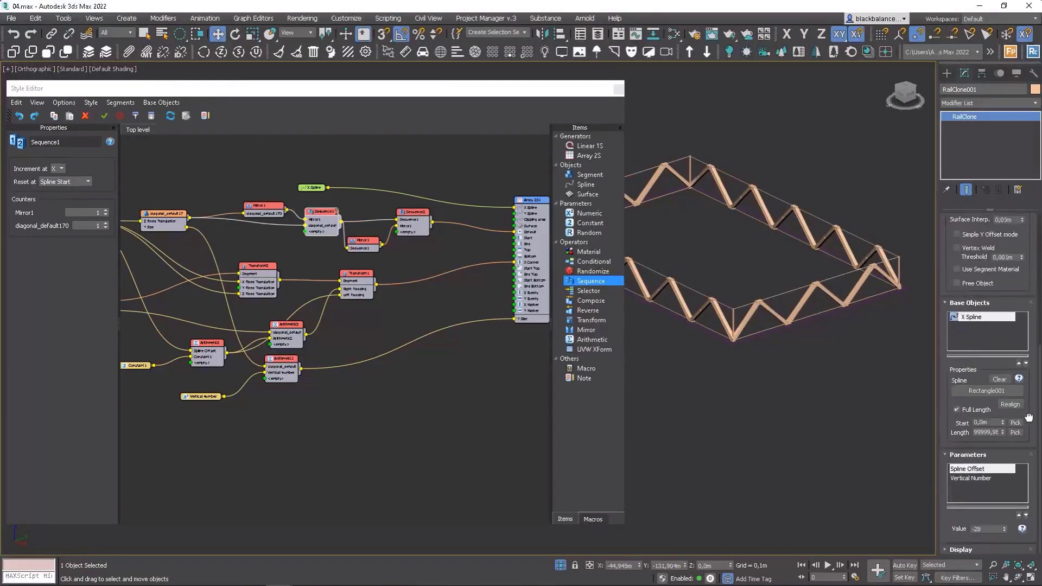
{"action": "left_click", "coordinate": [972, 478]}
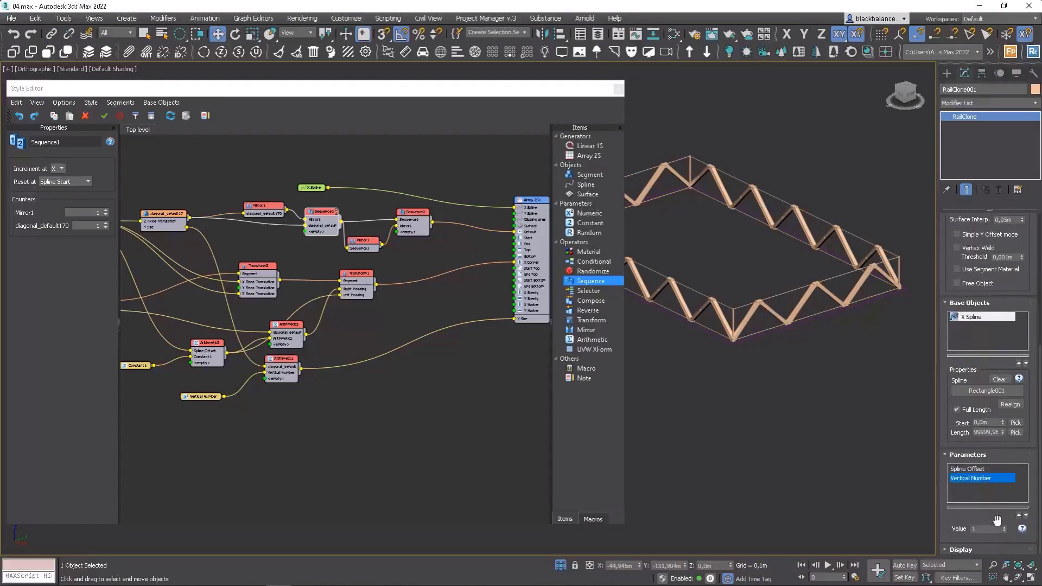
{"action": "left_click", "coordinate": [1004, 527]}
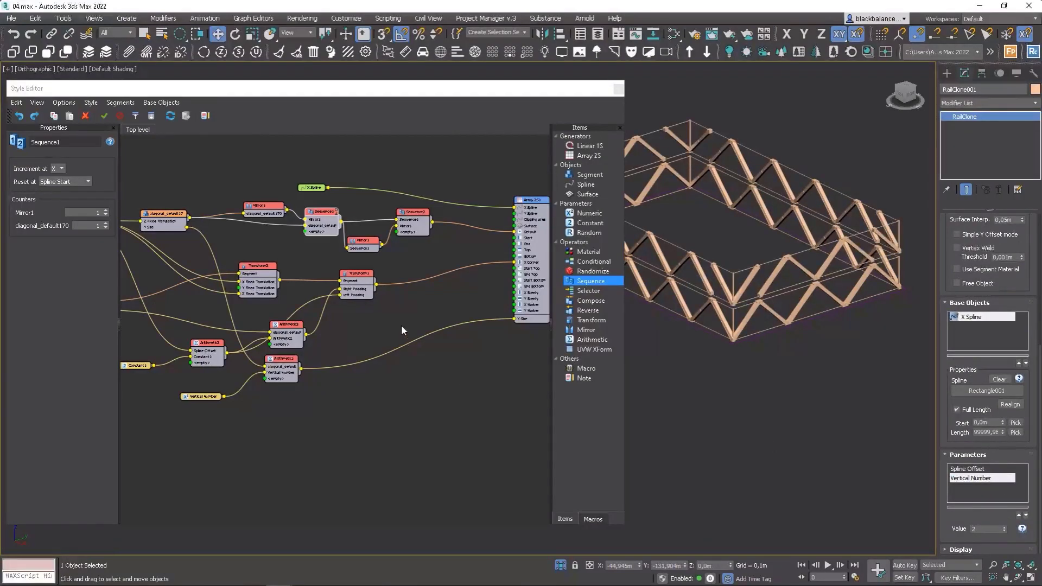
Add a third Sequence operator incrementing on Y and connect it to the Array generator.
{"action": "left_click_drag", "start_coordinate": [591, 280], "coordinate": [423, 302]}
{"action": "left_click_drag", "start_coordinate": [436, 297], "coordinate": [442, 268]}
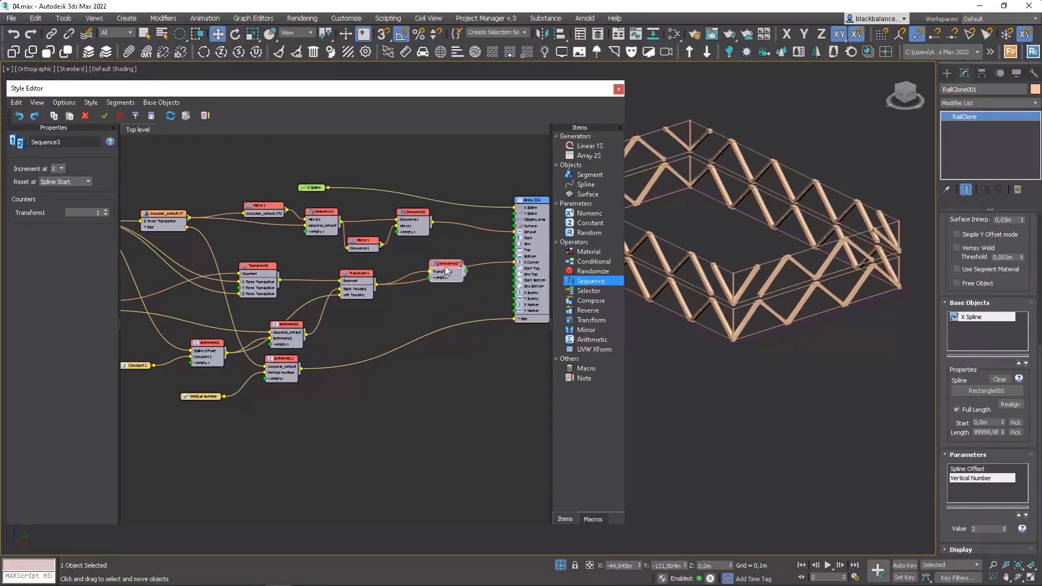
{"action": "left_click", "coordinate": [61, 184]}
{"action": "left_click_drag", "start_coordinate": [447, 266], "coordinate": [513, 263]}
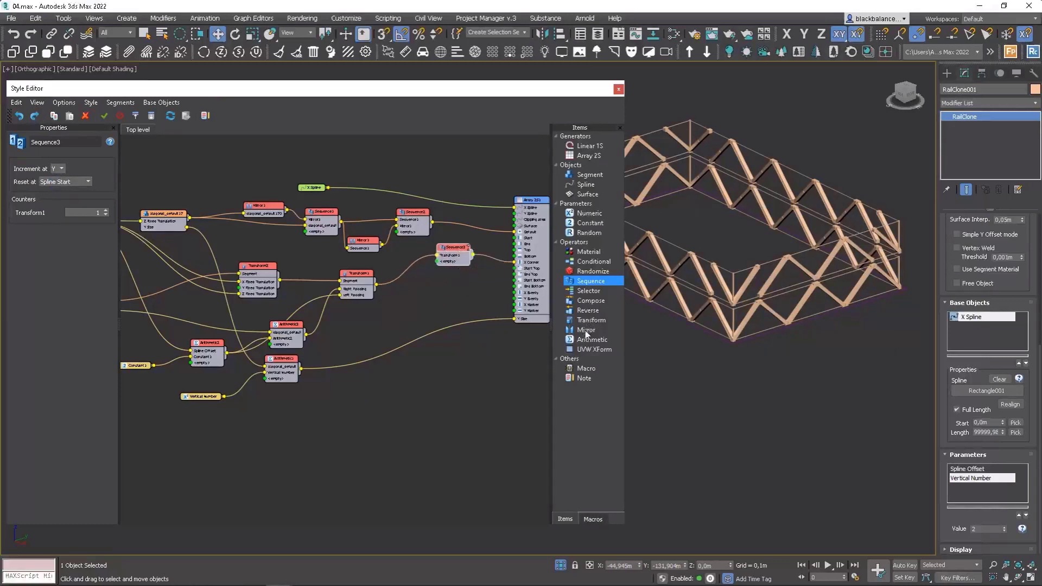
Add a Mirror operator set to the Y axis and connect it into the third Sequence.
{"action": "left_click_drag", "start_coordinate": [586, 331], "coordinate": [395, 301]}
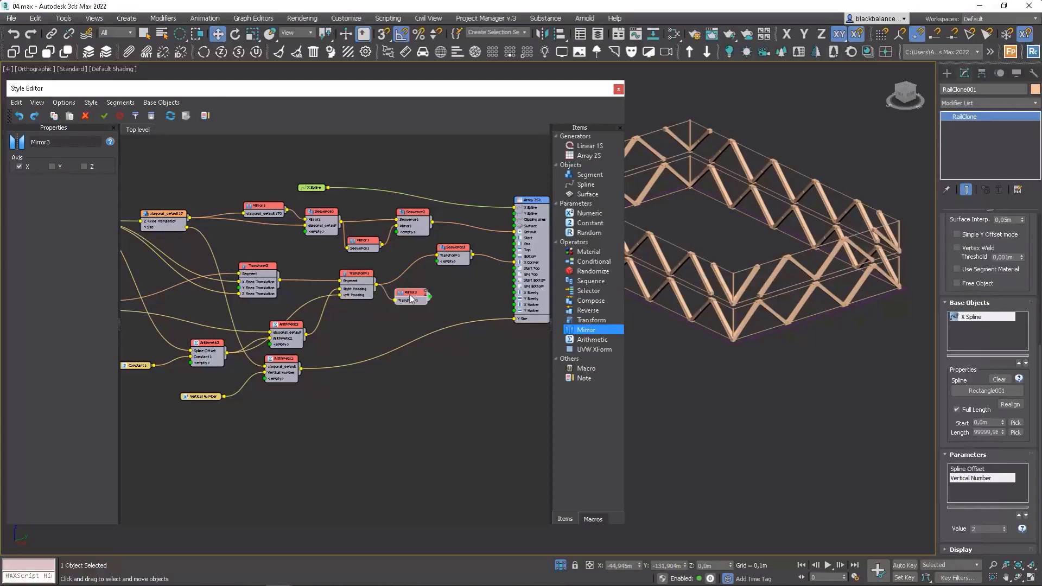
{"action": "left_click", "coordinate": [60, 167]}
{"action": "left_click", "coordinate": [19, 167]}
{"action": "left_click_drag", "start_coordinate": [429, 297], "coordinate": [437, 262]}
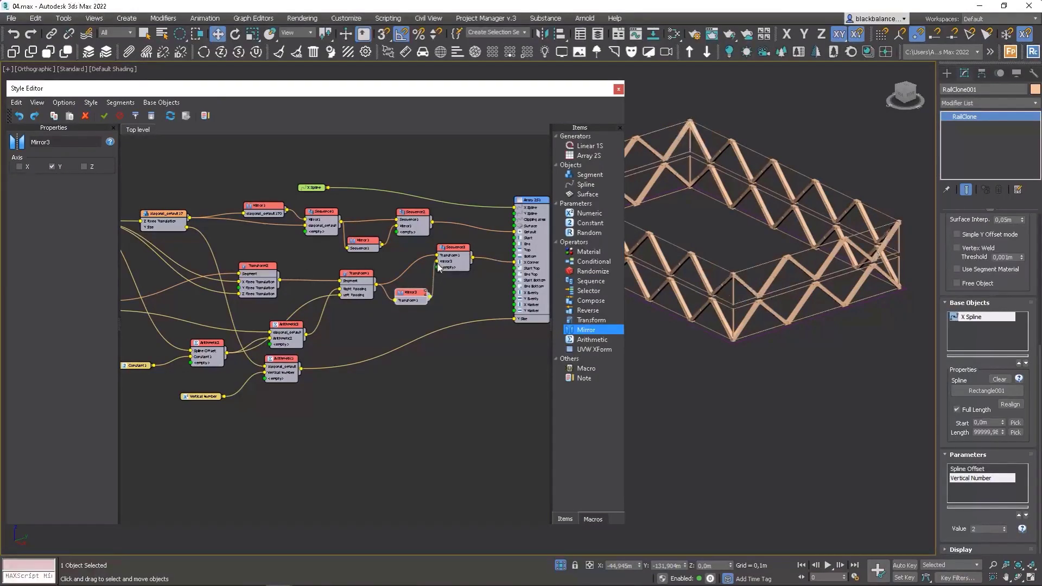
Increase the Vertical Number parameter by one step.
{"action": "middle_click_drag", "start_coordinate": [804, 285], "coordinate": [855, 313], "text": "alt"}
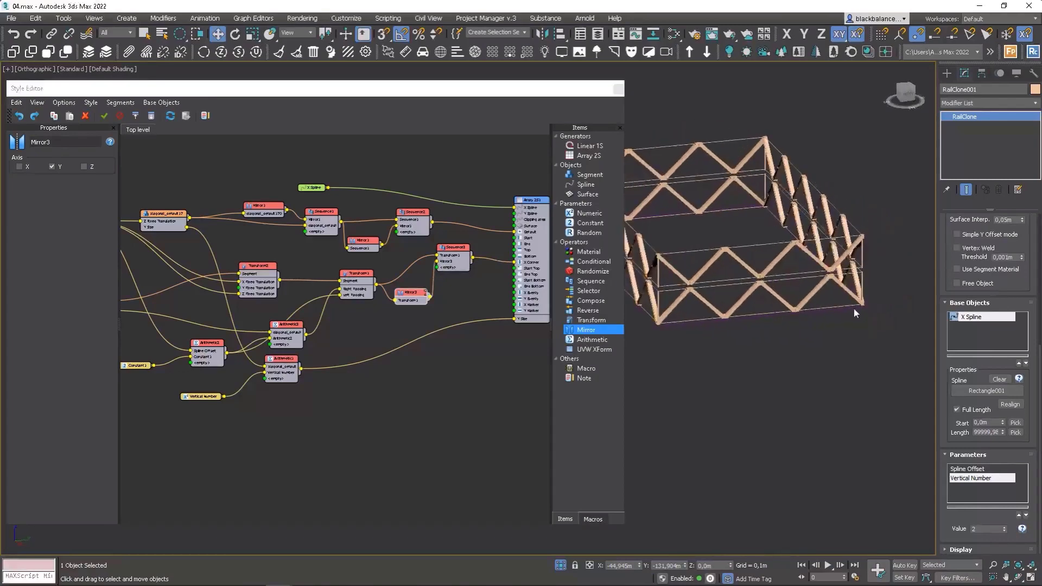
{"action": "left_click", "coordinate": [1004, 527]}
{"action": "middle_click_drag", "start_coordinate": [825, 391], "coordinate": [762, 370], "text": "alt"}
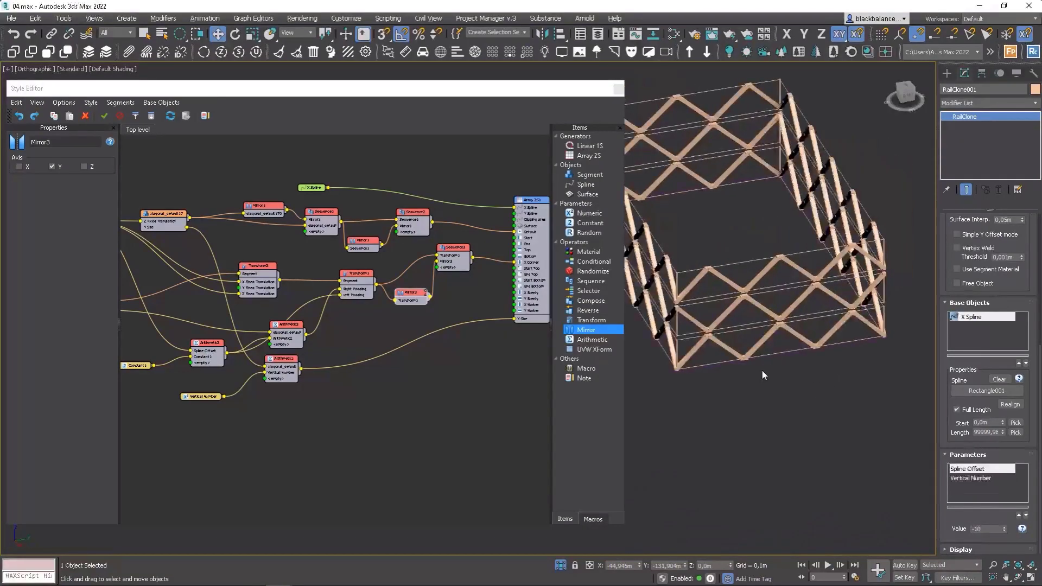
Inspect the diagonal joints up close in the viewport with edged faces shown.
{"action": "scroll", "coordinate": [700, 270], "scroll_direction": "up", "scroll_amount": 10}
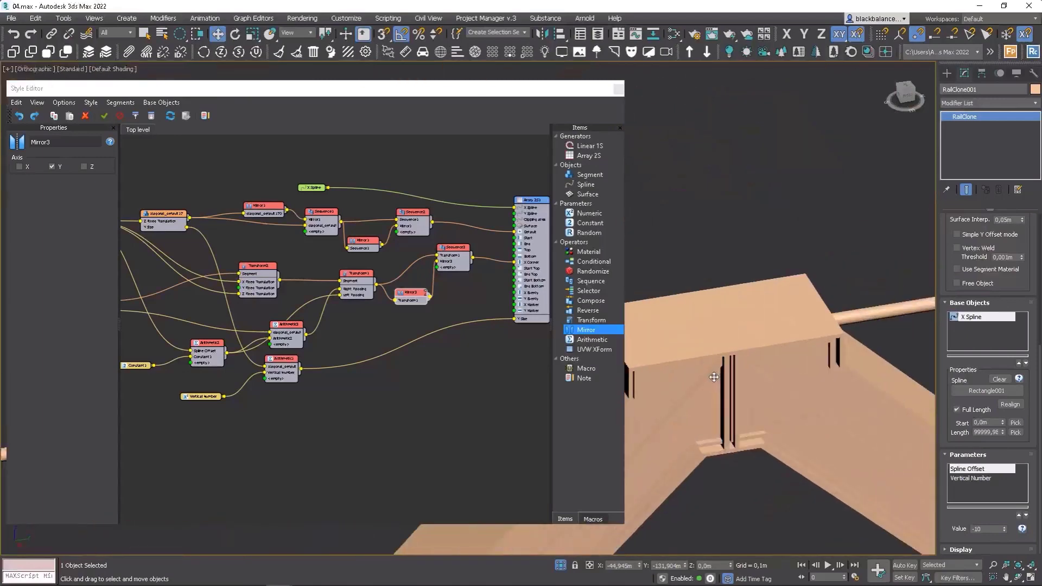
{"action": "key", "text": "F4"}
{"action": "scroll", "coordinate": [742, 353], "scroll_direction": "down", "scroll_amount": 10}
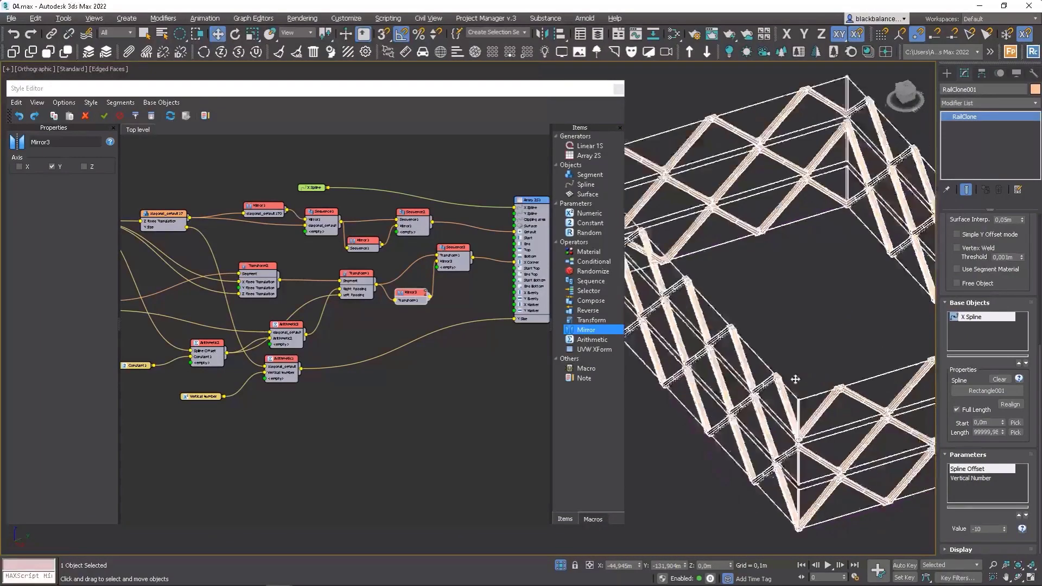
{"action": "scroll", "coordinate": [846, 369], "scroll_direction": "up", "scroll_amount": 8}
{"action": "scroll", "coordinate": [806, 363], "scroll_direction": "down", "scroll_amount": 10}
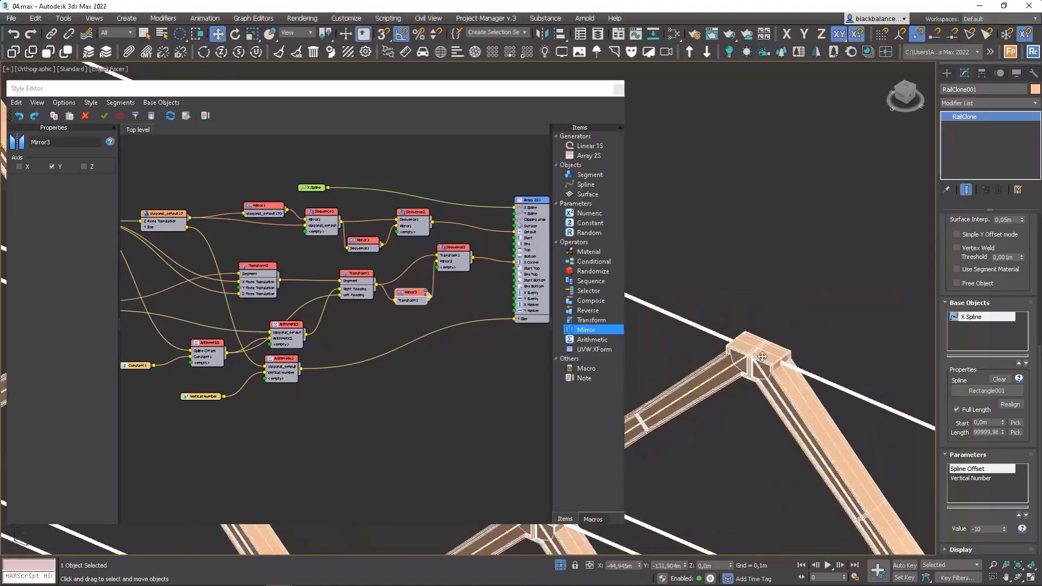
{"action": "scroll", "coordinate": [812, 374], "scroll_direction": "up", "scroll_amount": 8}
{"action": "scroll", "coordinate": [291, 284], "scroll_direction": "up", "scroll_amount": 4}
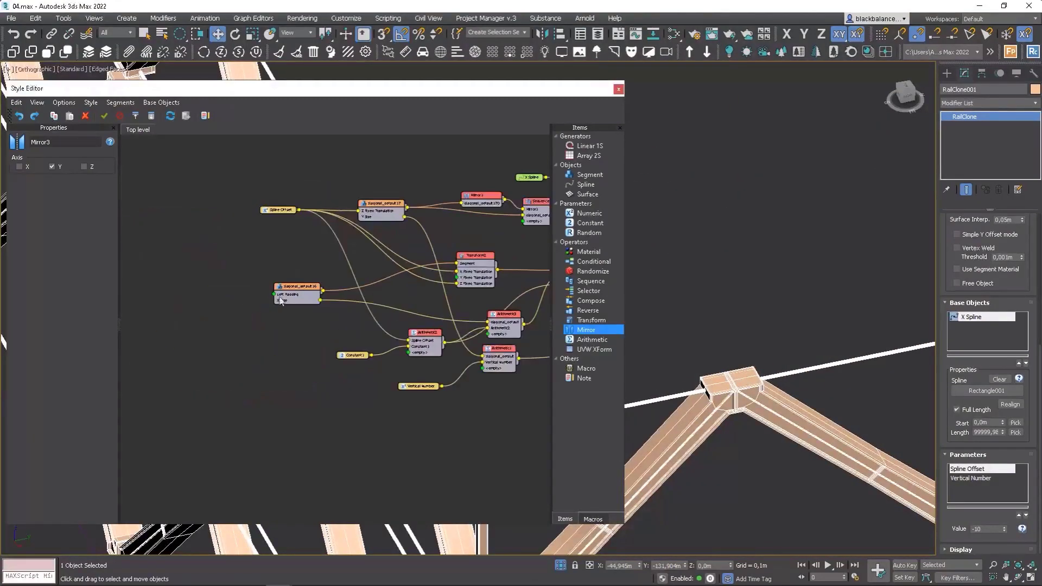
Adjust the Right padding of the second diagonal segment.
{"action": "left_click", "coordinate": [291, 283]}
{"action": "left_click", "coordinate": [90, 205]}
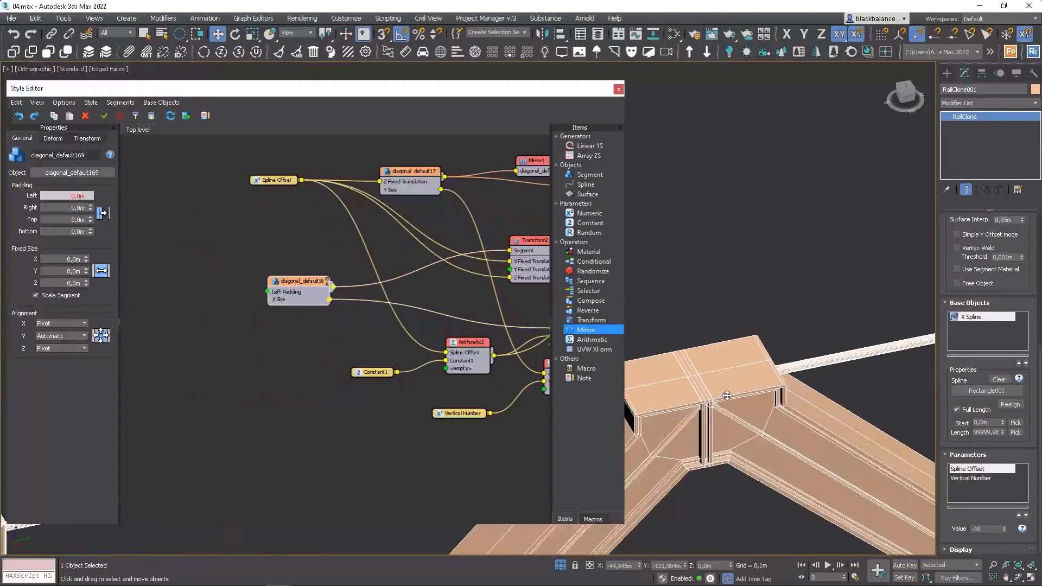
{"action": "left_click_drag", "start_coordinate": [91, 206], "coordinate": [95, 34]}
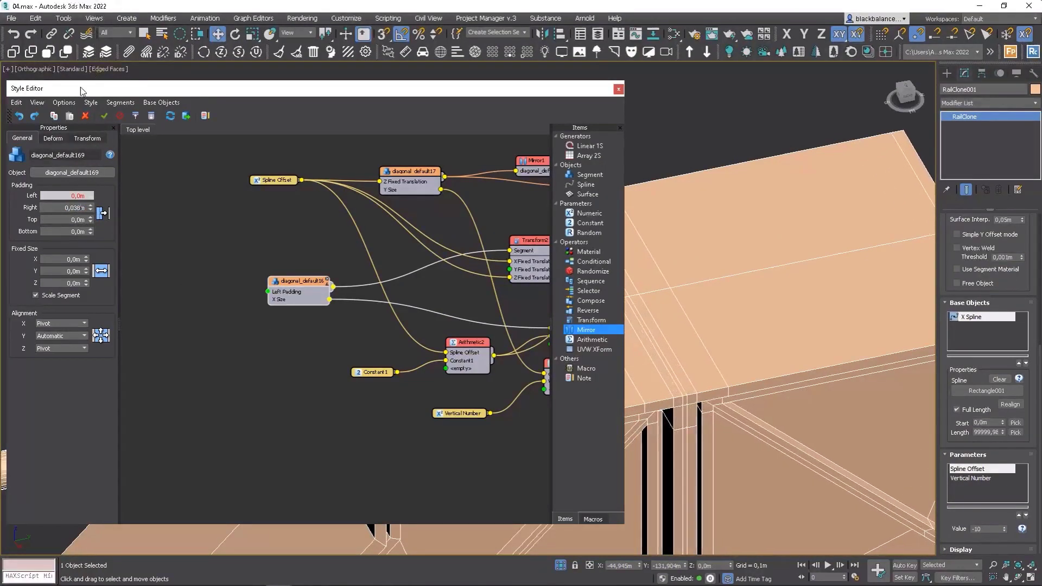
{"action": "mouse_move", "coordinate": [90, 207]}
{"action": "left_mouse_down"}
{"action": "mouse_move", "coordinate": [90, 197]}
{"action": "mouse_move", "coordinate": [82, 209]}
{"action": "left_mouse_up"}
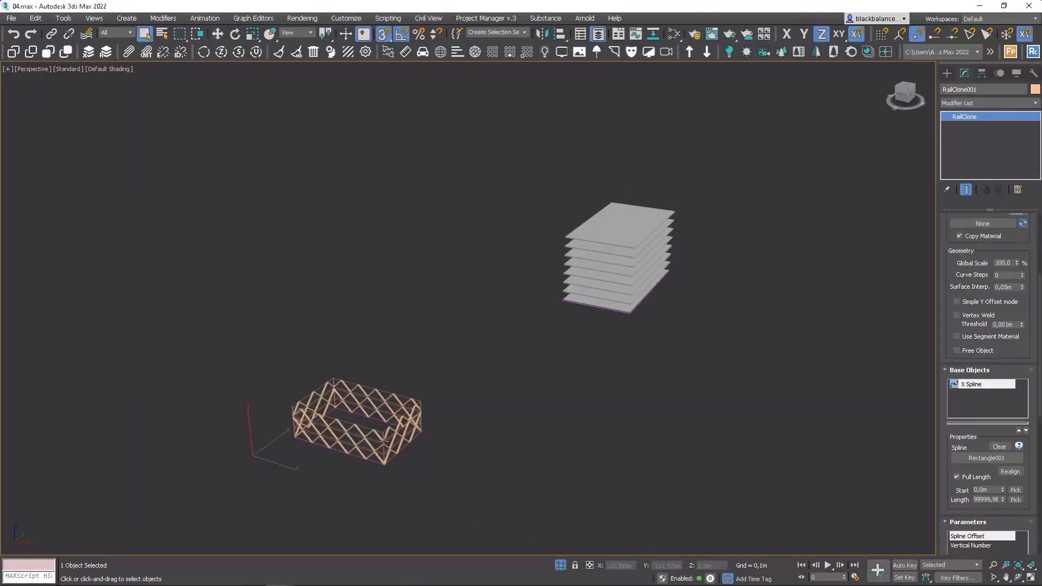
Pick the rectangle beneath the floor slabs as the RailClone's base spline.
{"action": "left_click", "coordinate": [985, 458]}
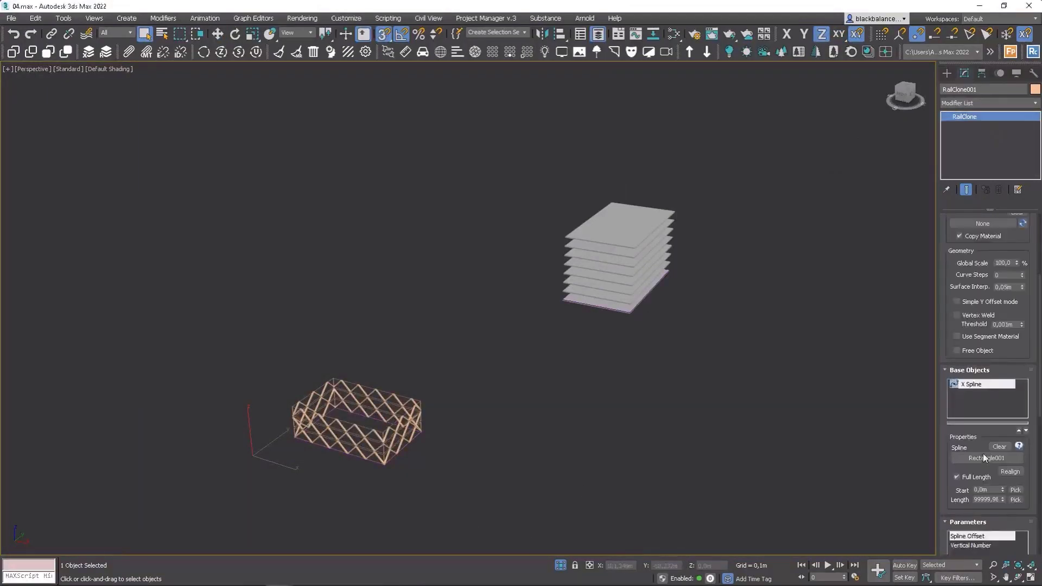
{"action": "left_click", "coordinate": [595, 306]}
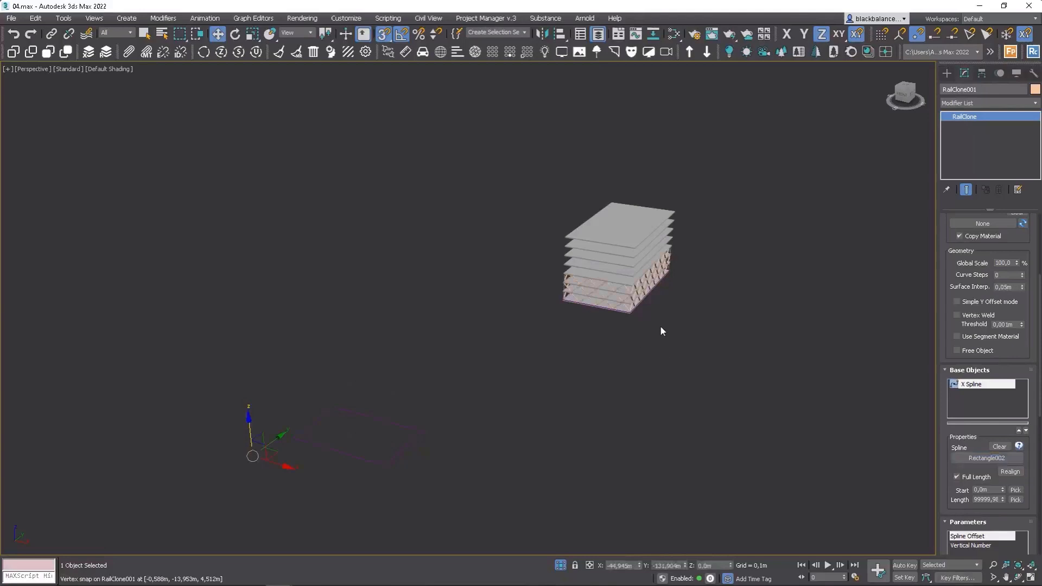
Align the RailClone's pivot to the floor slab box's pivot using Affect Pivot Only mode.
{"action": "middle_click_drag", "start_coordinate": [684, 306], "coordinate": [585, 315], "text": "alt"}
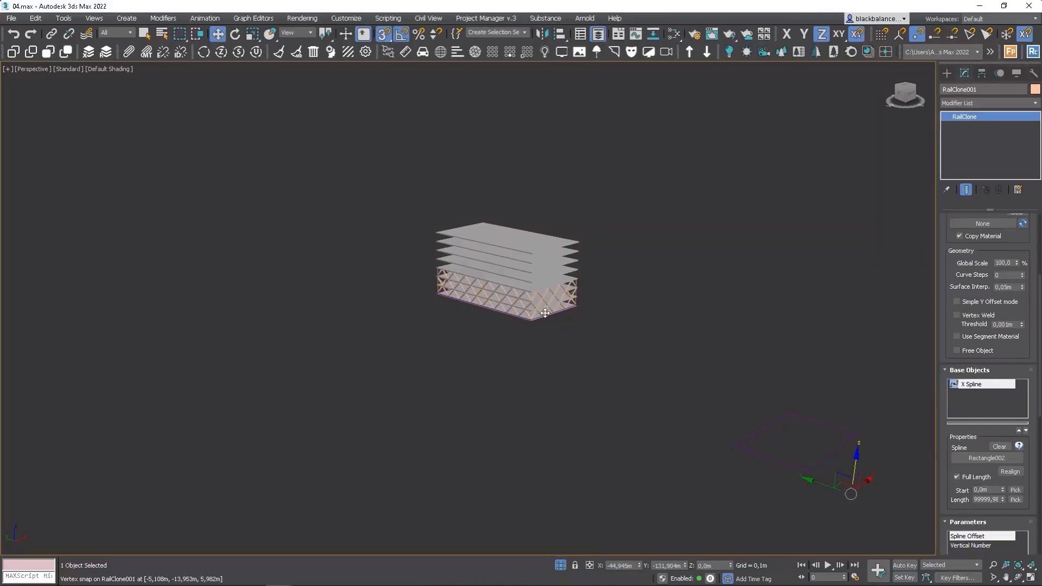
{"action": "right_click", "coordinate": [544, 310]}
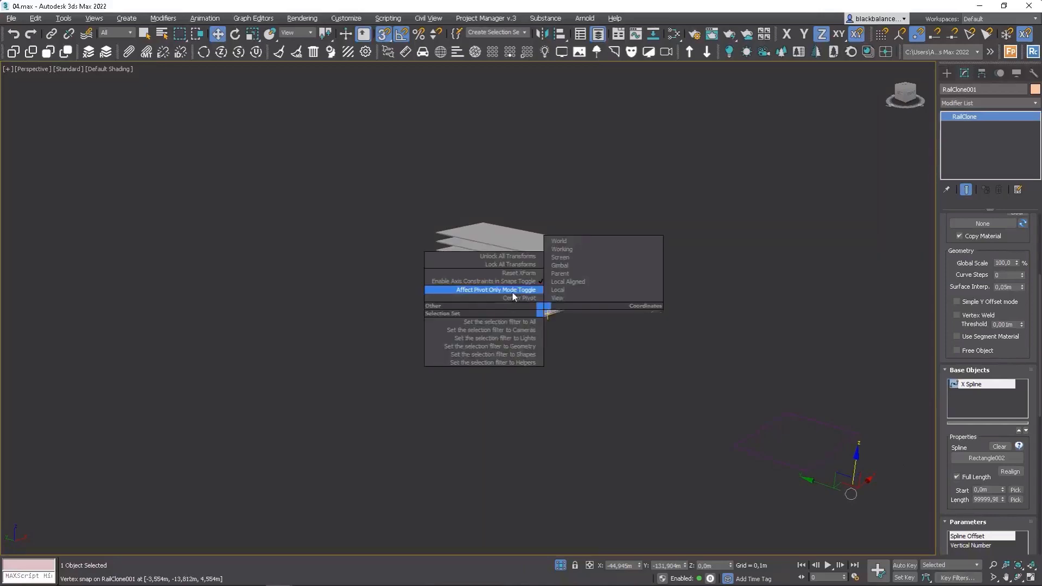
{"action": "left_click", "coordinate": [513, 290]}
{"action": "key", "text": "alt+a"}
{"action": "left_click", "coordinate": [531, 261]}
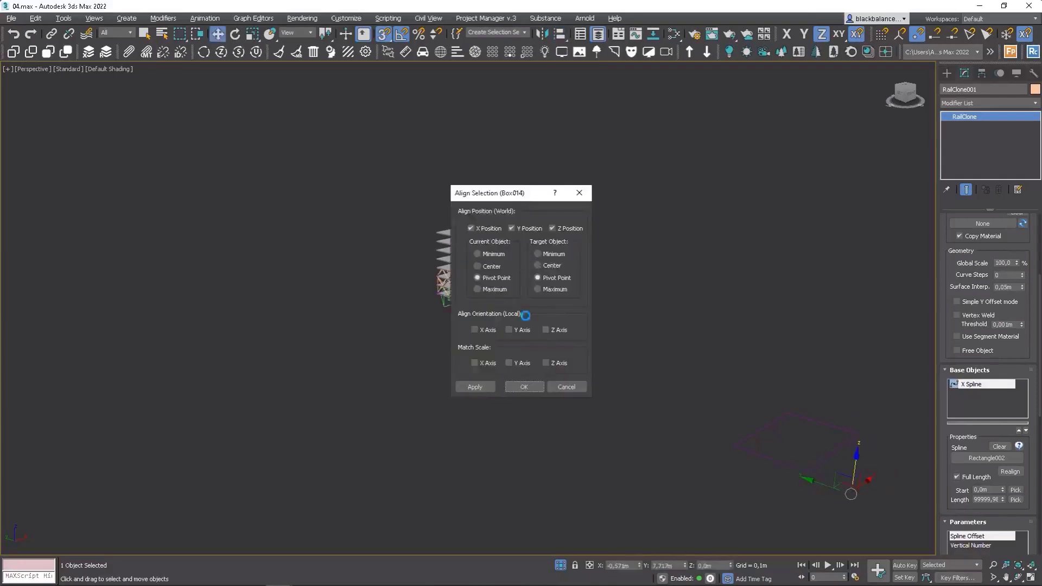
{"action": "left_click", "coordinate": [526, 383]}
{"action": "middle_click_drag", "start_coordinate": [560, 389], "coordinate": [556, 349], "text": "alt"}
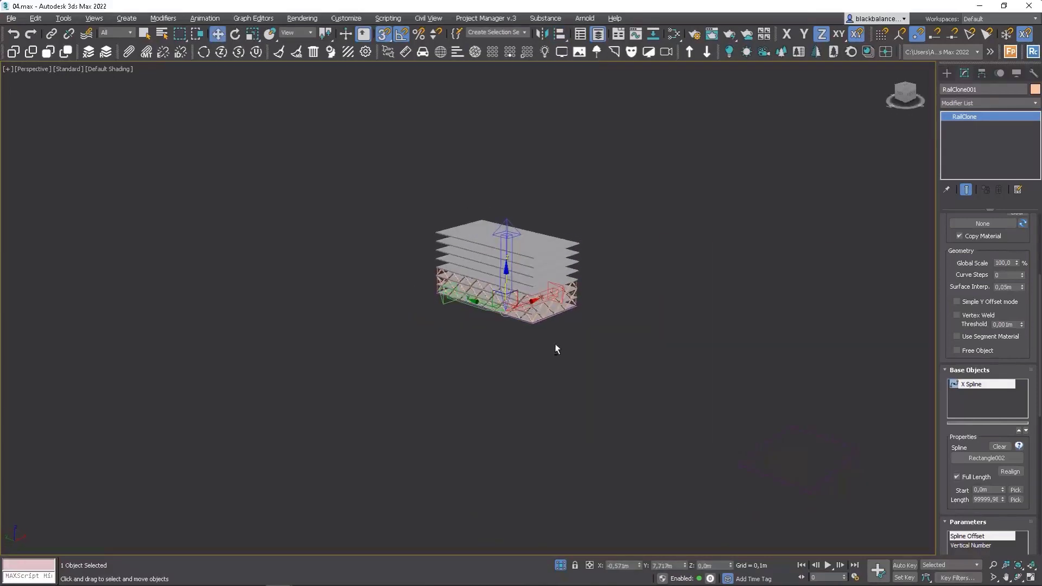
{"action": "right_click", "coordinate": [542, 296]}
{"action": "left_click", "coordinate": [518, 288]}
View the truss from the front in wireframe to inspect the diagonals between slabs.
{"action": "scroll", "coordinate": [536, 284], "scroll_direction": "up", "scroll_amount": 10}
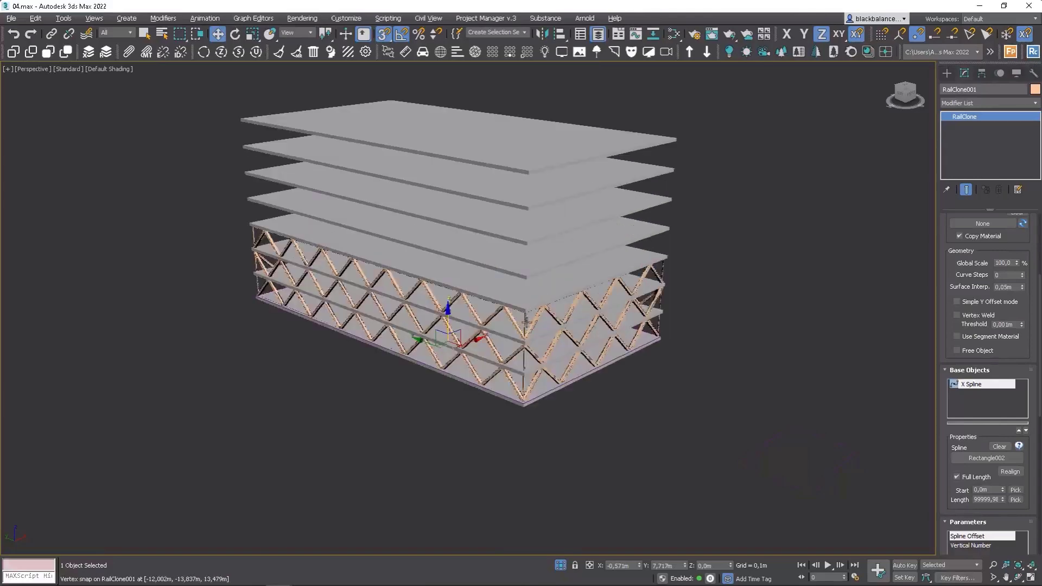
{"action": "key", "text": "f"}
{"action": "key", "text": "z"}
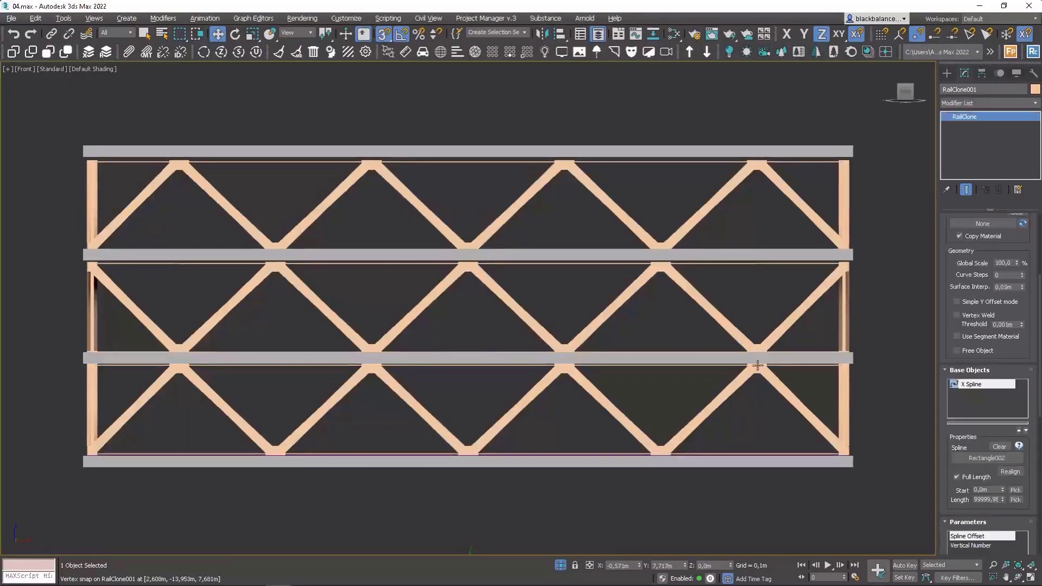
{"action": "key", "text": "F3"}
{"action": "scroll", "coordinate": [856, 368], "scroll_direction": "up", "scroll_amount": 8}
{"action": "scroll", "coordinate": [832, 367], "scroll_direction": "down", "scroll_amount": 5}
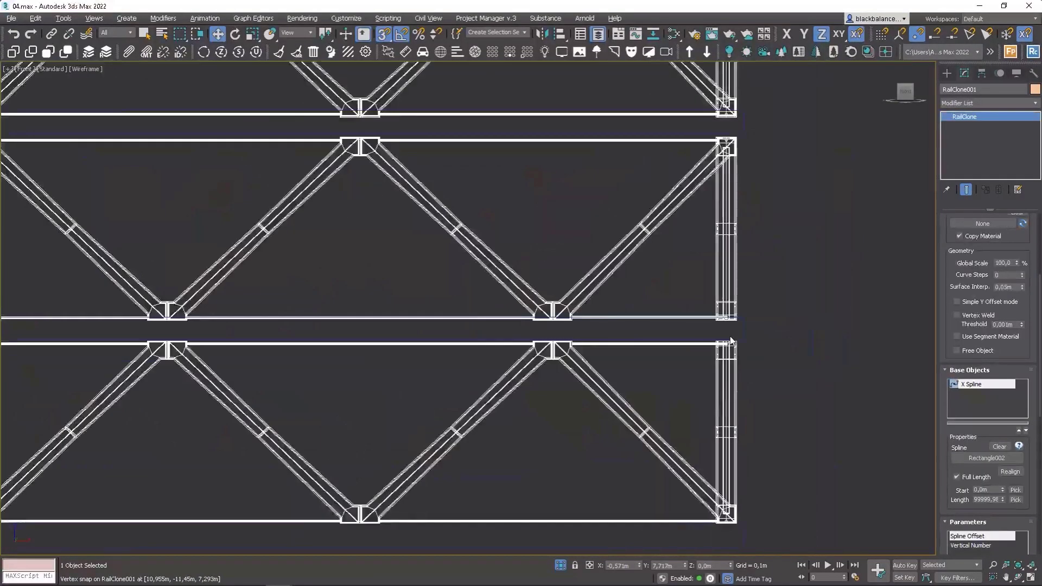
{"action": "scroll", "coordinate": [988, 380], "scroll_direction": "up", "scroll_amount": 5}
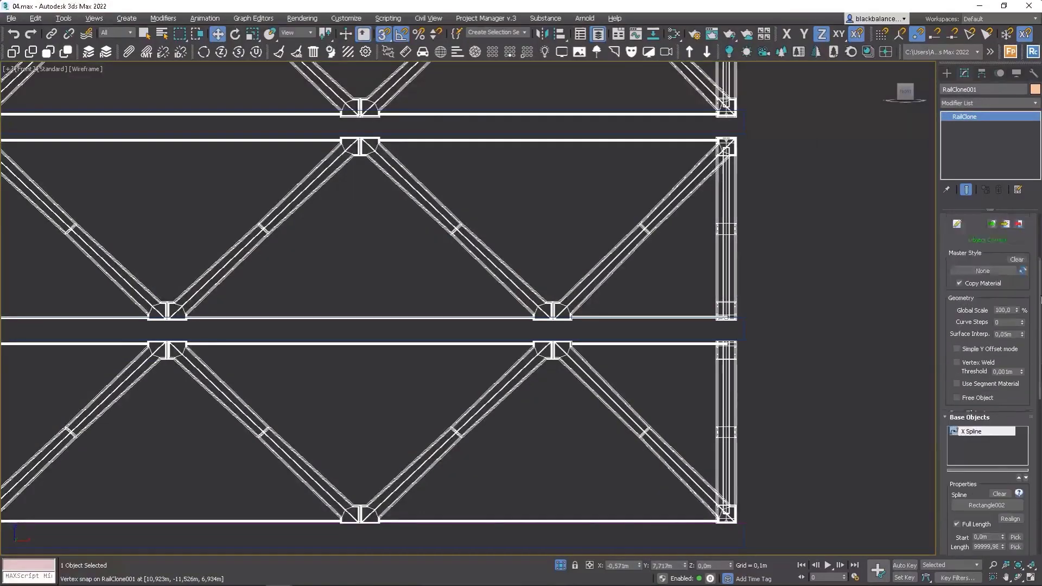
Set the first diagonal segment's Top padding to 0,35 m.
{"action": "left_click", "coordinate": [958, 331]}
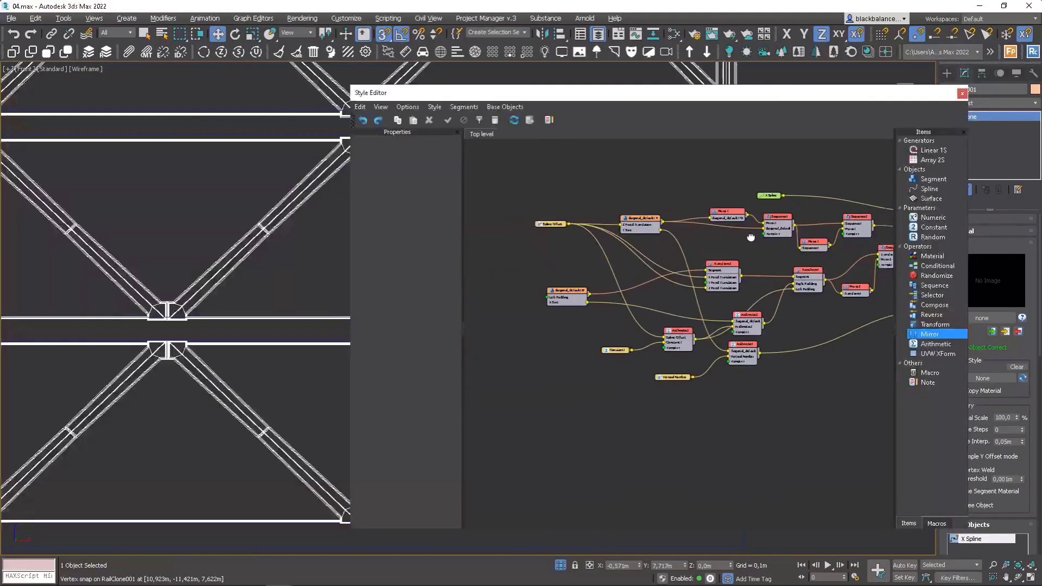
{"action": "left_click", "coordinate": [571, 224]}
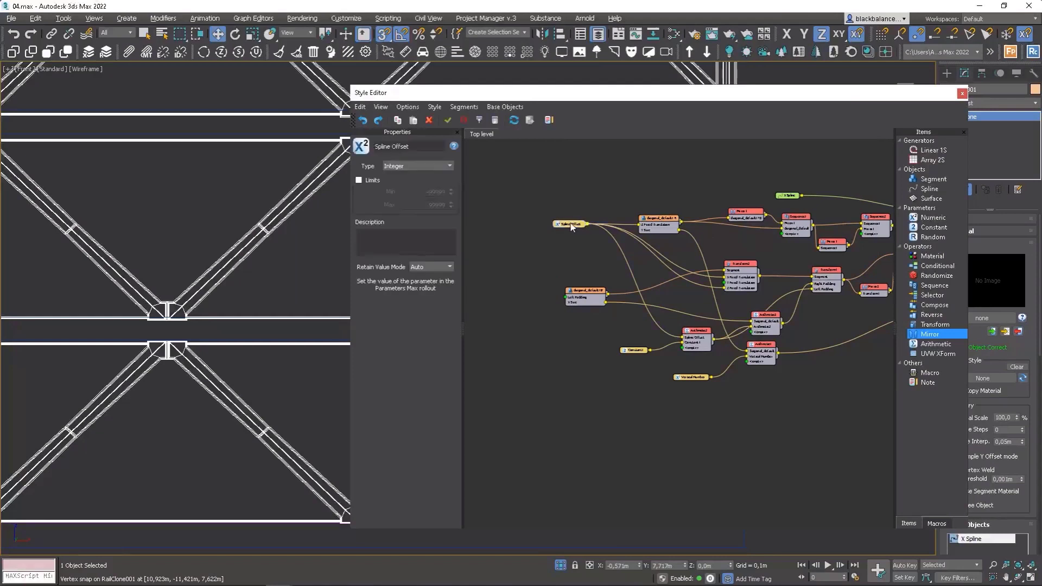
{"action": "left_click", "coordinate": [659, 219]}
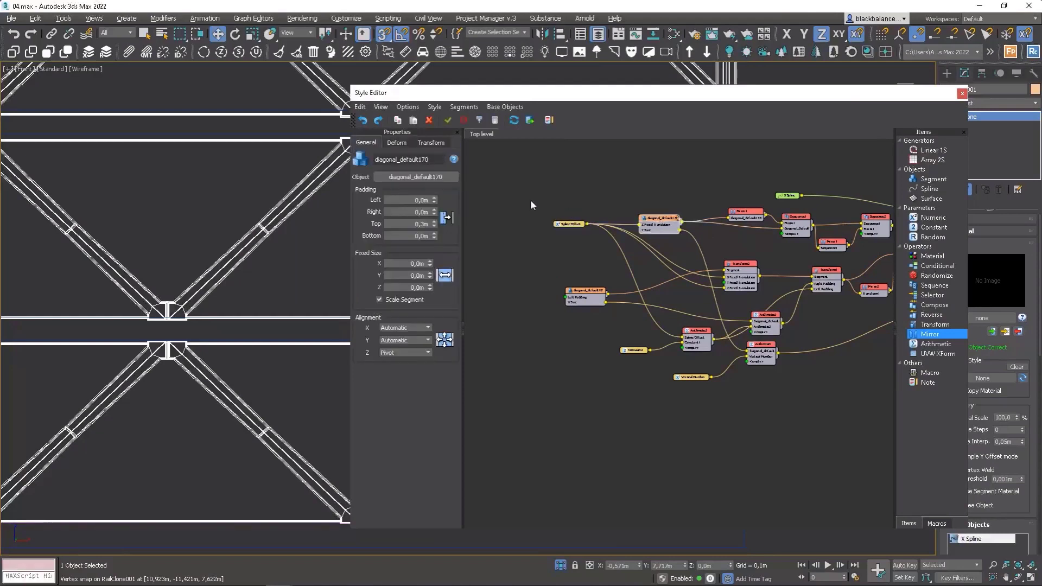
{"action": "double_click", "coordinate": [421, 223]}
{"action": "type", "text": "0,3"}
{"action": "key", "text": "Return"}
{"action": "type", "text": "5"}
{"action": "key", "text": "Return"}
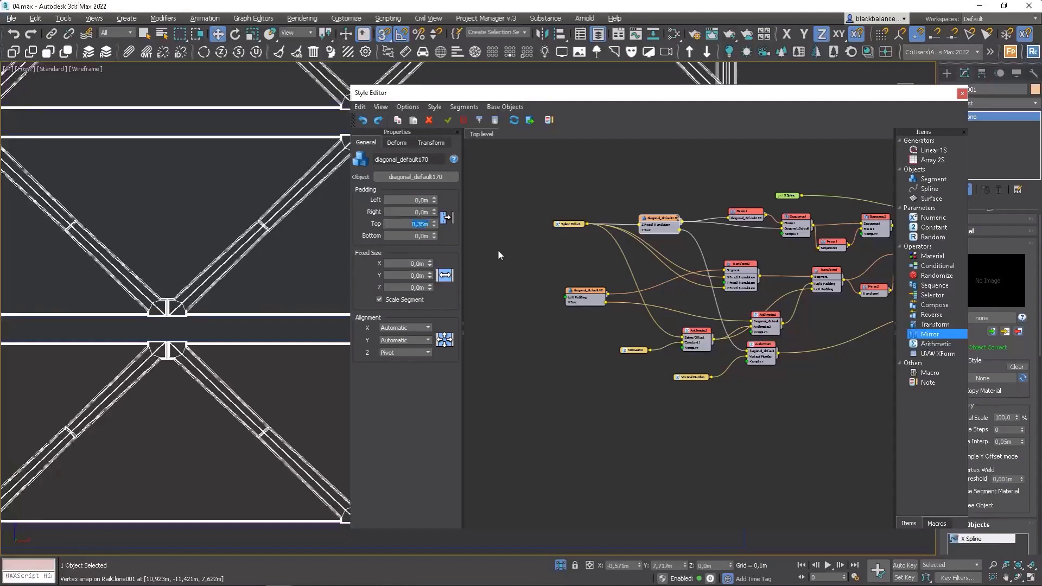
Export the first diagonal segment's Top Padding as an input parameter of its node.
{"action": "left_click_drag", "start_coordinate": [461, 92], "coordinate": [68, 157]}
{"action": "scroll", "coordinate": [737, 326], "scroll_direction": "up", "scroll_amount": 6}
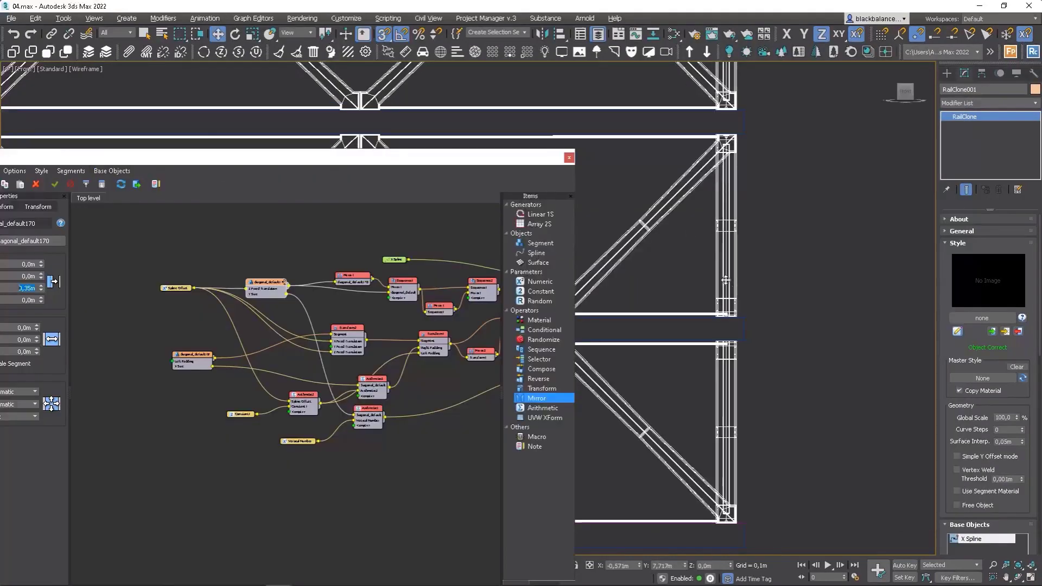
{"action": "scroll", "coordinate": [737, 324], "scroll_direction": "down", "scroll_amount": 6}
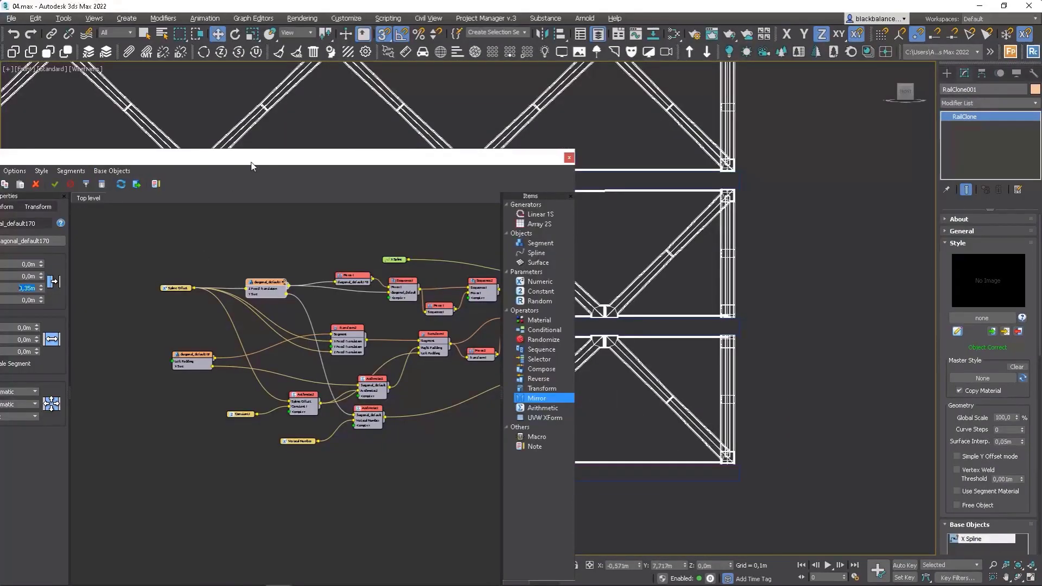
{"action": "left_click_drag", "start_coordinate": [267, 164], "coordinate": [547, 153]}
{"action": "right_click", "coordinate": [536, 270]}
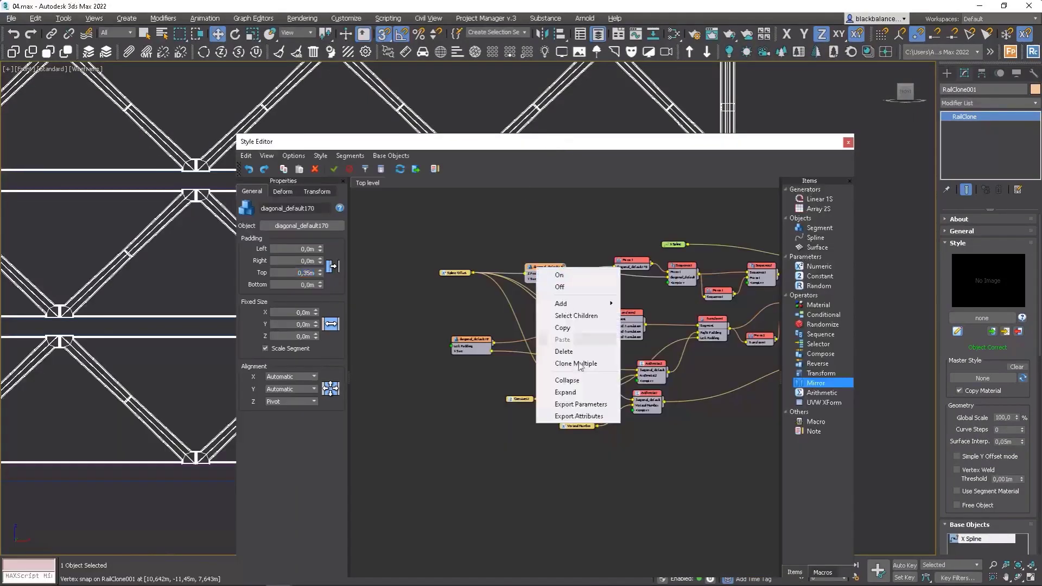
{"action": "left_click", "coordinate": [584, 413]}
{"action": "left_click", "coordinate": [549, 409]}
{"action": "right_click", "coordinate": [548, 271]}
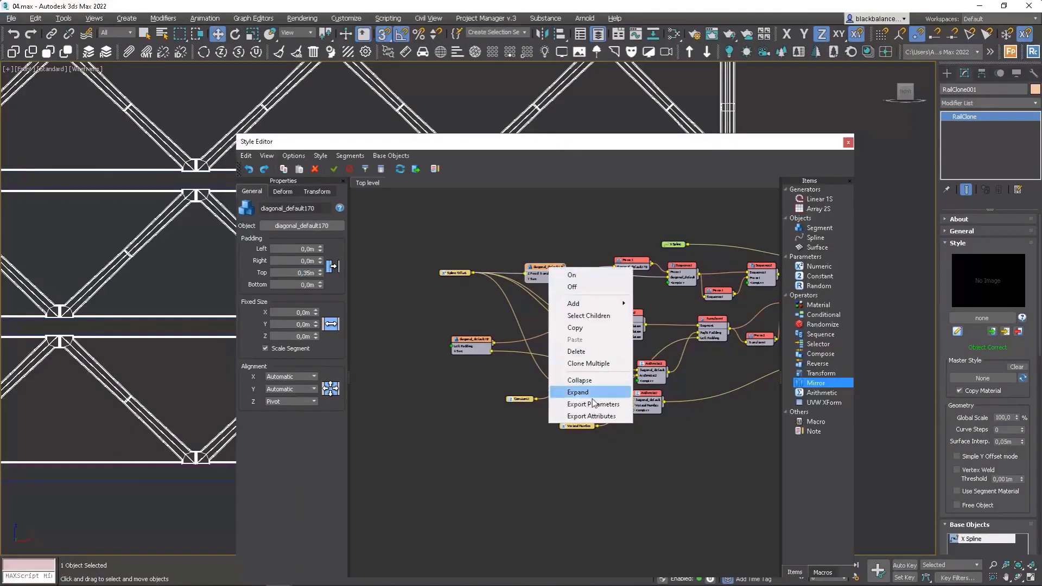
{"action": "left_click", "coordinate": [592, 406]}
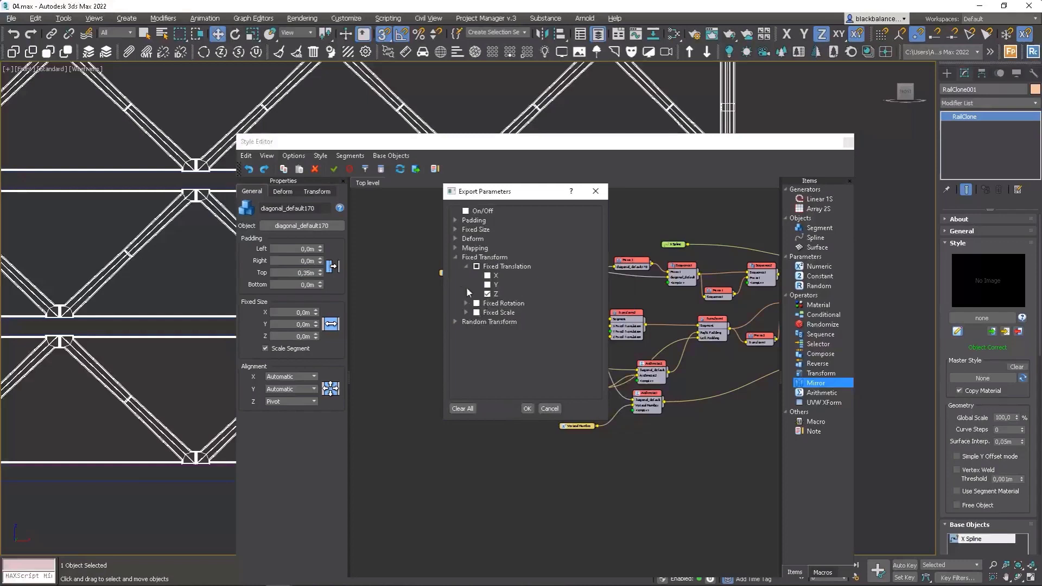
{"action": "left_click", "coordinate": [455, 219]}
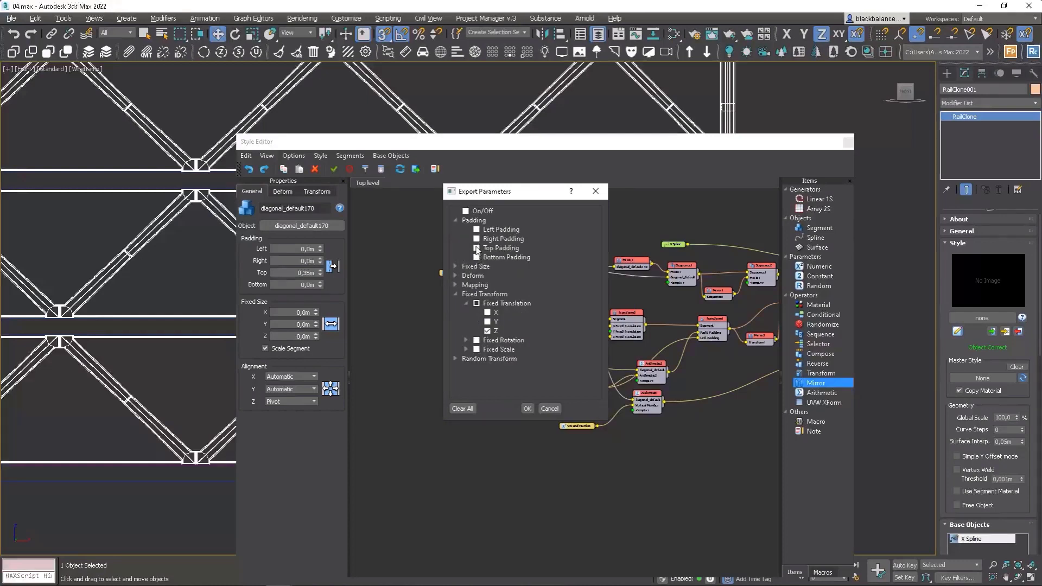
{"action": "left_click", "coordinate": [526, 408]}
Add a Numeric parameter named Space Floor and wire it into the diagonal segment's Top Padding input.
{"action": "scroll", "coordinate": [445, 314], "scroll_direction": "up", "scroll_amount": 3}
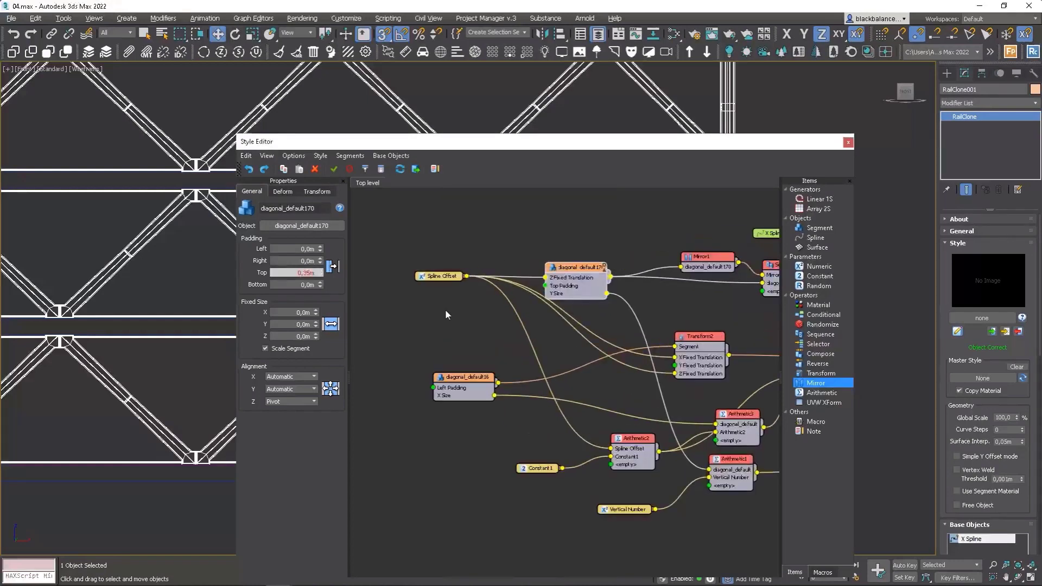
{"action": "left_click", "coordinate": [442, 277]}
{"action": "left_click_drag", "start_coordinate": [819, 266], "coordinate": [420, 296]}
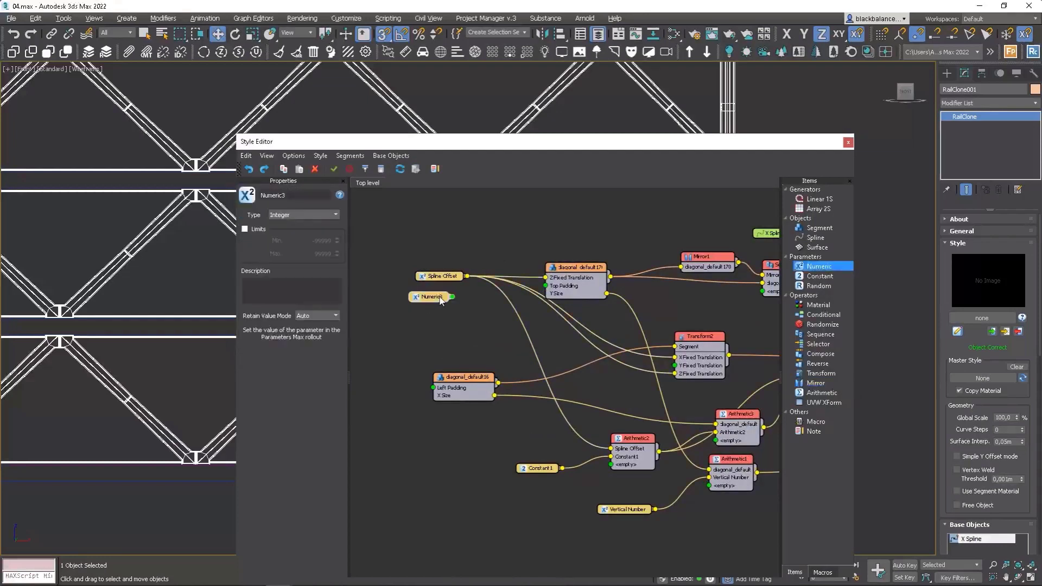
{"action": "left_click_drag", "start_coordinate": [300, 196], "coordinate": [208, 194]}
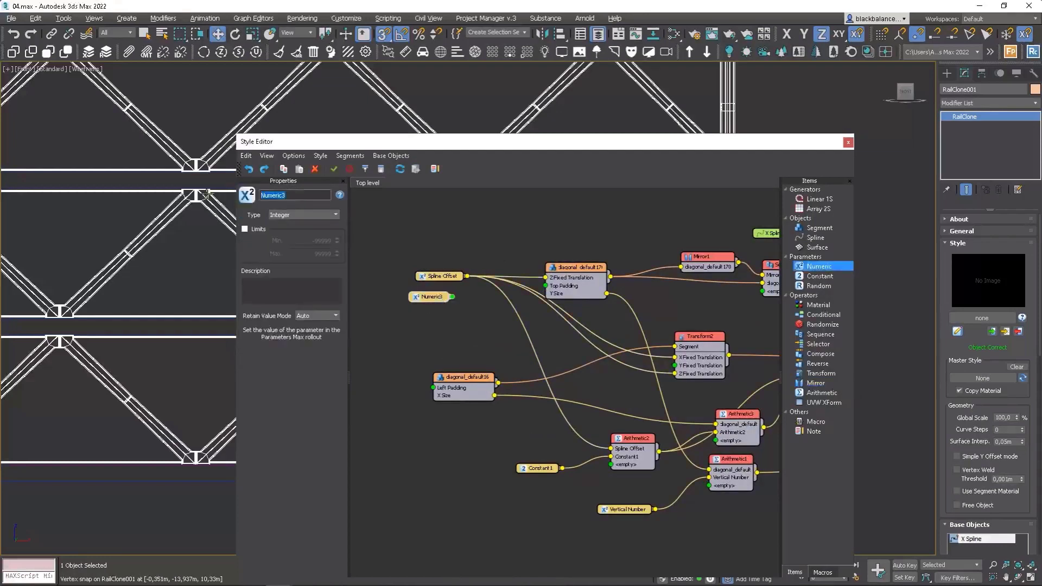
{"action": "type", "text": "Space Floor"}
{"action": "left_click_drag", "start_coordinate": [452, 299], "coordinate": [546, 286]}
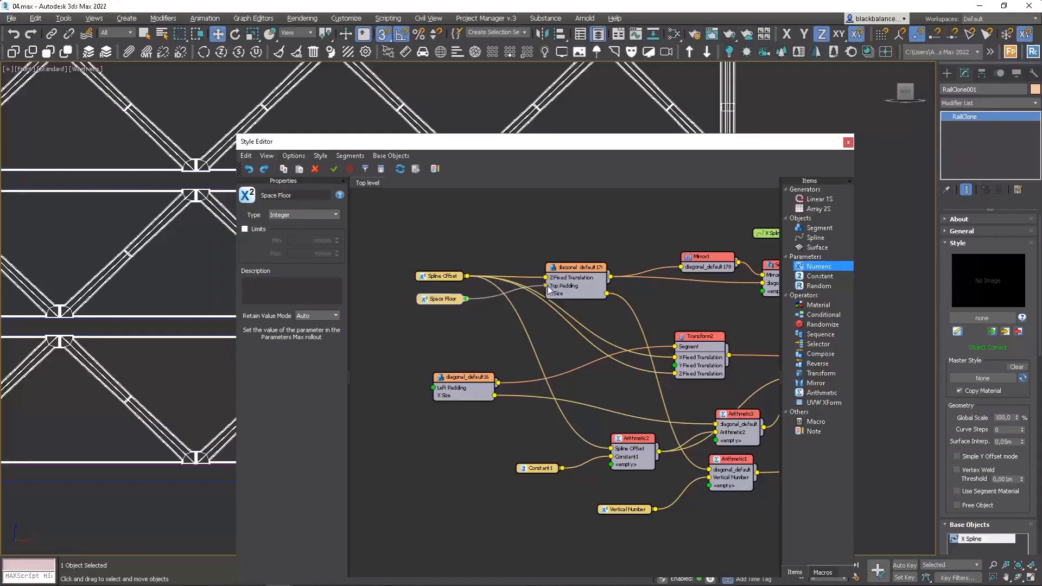
Set the Space Floor parameter's value to 35 in the RailClone parameters.
{"action": "scroll", "coordinate": [1002, 497], "scroll_direction": "down", "scroll_amount": 5}
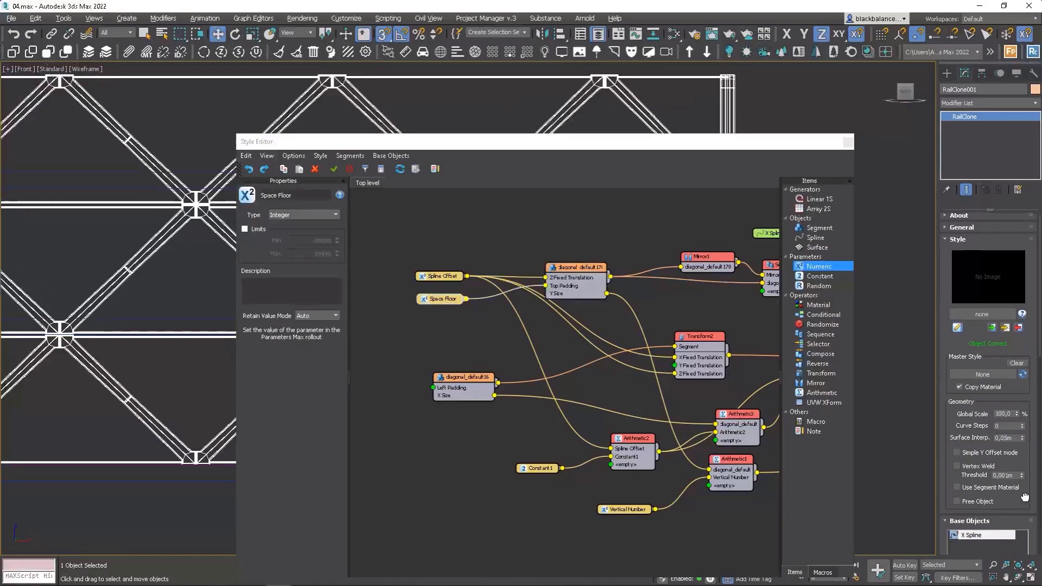
{"action": "left_click", "coordinate": [975, 489]}
{"action": "left_click_drag", "start_coordinate": [983, 529], "coordinate": [953, 531]}
{"action": "type", "text": "35"}
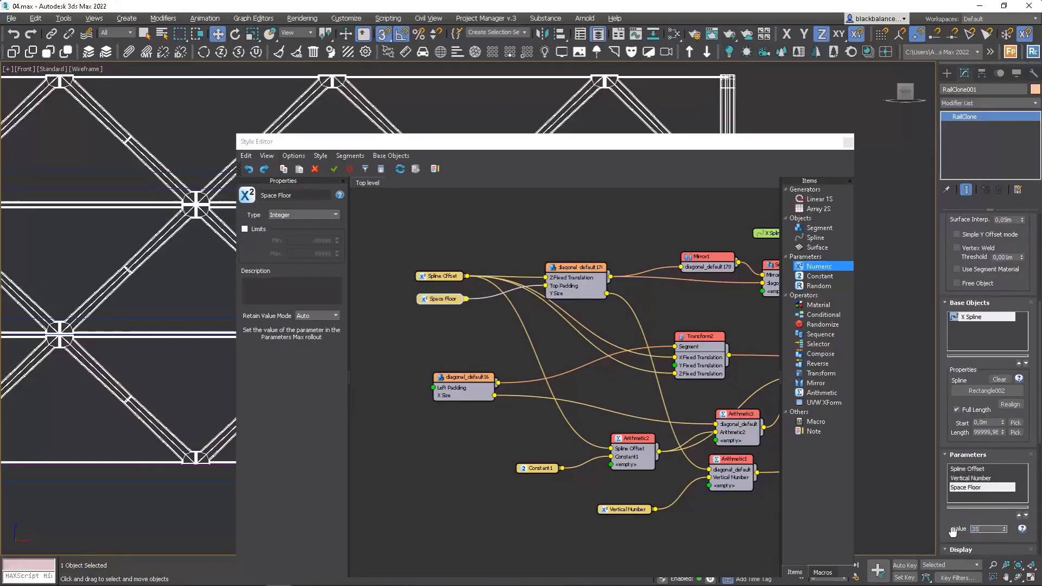
{"action": "key", "text": "Return"}
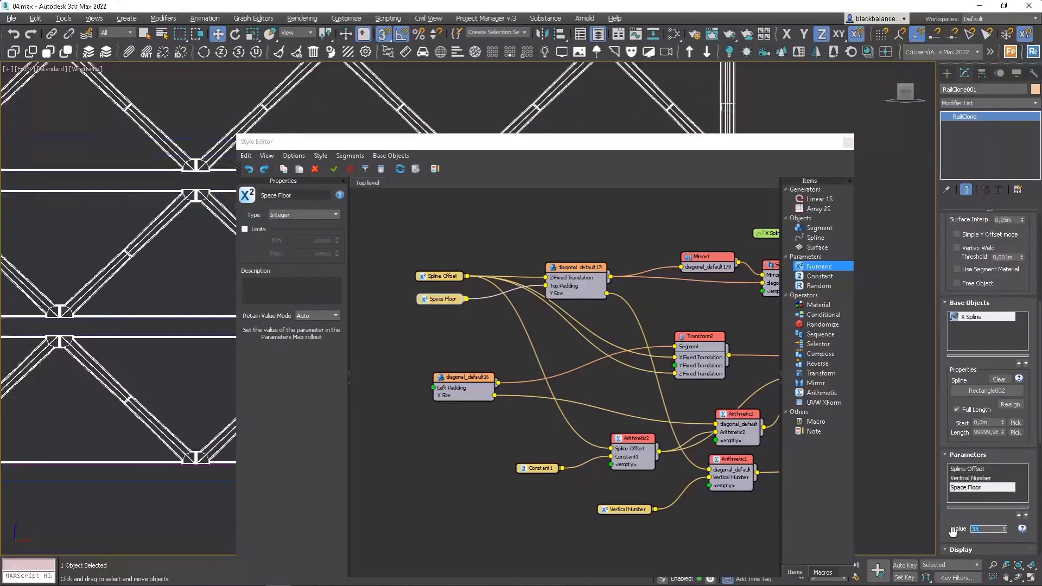
Close the Style Editor, view the truss shaded, and set the Spline Offset parameter to -10.
{"action": "left_click", "coordinate": [850, 151]}
{"action": "key", "text": "F3"}
{"action": "scroll", "coordinate": [783, 261], "scroll_direction": "down", "scroll_amount": 10}
{"action": "middle_click_drag", "start_coordinate": [782, 262], "coordinate": [747, 388], "text": "alt"}
{"action": "scroll", "coordinate": [747, 389], "scroll_direction": "up", "scroll_amount": 10}
{"action": "left_click", "coordinate": [986, 470]}
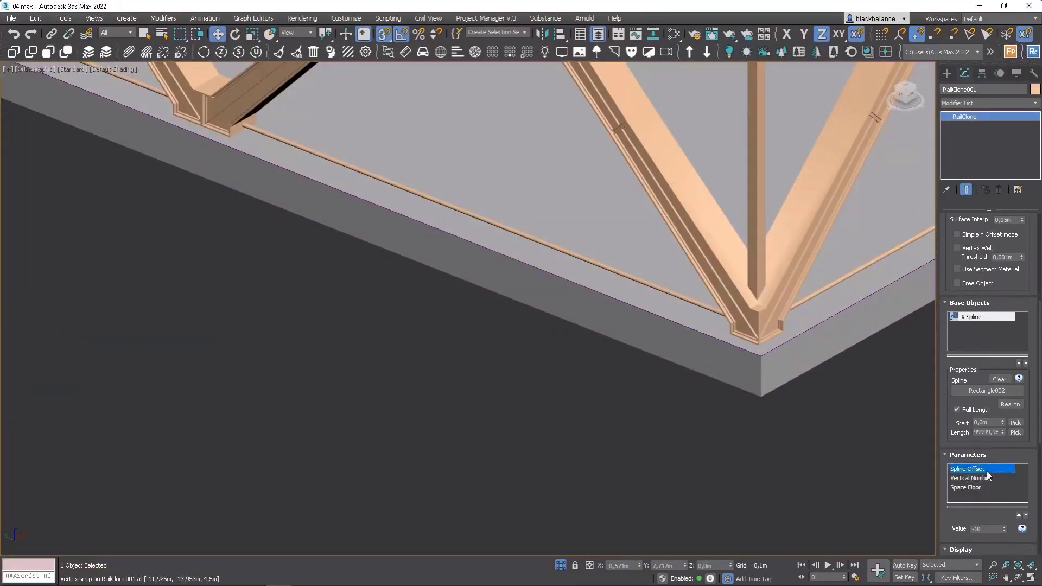
{"action": "left_click_drag", "start_coordinate": [989, 530], "coordinate": [958, 539]}
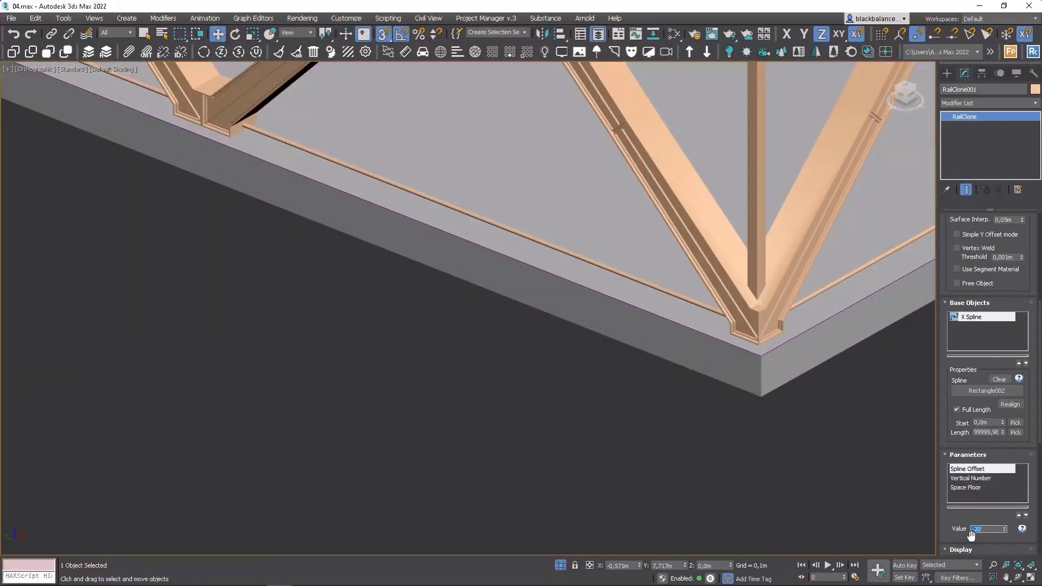
{"action": "scroll", "coordinate": [586, 279], "scroll_direction": "down", "scroll_amount": 10}
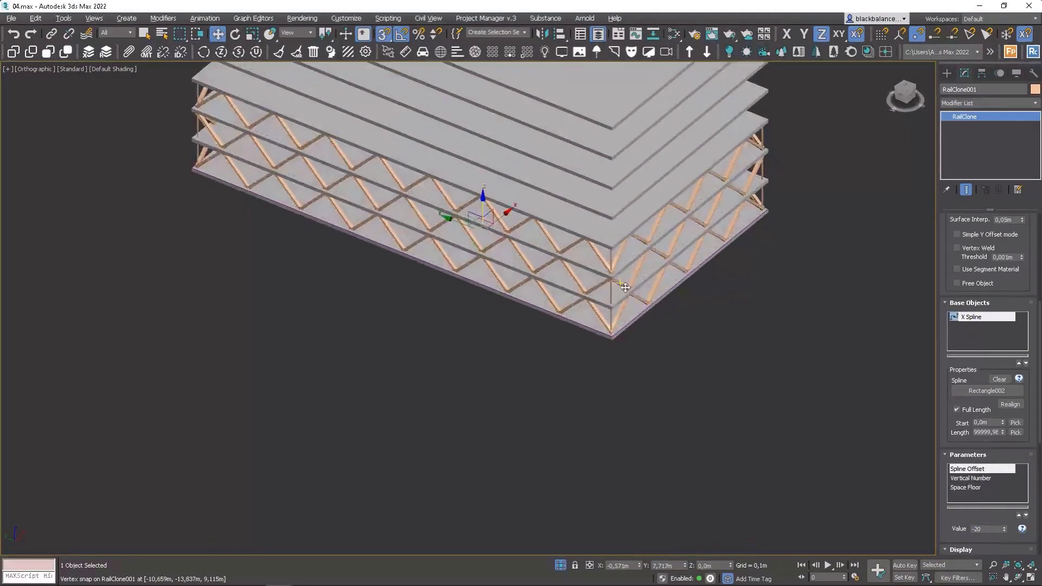
{"action": "left_click_drag", "start_coordinate": [988, 529], "coordinate": [975, 536]}
{"action": "type", "text": "-10"}
{"action": "key", "text": "Return"}
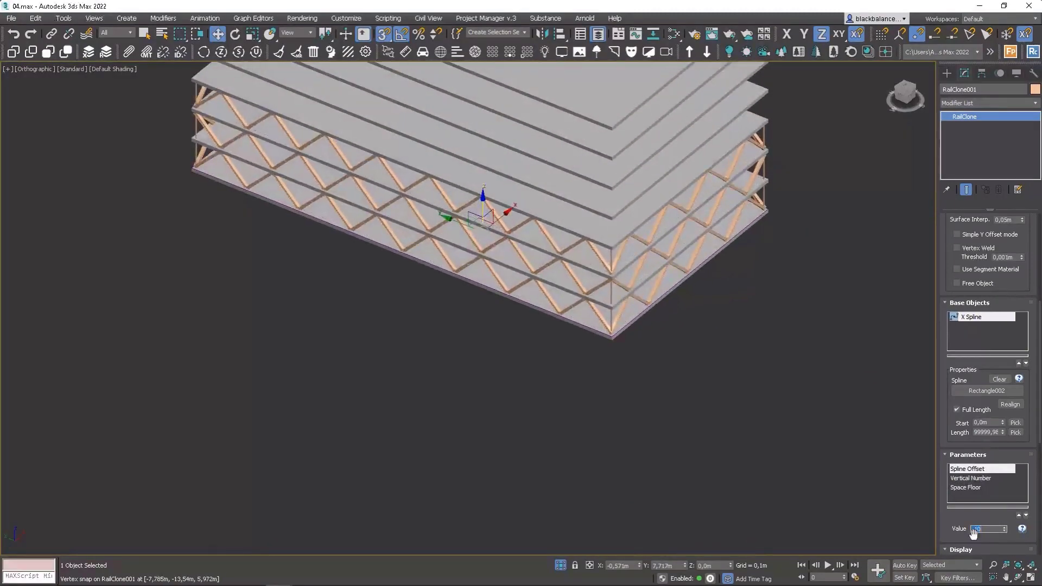
Raise the Vertical Number parameter to 7 to add more floors of diagonals.
{"action": "middle_click_drag", "start_coordinate": [756, 396], "coordinate": [717, 442], "text": "alt"}
{"action": "left_click", "coordinate": [971, 478]}
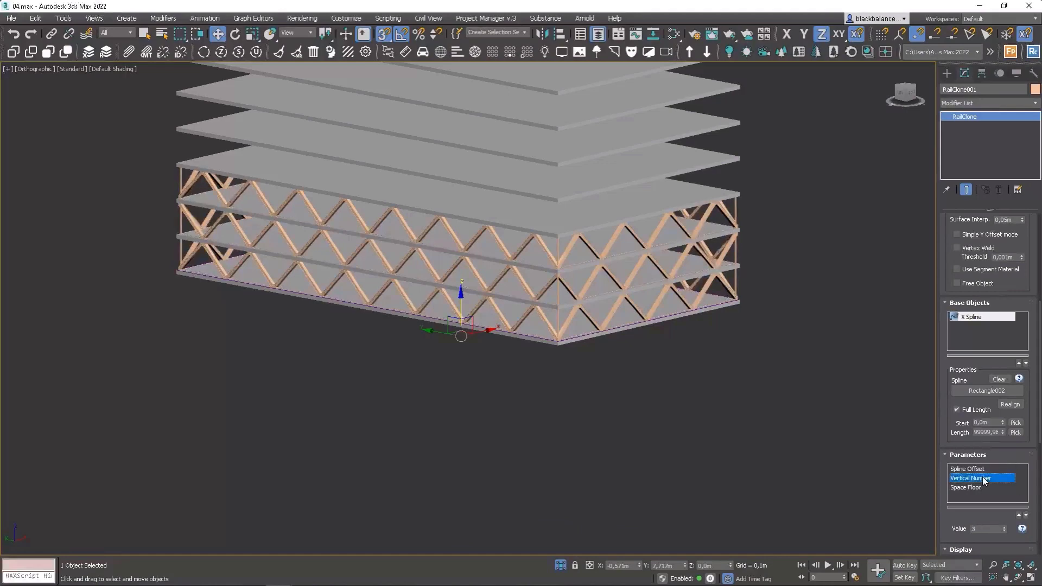
{"action": "left_click", "coordinate": [1004, 526]}
{"action": "left_click", "coordinate": [1005, 527]}
{"action": "left_click", "coordinate": [1005, 526]}
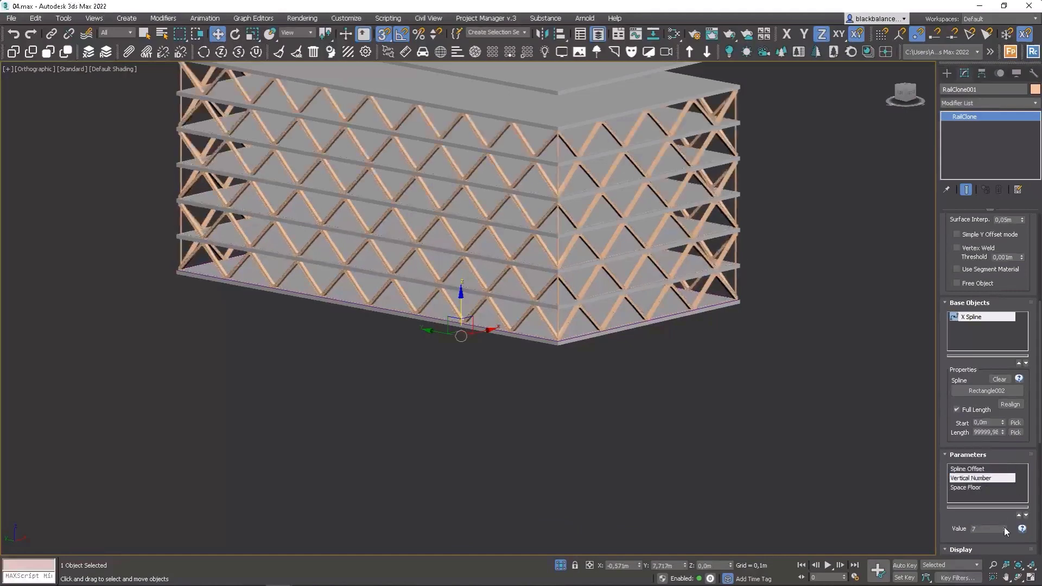
{"action": "left_click", "coordinate": [1005, 526]}
Switch the RailClone viewport display mode to Points-Cloud.
{"action": "middle_click_drag", "start_coordinate": [748, 328], "coordinate": [763, 375], "text": "alt"}
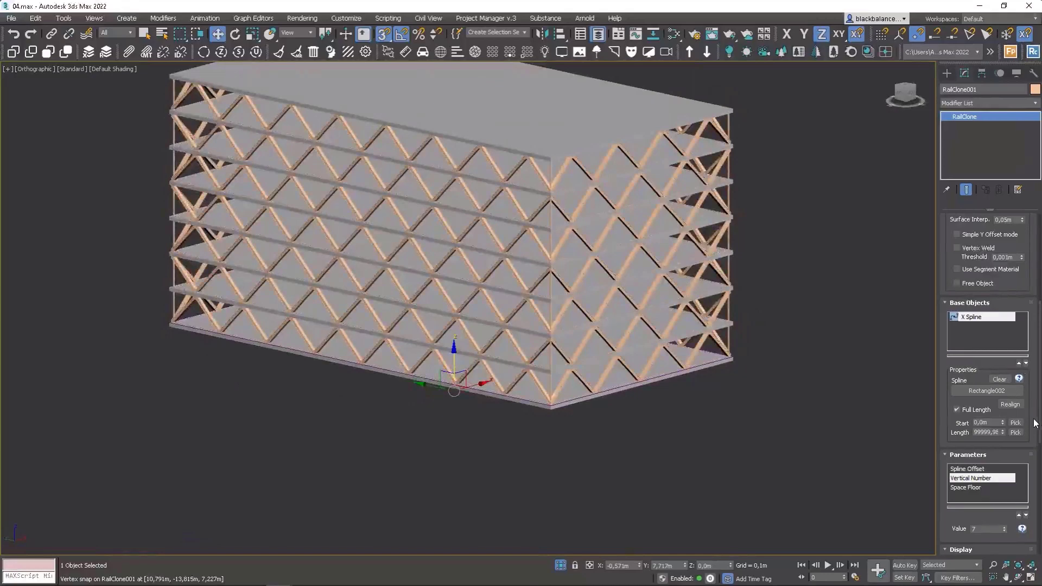
{"action": "left_click_drag", "start_coordinate": [1033, 418], "coordinate": [1034, 30]}
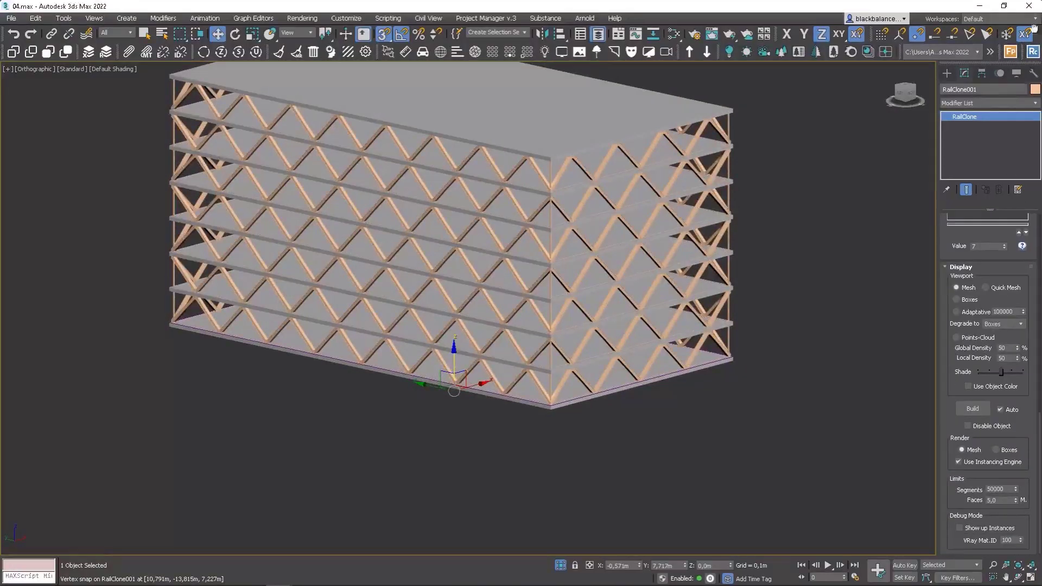
{"action": "left_click", "coordinate": [972, 314]}
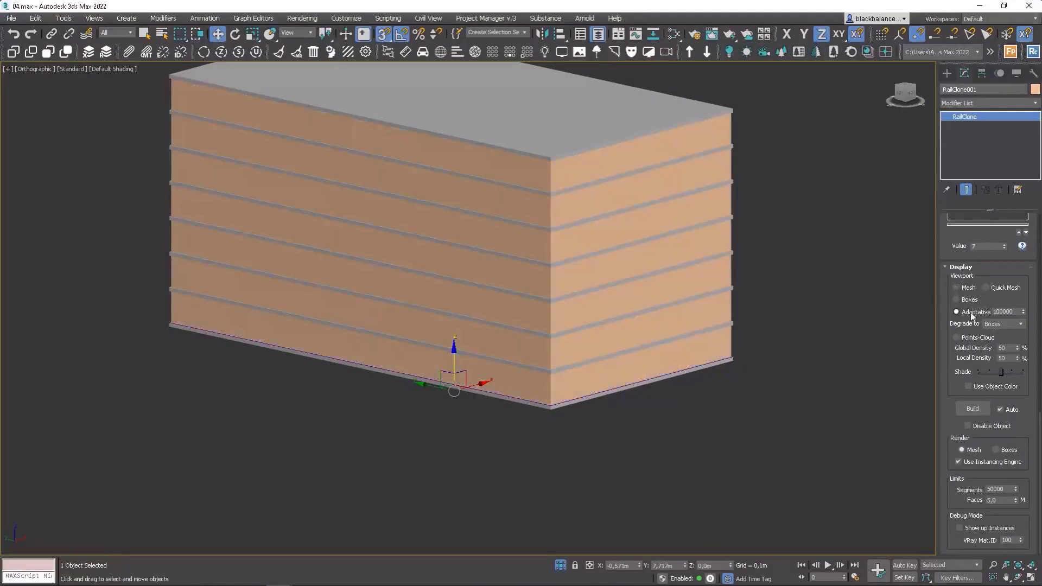
{"action": "left_click", "coordinate": [960, 339]}
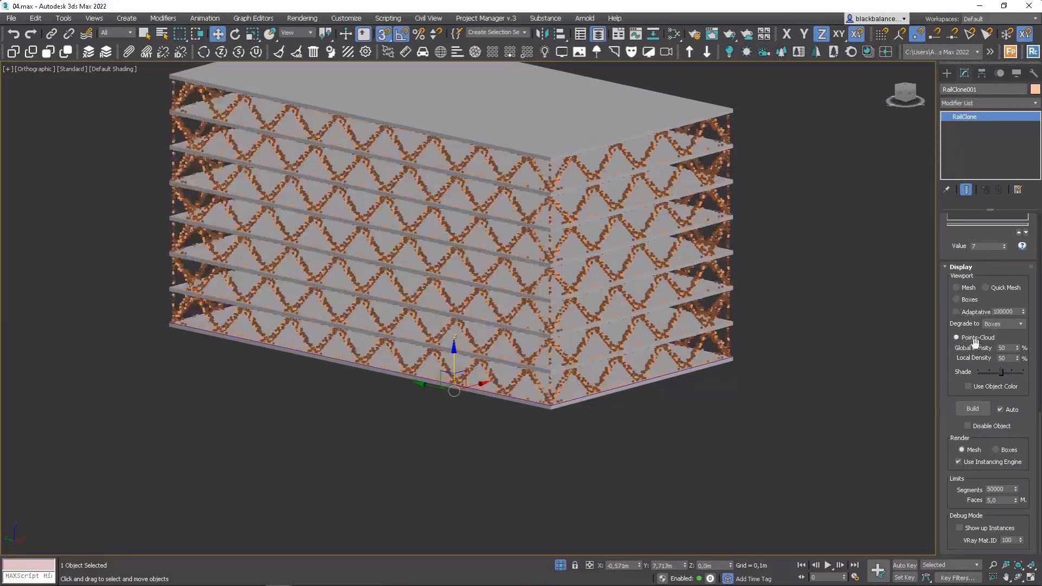
Set the Points-Cloud Global Density to 100%.
{"action": "double_click", "coordinate": [1013, 349]}
{"action": "type", "text": "100"}
{"action": "key", "text": "Tab"}
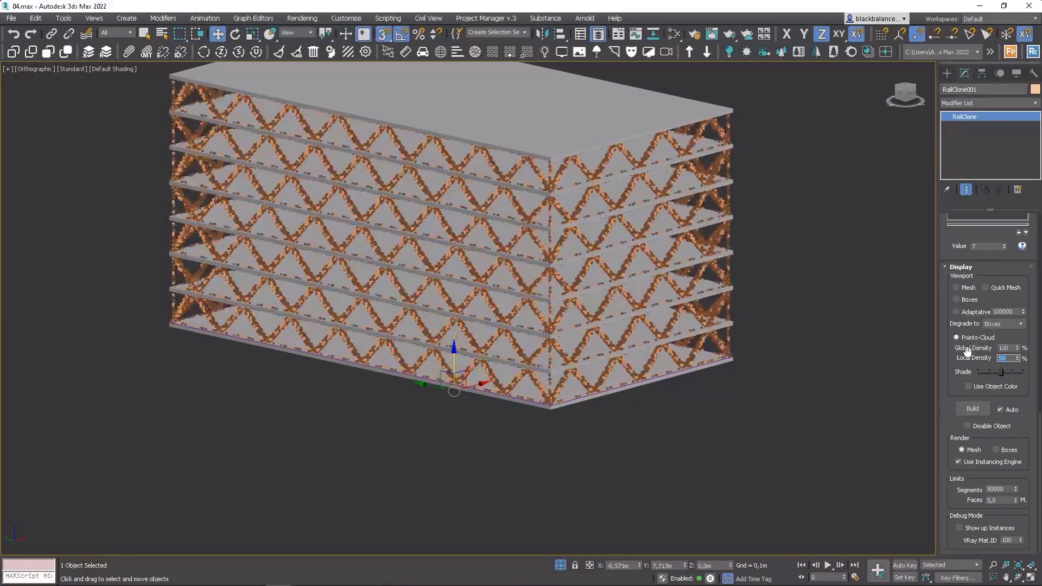
{"action": "key", "text": "Return"}
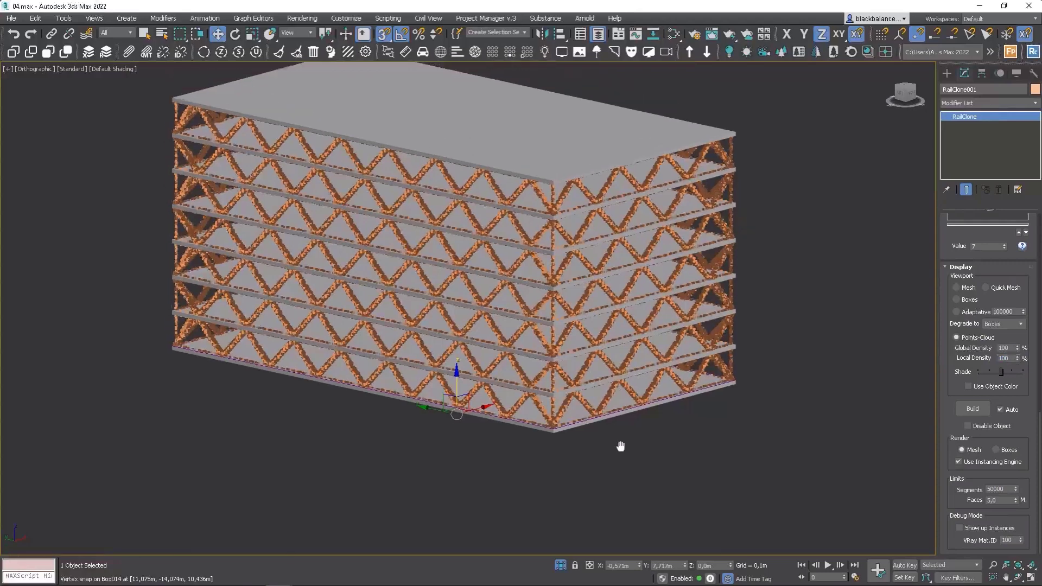